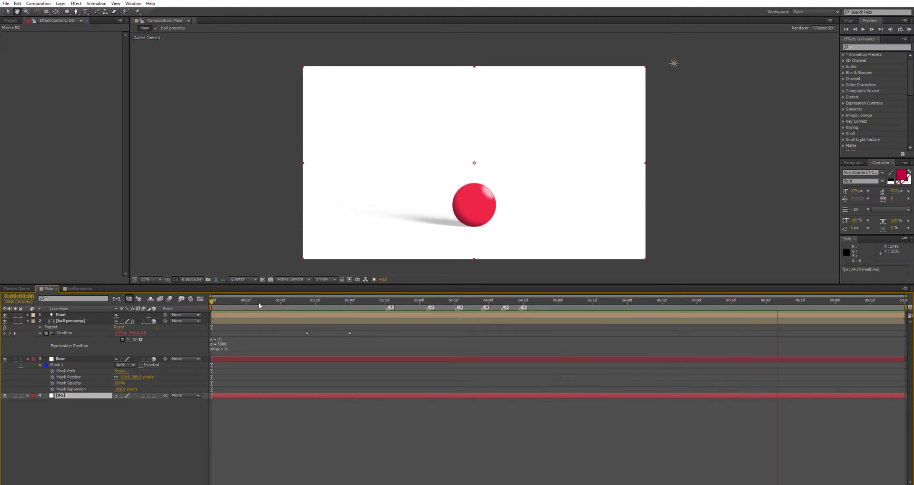
- Create a 10-second composition named Ball 4K at 3840 × 2160 and 24 fps
{"action": "key", "text": "space"}
{"action": "left_click", "coordinate": [11, 21]}
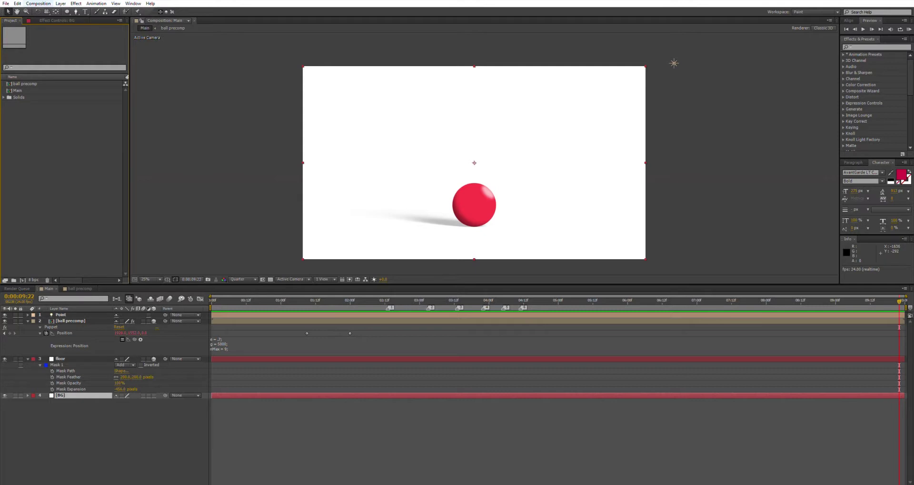
{"action": "left_click", "coordinate": [50, 4]}
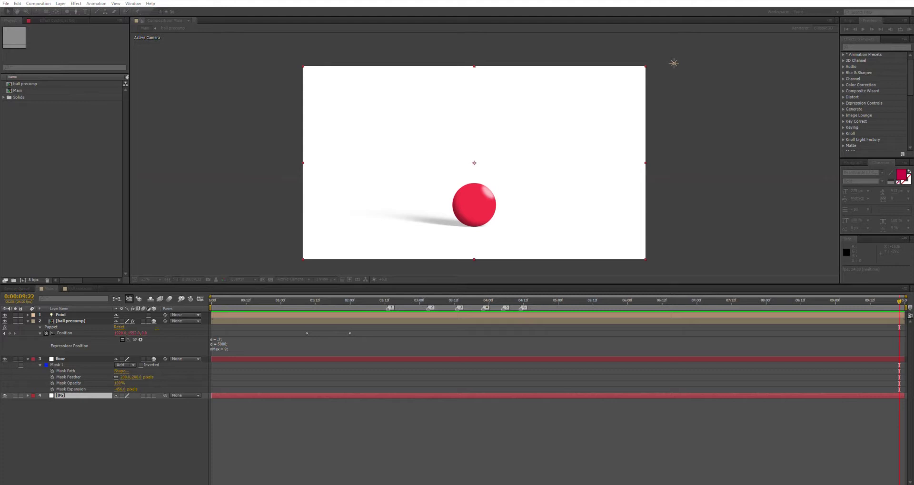
{"action": "left_click", "coordinate": [484, 272]}
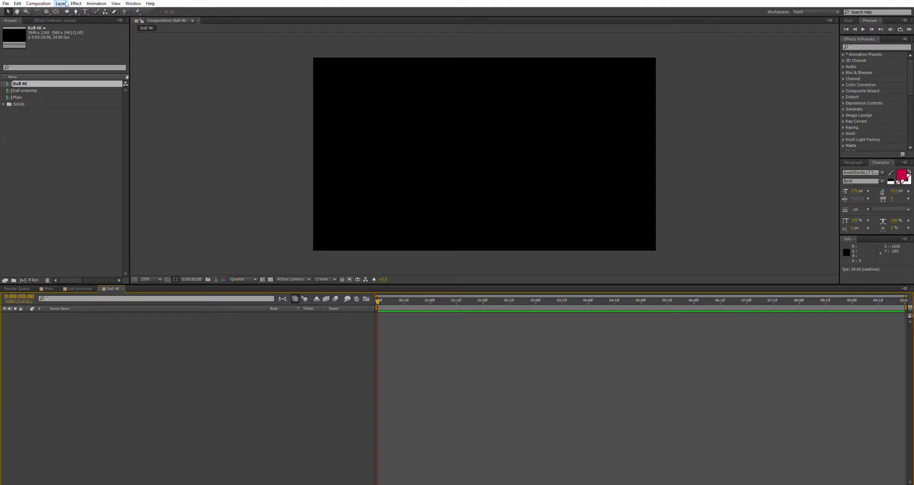
- Add a full-frame white solid named BG to the composition and duplicate it
{"action": "left_click", "coordinate": [214, 20]}
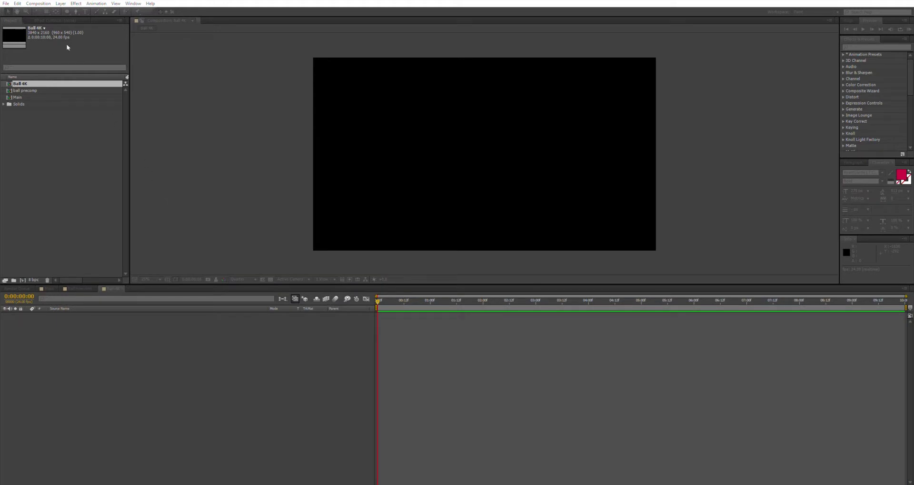
{"action": "key", "text": "Return"}
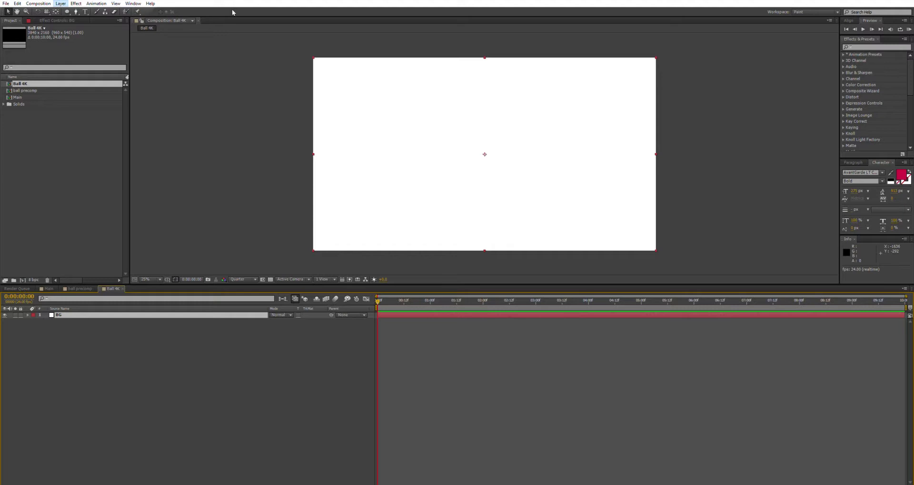
{"action": "left_click", "coordinate": [149, 335]}
{"action": "left_click", "coordinate": [135, 312]}
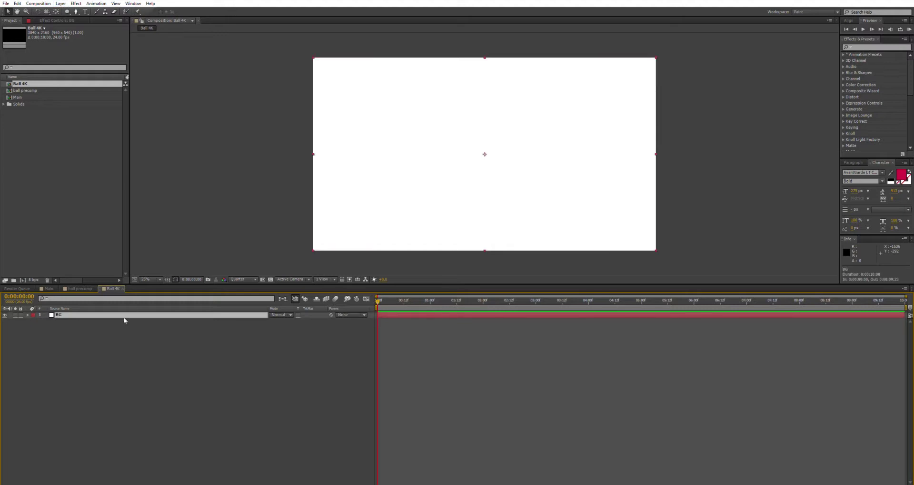
{"action": "key", "text": "ctrl+d"}
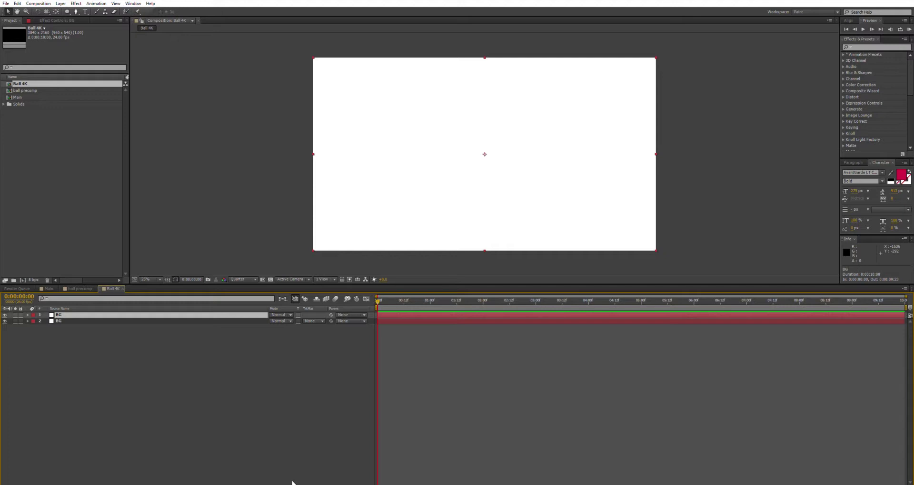
- Make the upper BG layer 3D and set its X Rotation to -90°
{"action": "key", "text": "F4"}
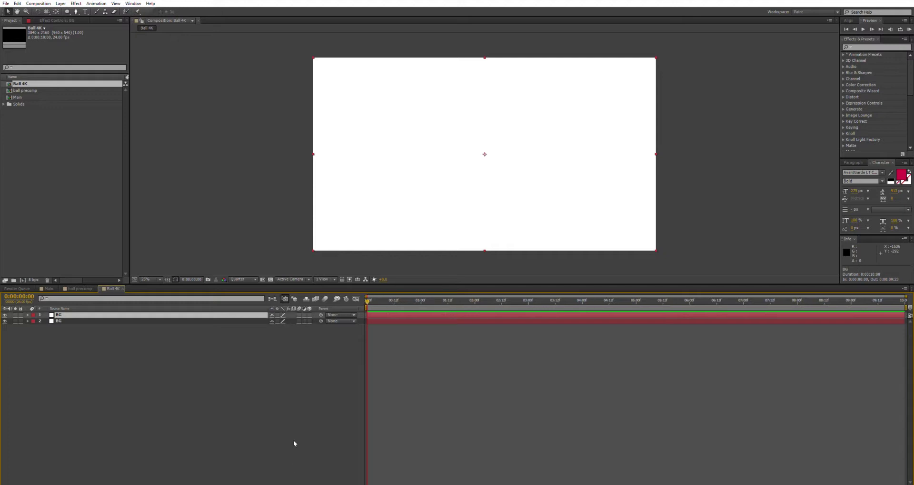
{"action": "left_click", "coordinate": [309, 315]}
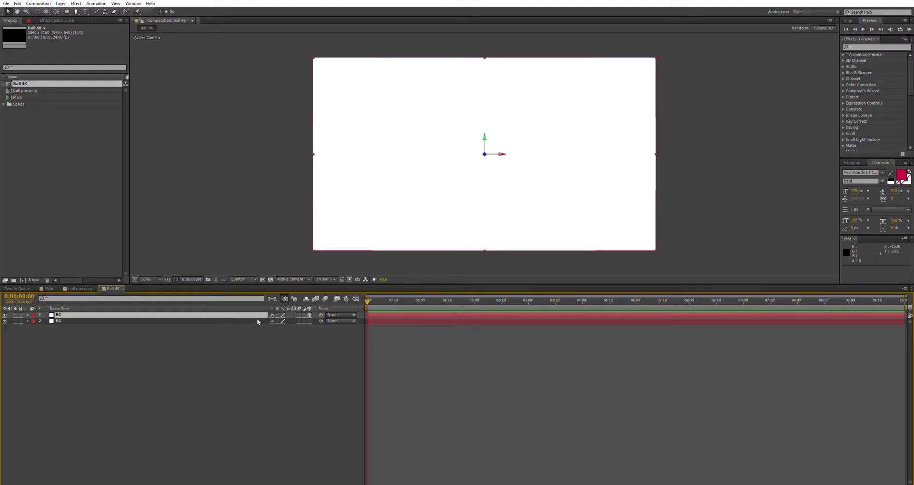
{"action": "key", "text": "r"}
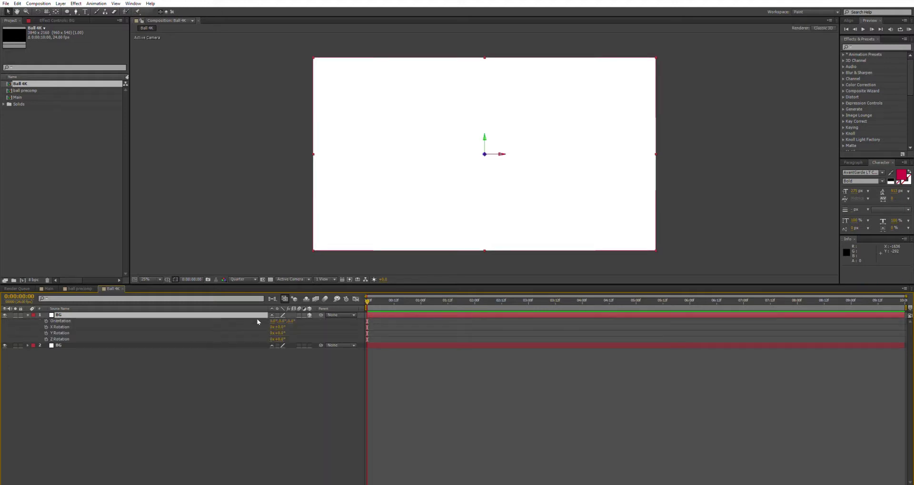
{"action": "left_click", "coordinate": [281, 327]}
{"action": "type", "text": "-90"}
{"action": "key", "text": "Return"}
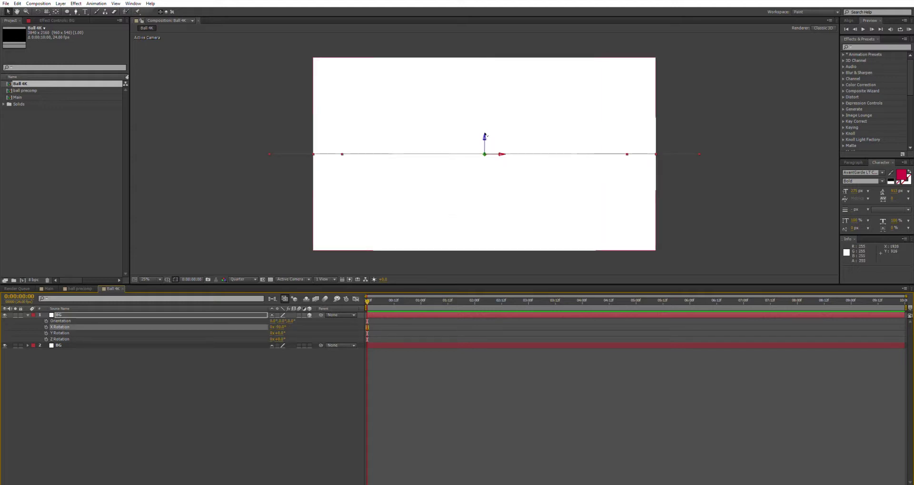
- Lower the rotated BG layer to about Y 1680 and enlarge it to about 32600% scale
{"action": "left_click_drag", "start_coordinate": [485, 137], "coordinate": [488, 189]}
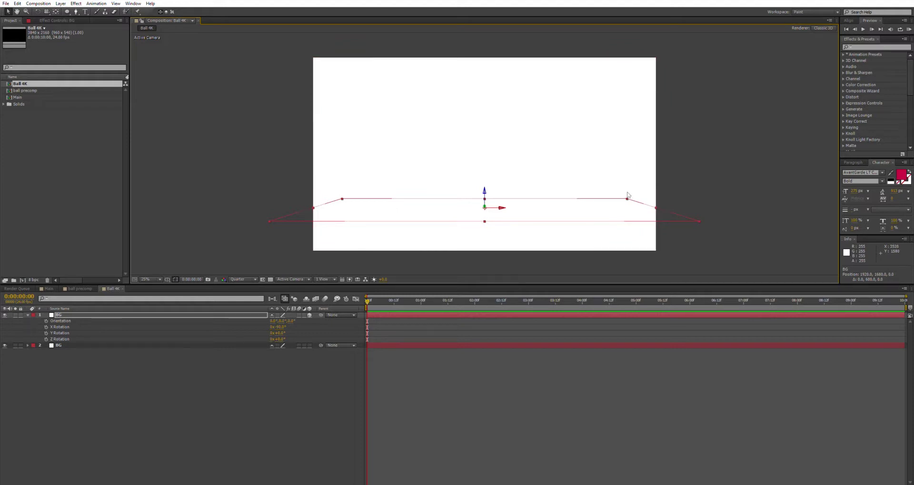
{"action": "left_click_drag", "start_coordinate": [627, 195], "coordinate": [776, 144]}
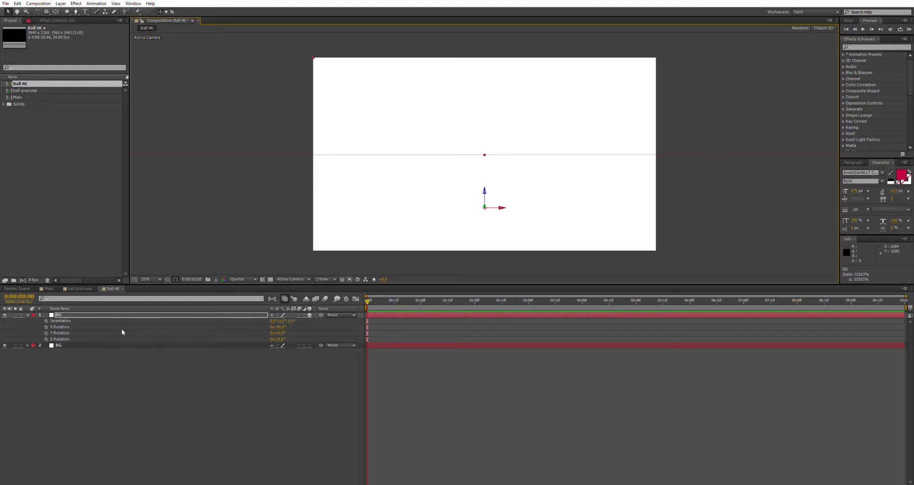
{"action": "left_click", "coordinate": [92, 312]}
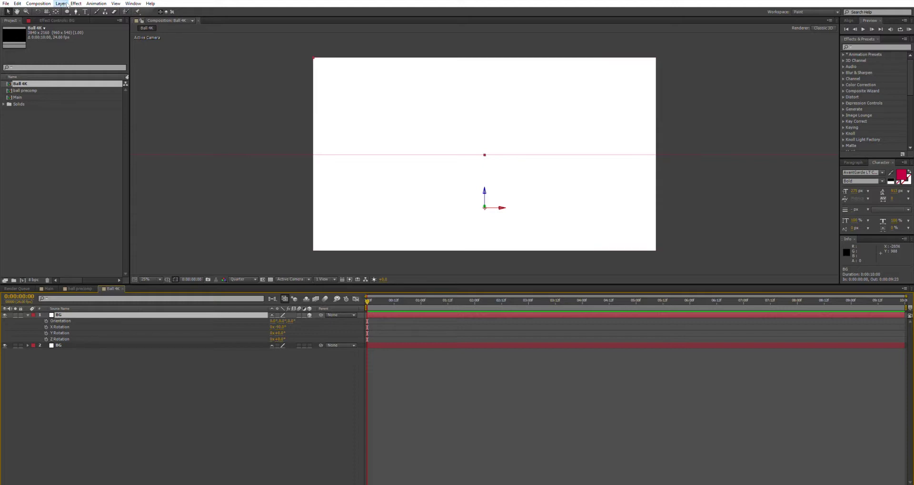
- Add a pinkish-red solid named ball and mask it with a large circle centred in the frame
{"action": "left_click", "coordinate": [193, 10]}
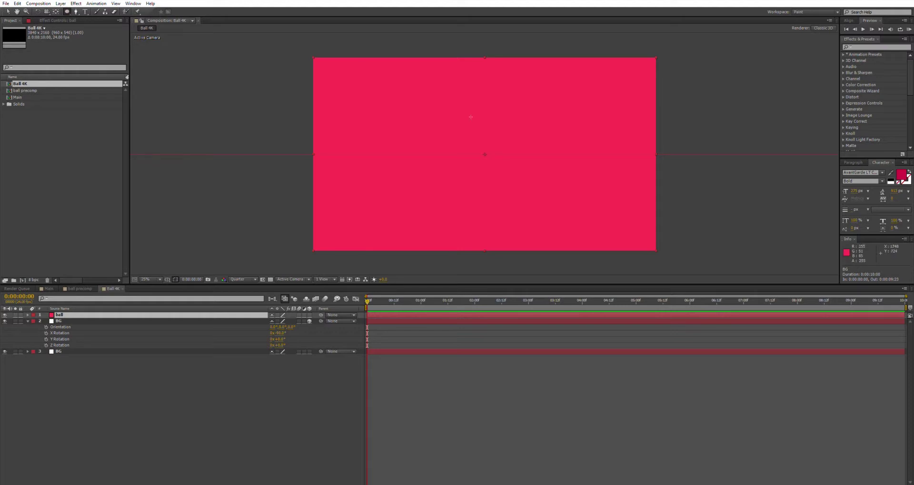
{"action": "left_click", "coordinate": [486, 149]}
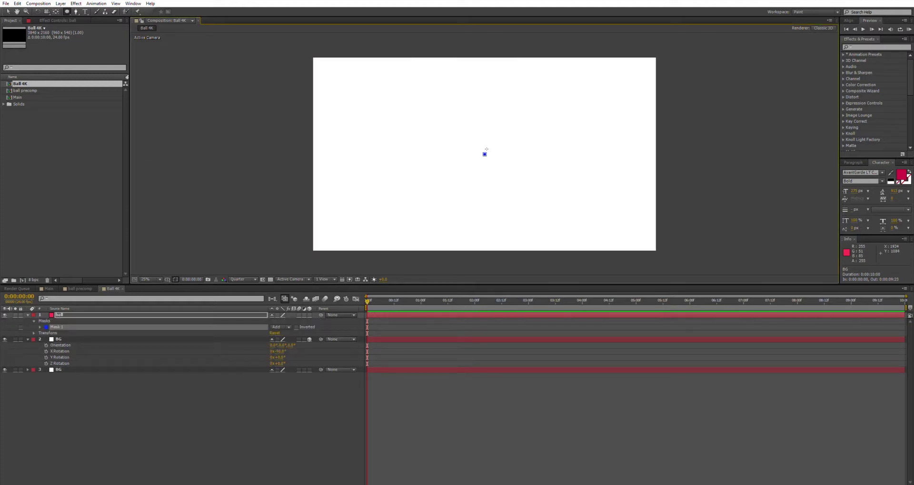
{"action": "left_click_drag", "start_coordinate": [486, 149], "coordinate": [414, 228]}
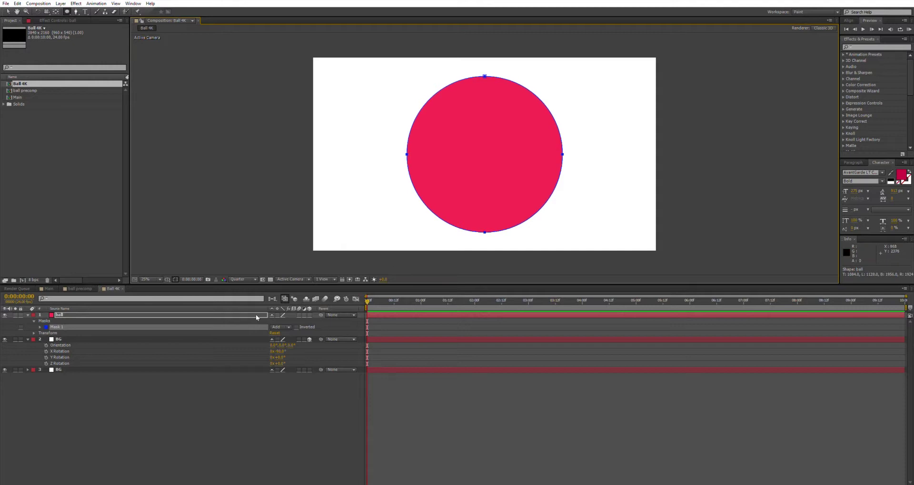
- Pre-compose the ball layer as ball precomp and make the resulting layer 3D
{"action": "left_click", "coordinate": [132, 313]}
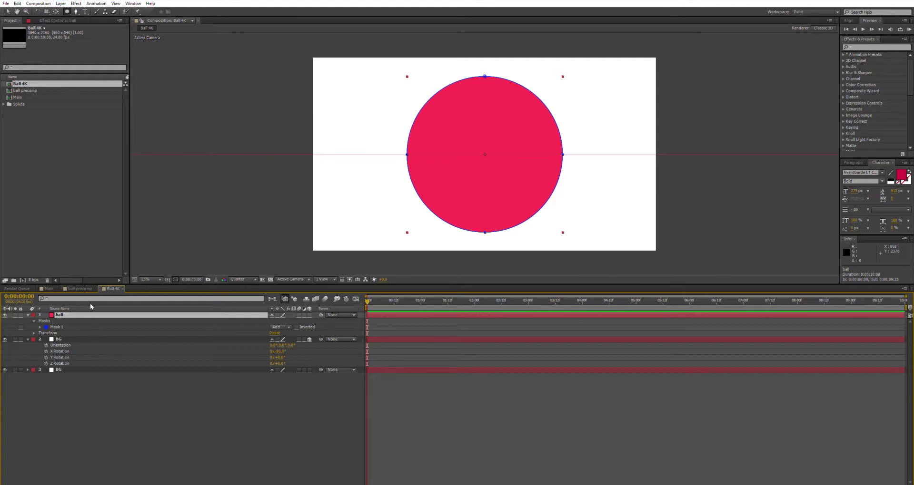
{"action": "key", "text": "ctrl+shift+c"}
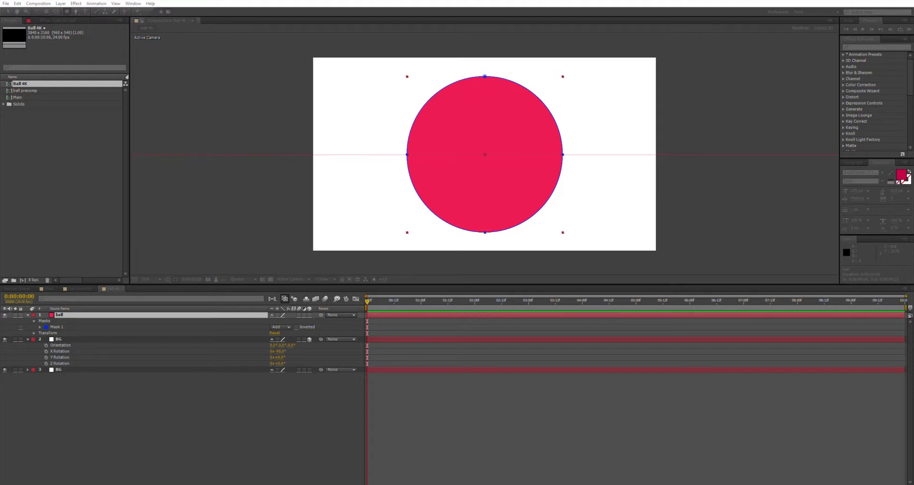
{"action": "key", "text": "Return"}
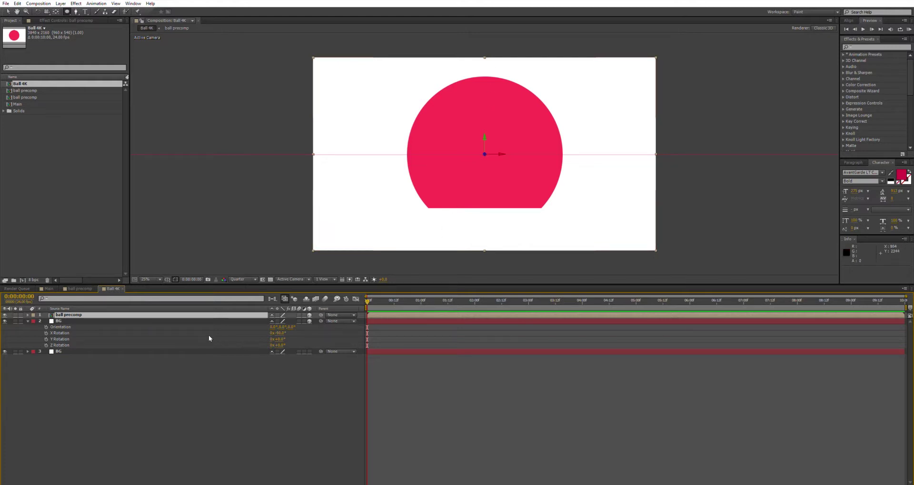
- Switch the composition to the Front view and rename the rotated BG layer floor
{"action": "left_click", "coordinate": [294, 275]}
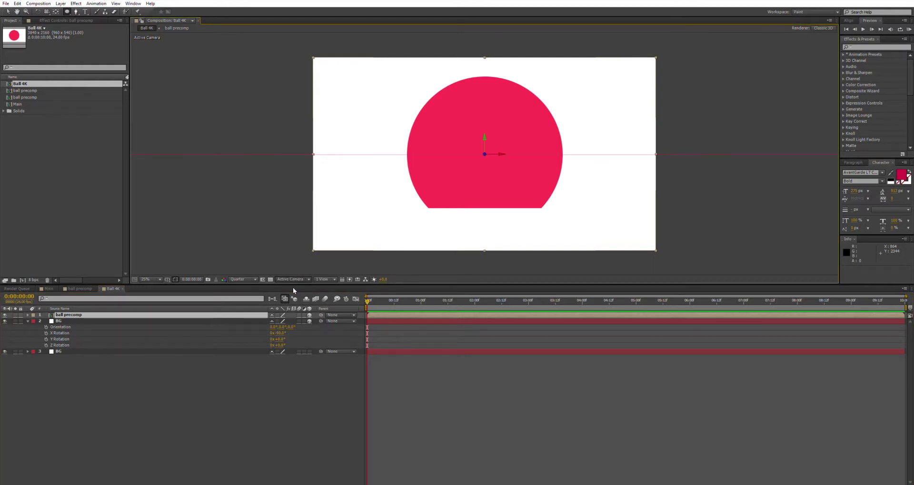
{"action": "key", "text": "F10"}
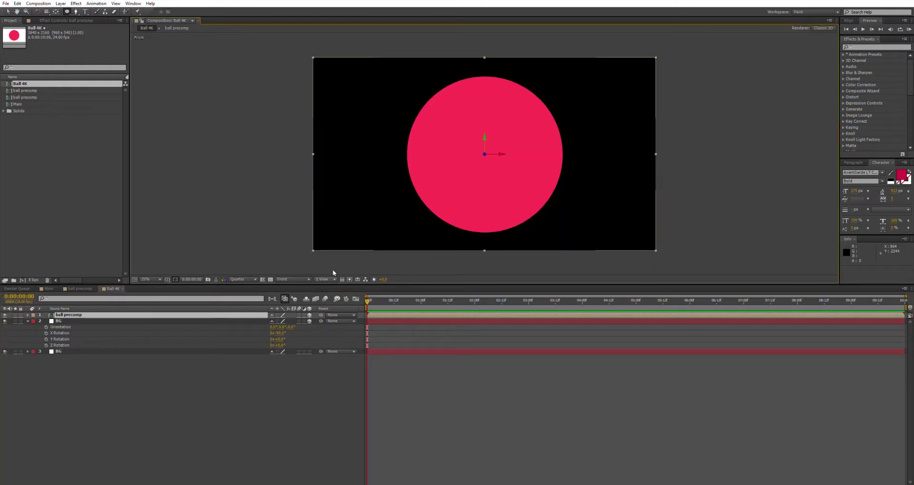
{"action": "key", "text": "comma"}
{"action": "key", "text": "period"}
{"action": "key", "text": "ctrl+Down"}
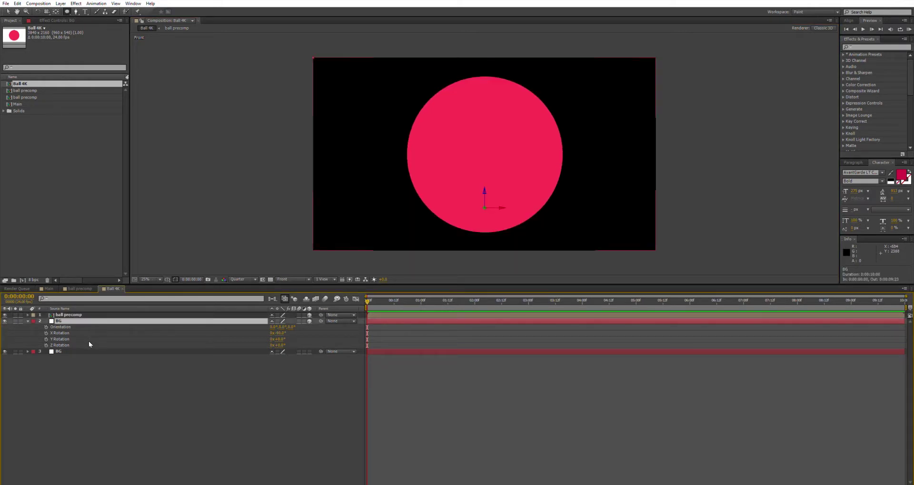
{"action": "key", "text": "ctrl+Down"}
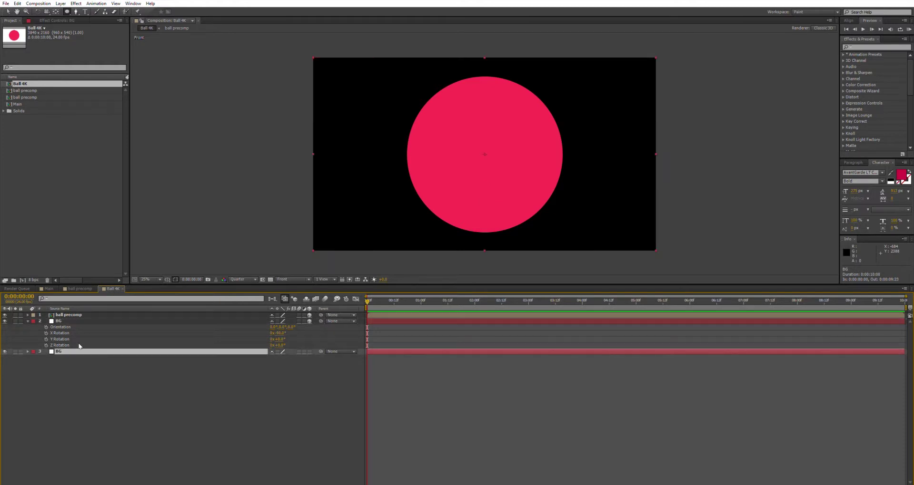
{"action": "left_click", "coordinate": [81, 321]}
{"action": "key", "text": "Return"}
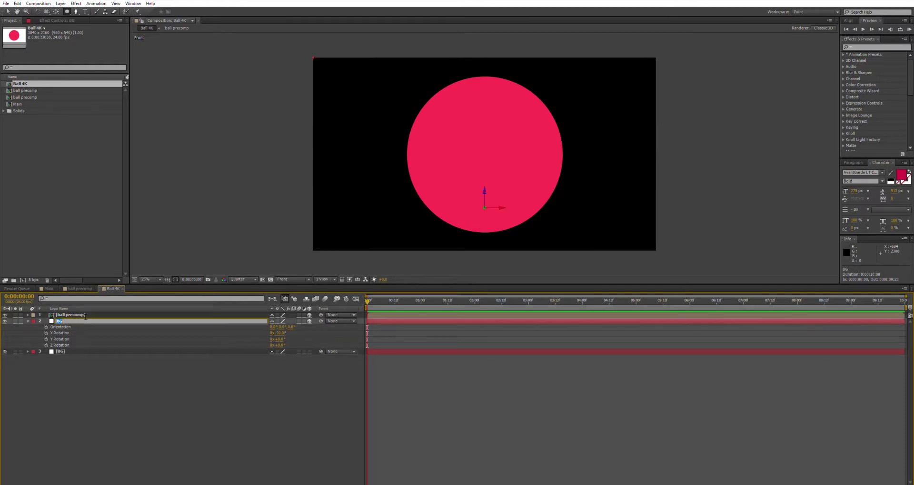
{"action": "type", "text": "floor"}
- Scale the ball precomp layer down uniformly, trying 25% first and settling on 35%
{"action": "left_click", "coordinate": [82, 316]}
{"action": "key", "text": "s"}
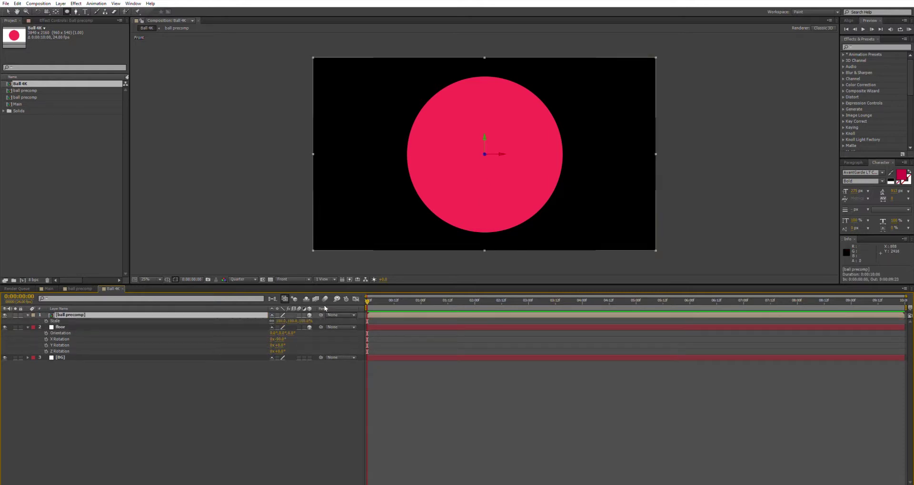
{"action": "left_click", "coordinate": [307, 321]}
{"action": "type", "text": "25"}
{"action": "key", "text": "Return"}
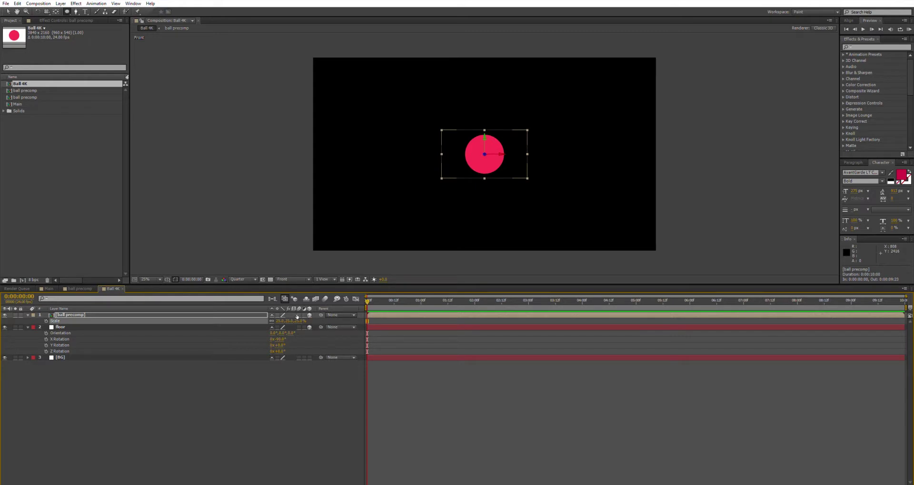
{"action": "left_click", "coordinate": [302, 321]}
{"action": "type", "text": "35"}
{"action": "key", "text": "Return"}
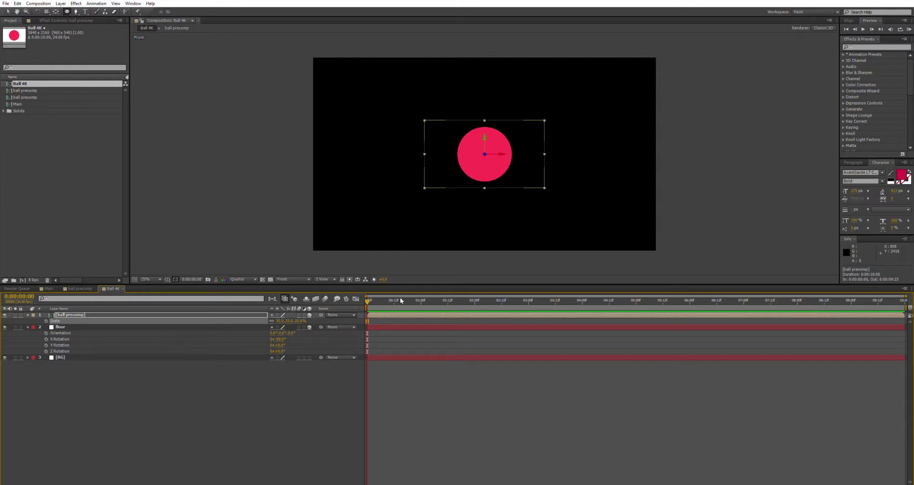
- Show the transparency grid and lower the floor layer to about Y 1736
{"action": "left_click", "coordinate": [271, 279]}
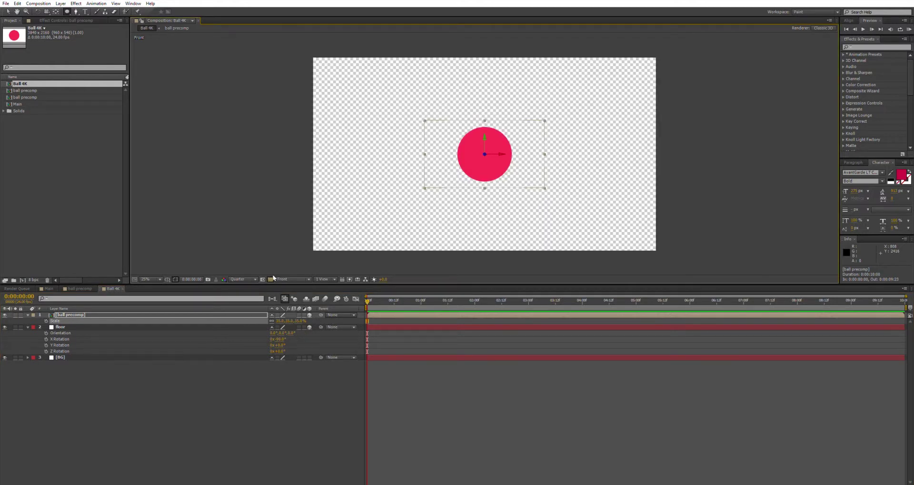
{"action": "key", "text": "ctrl+Down"}
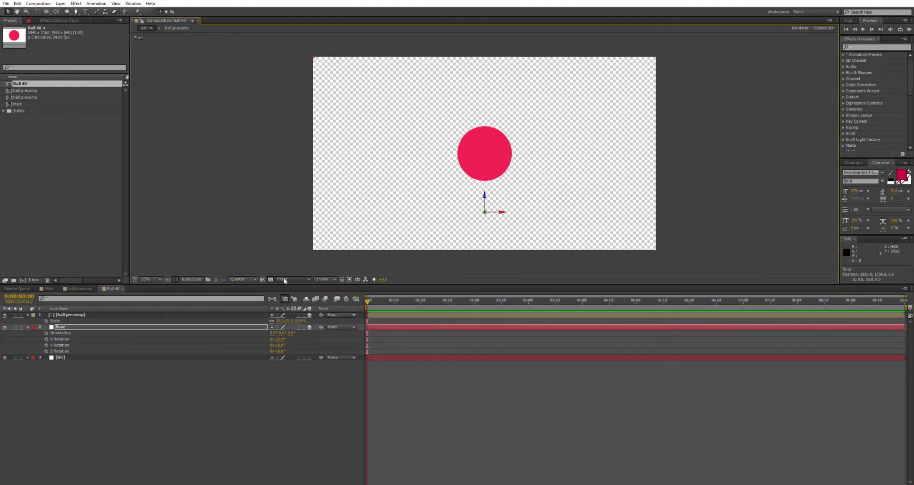
- Return to the Active Camera view and shrink the floor layer to about 109% scale
{"action": "left_click", "coordinate": [284, 277]}
{"action": "left_click", "coordinate": [270, 271]}
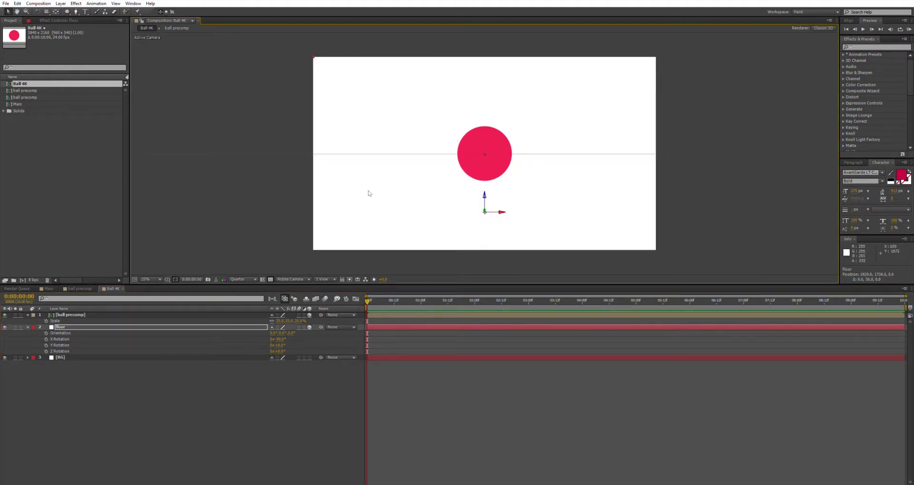
{"action": "key", "text": "comma"}
{"action": "key", "text": "comma"}
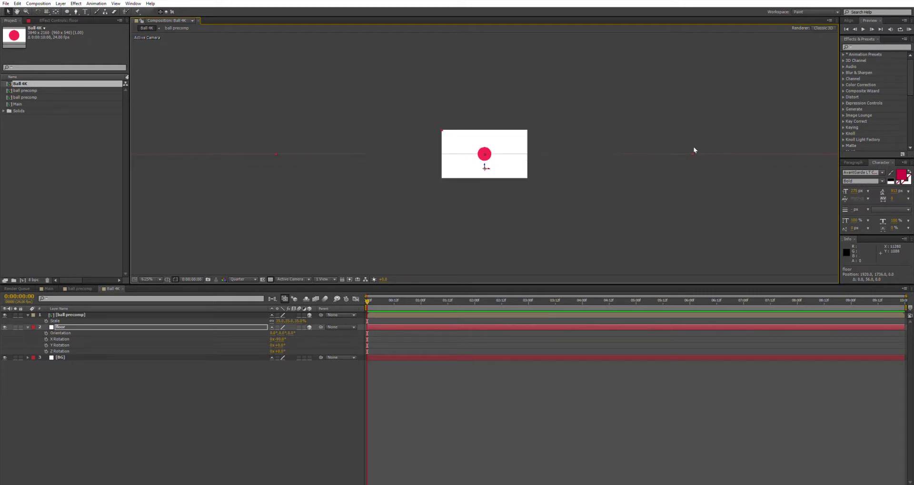
{"action": "left_click_drag", "start_coordinate": [694, 150], "coordinate": [676, 159]}
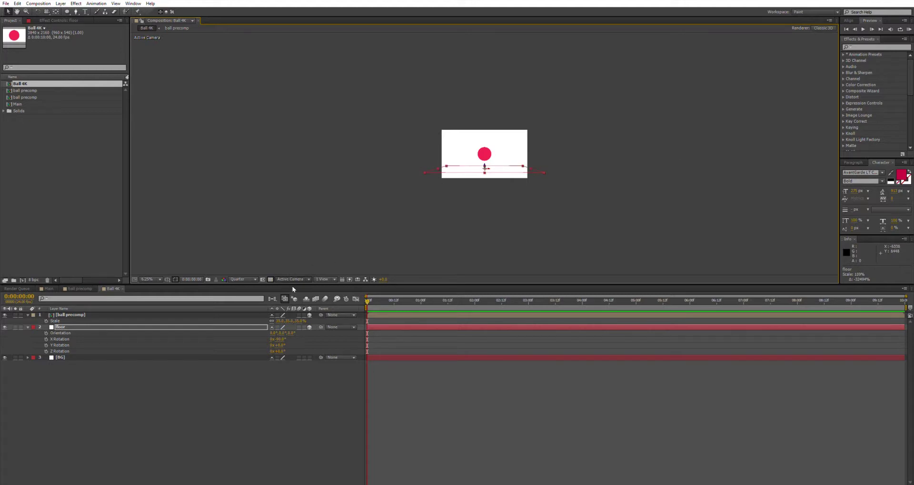
- In the Front view, lower the ball precomp layer to about Y 1416, just above the floor line
{"action": "key", "text": "F10"}
{"action": "key", "text": "period"}
{"action": "key", "text": "period"}
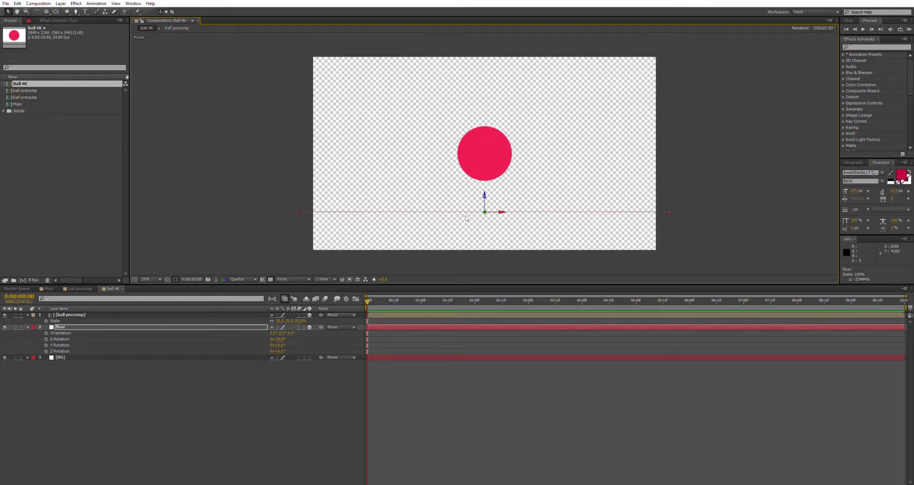
{"action": "left_click", "coordinate": [102, 312]}
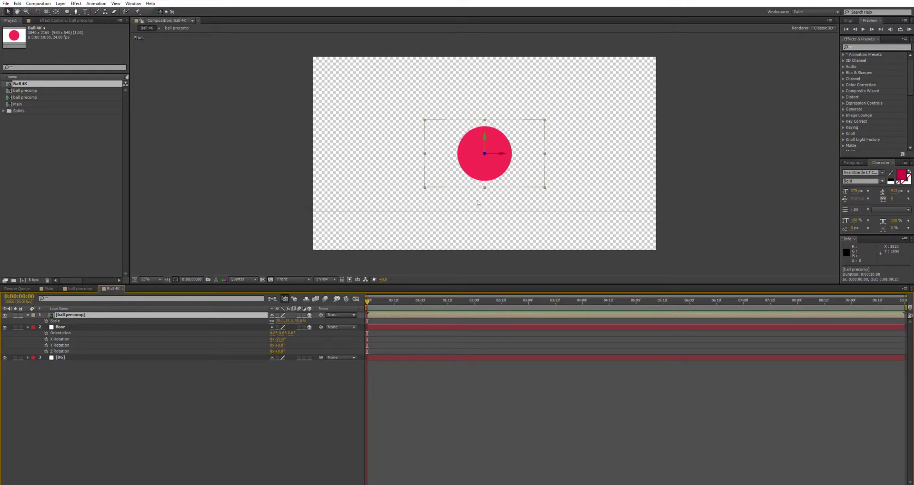
{"action": "left_click_drag", "start_coordinate": [484, 133], "coordinate": [492, 163]}
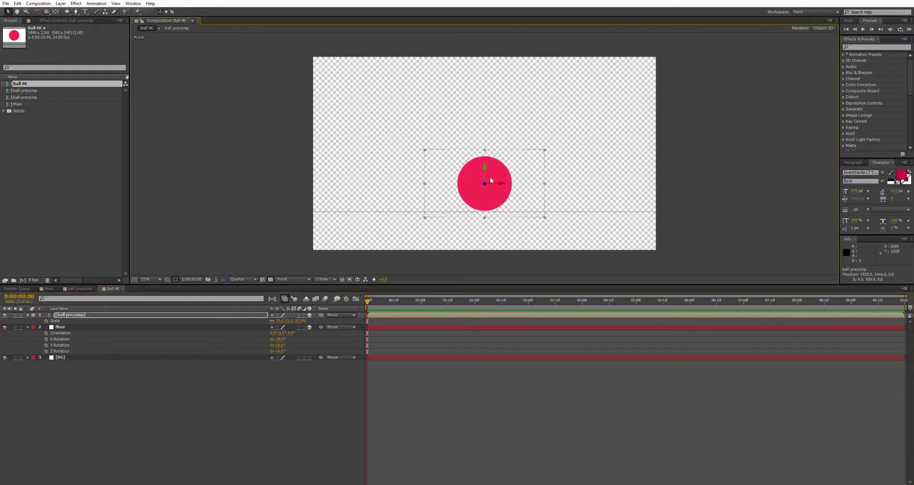
- Nudge the ball precomp layer down to about Y 1428 so its lower edge touches the floor line
{"action": "key", "text": "period"}
{"action": "left_click_drag", "start_coordinate": [519, 199], "coordinate": [504, 131]}
{"action": "key", "text": "space"}
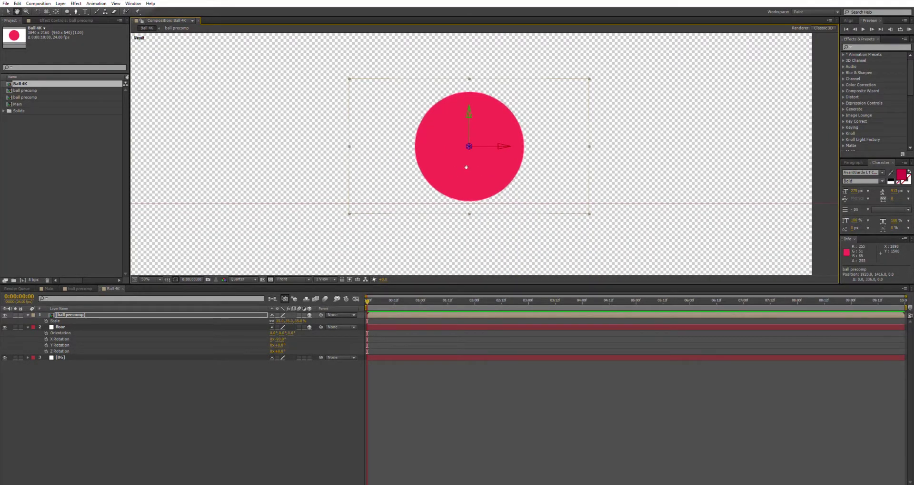
{"action": "mouse_move", "coordinate": [507, 171]}
{"action": "left_mouse_down"}
{"action": "mouse_move", "coordinate": [520, 163]}
{"action": "mouse_move", "coordinate": [502, 161]}
{"action": "mouse_move", "coordinate": [522, 165]}
{"action": "mouse_move", "coordinate": [502, 163]}
{"action": "mouse_move", "coordinate": [514, 160]}
{"action": "left_mouse_up"}
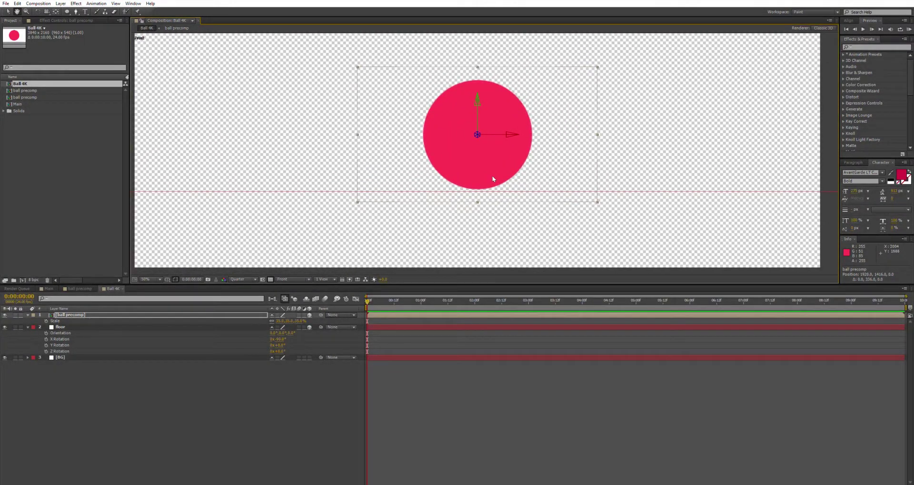
{"action": "key", "text": "."}
{"action": "left_click_drag", "start_coordinate": [479, 195], "coordinate": [473, 192]}
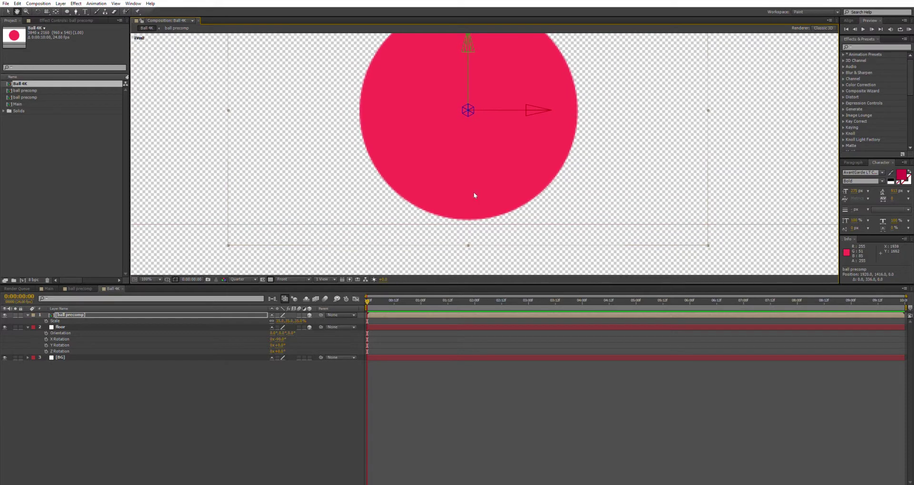
{"action": "key", "text": "v"}
{"action": "left_click_drag", "start_coordinate": [467, 49], "coordinate": [469, 55]}
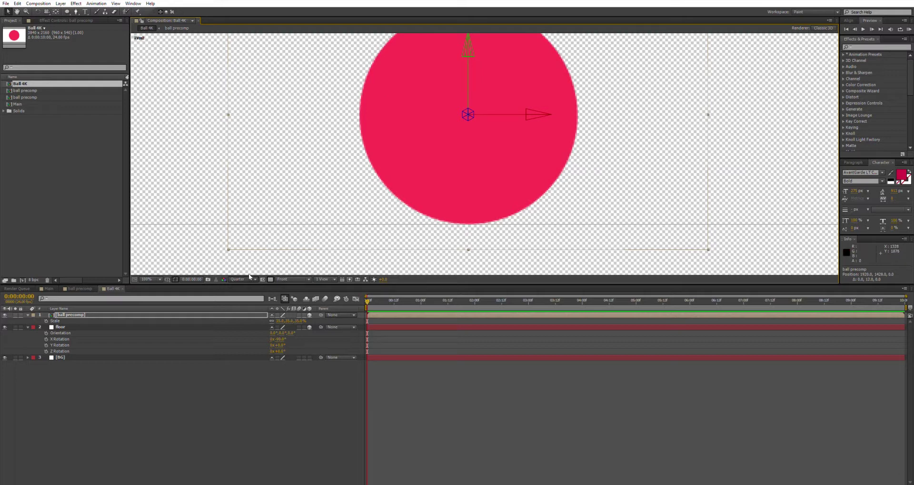
- Set the composition's preview resolution to Half and return to the Active Camera view
{"action": "key", "text": "ctrl+shift+j"}
{"action": "left_click_drag", "start_coordinate": [469, 46], "coordinate": [469, 46]}
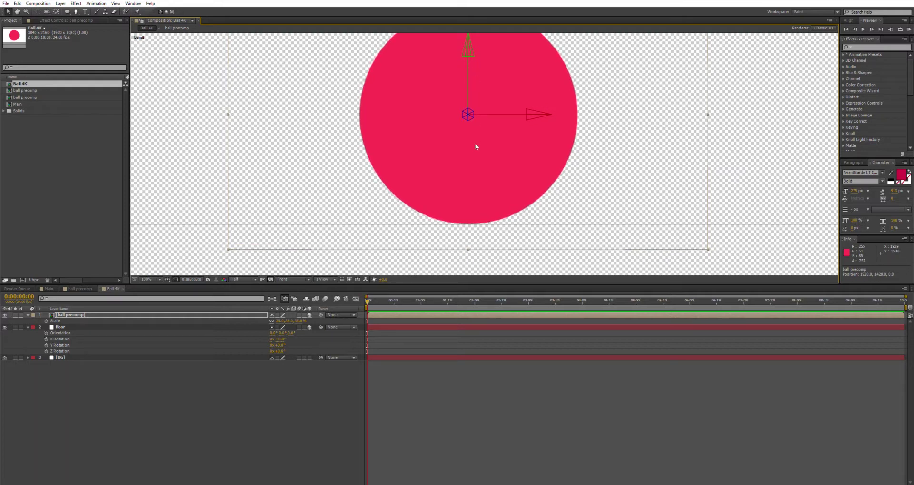
{"action": "scroll", "coordinate": [475, 143], "scroll_direction": "down", "scroll_amount": 2}
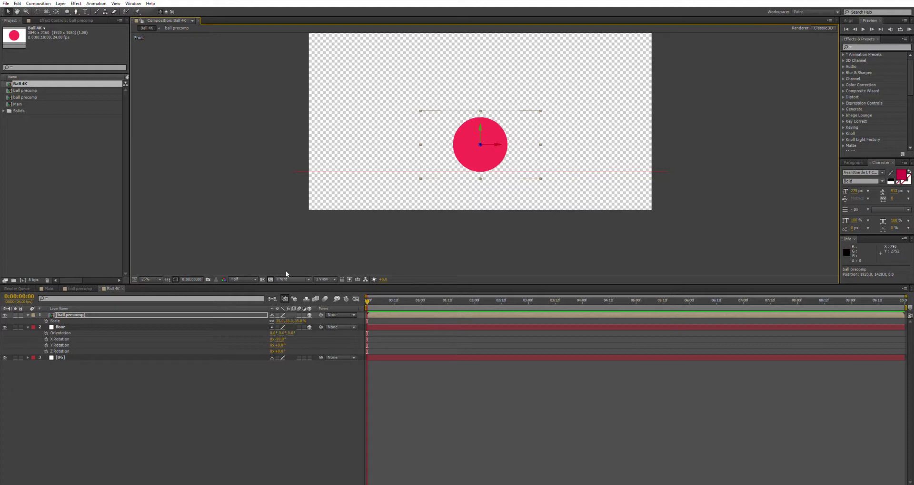
{"action": "key", "text": "F12"}
{"action": "scroll", "coordinate": [545, 171], "scroll_direction": "down", "scroll_amount": 1}
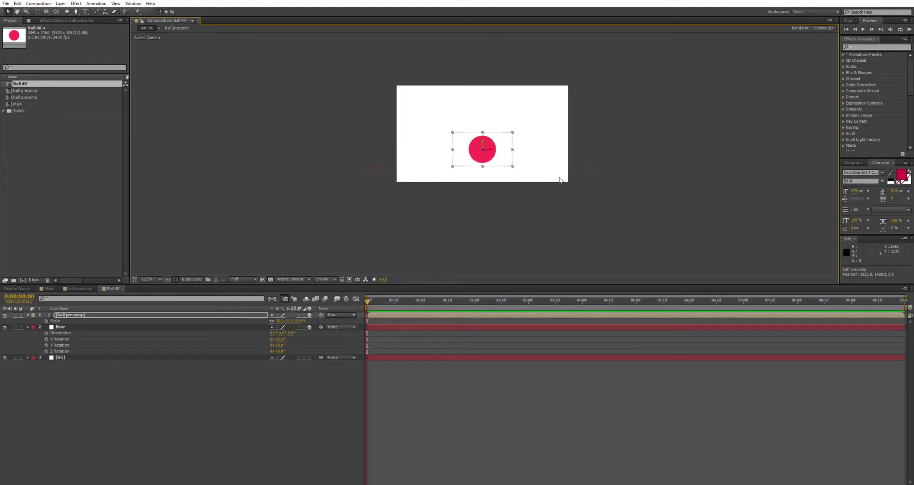
- Enlarge the floor layer to about 1012% scale so it extends far beyond the frame
{"action": "left_click", "coordinate": [110, 327]}
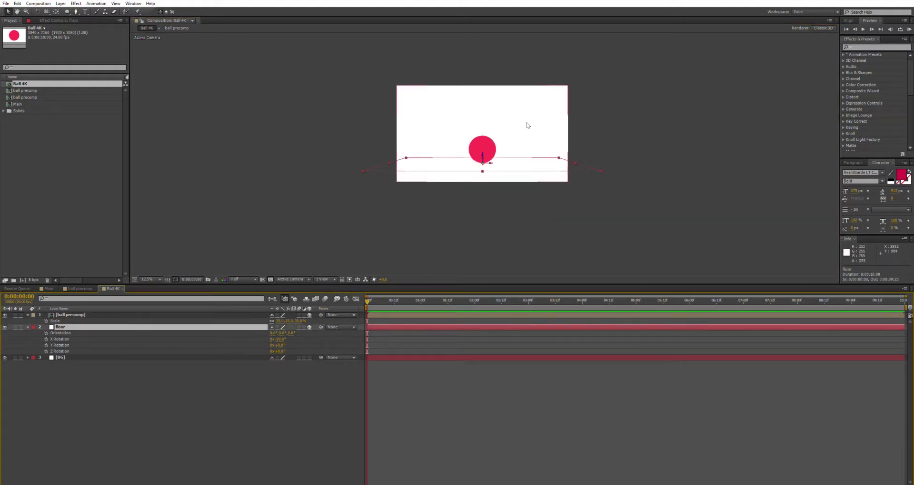
{"action": "left_click_drag", "start_coordinate": [559, 149], "coordinate": [622, 131]}
{"action": "key", "text": "Return"}
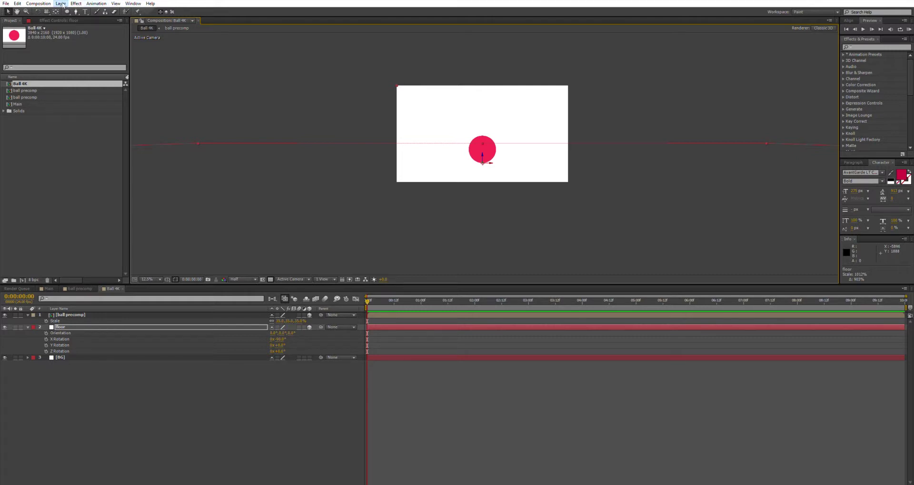
- Add a new light to the composition and rename its layer Point
{"action": "left_click", "coordinate": [197, 20]}
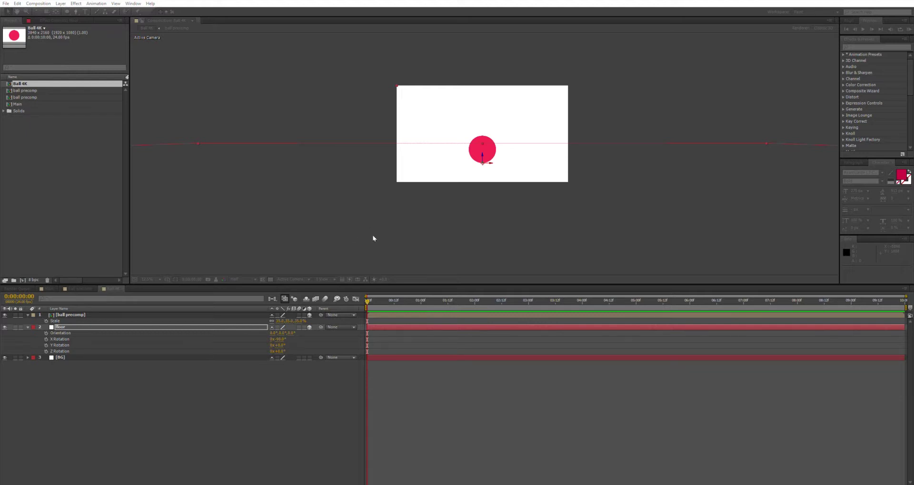
{"action": "key", "text": "Return"}
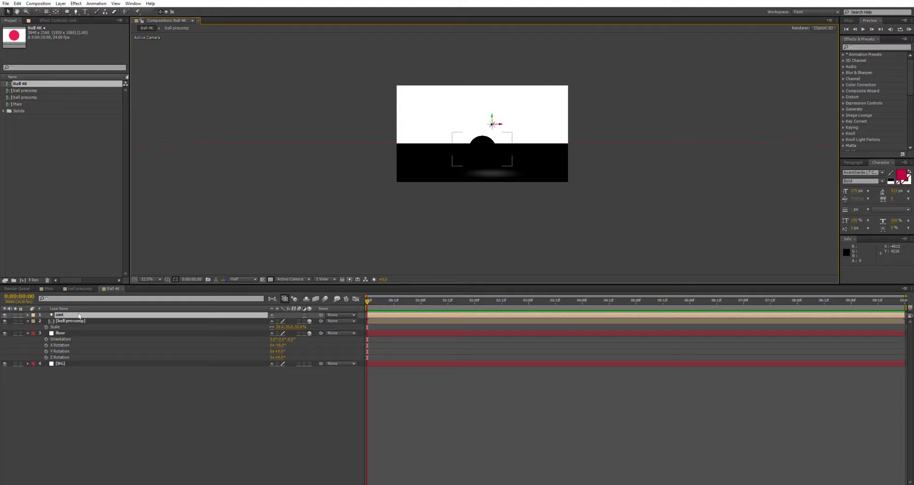
{"action": "left_click", "coordinate": [58, 314]}
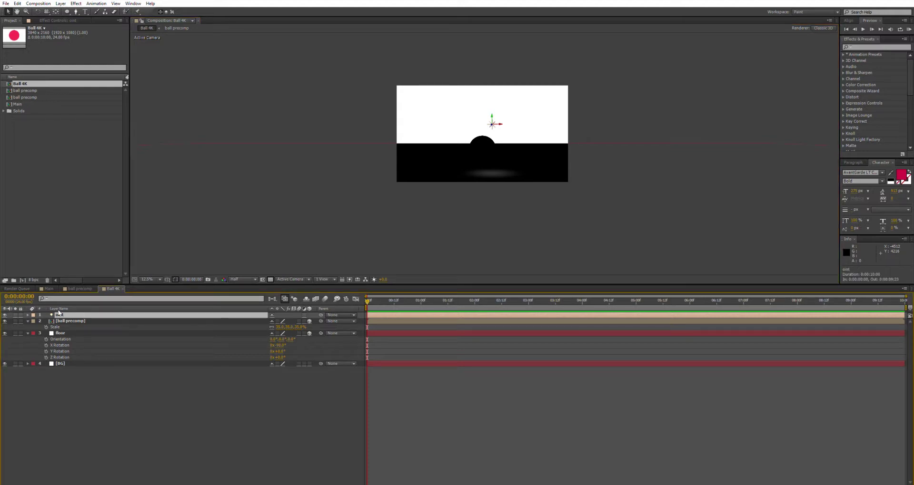
{"action": "key", "text": "Return"}
{"action": "type", "text": "Po"}
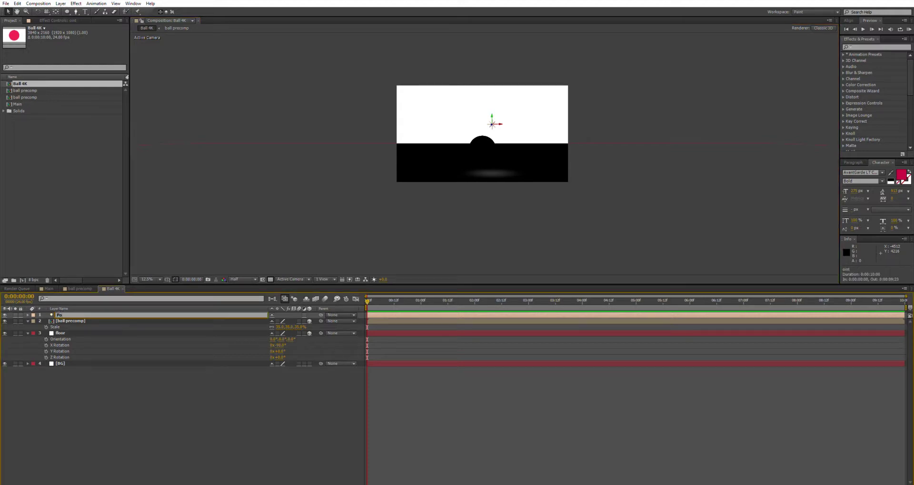
{"action": "key", "text": "Return"}
- In the ball precomp's Material Options, turn Casts Shadows on and Accepts Lights off
{"action": "left_click", "coordinate": [64, 321]}
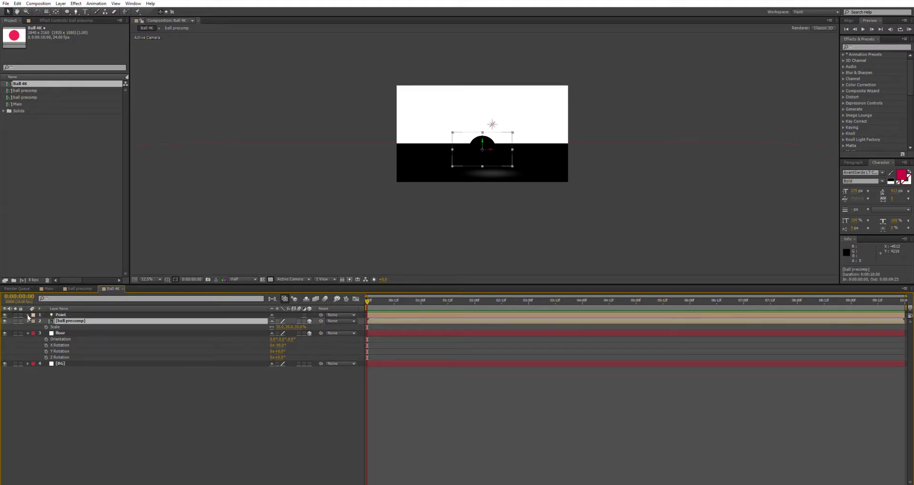
{"action": "left_click", "coordinate": [27, 321]}
{"action": "left_click", "coordinate": [28, 322]}
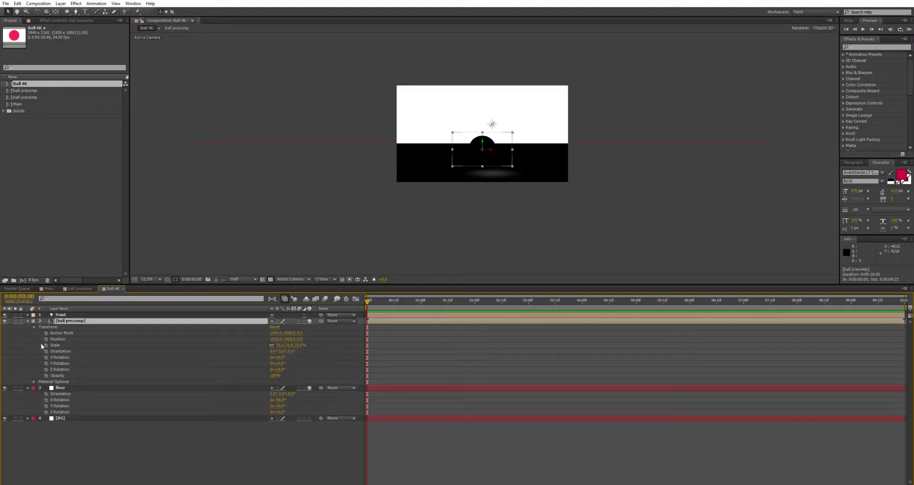
{"action": "left_click", "coordinate": [35, 381]}
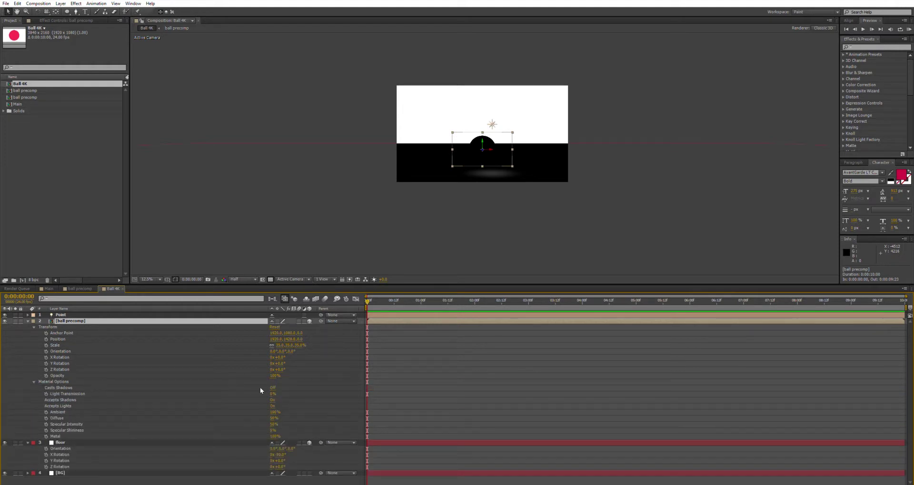
{"action": "left_click", "coordinate": [273, 388]}
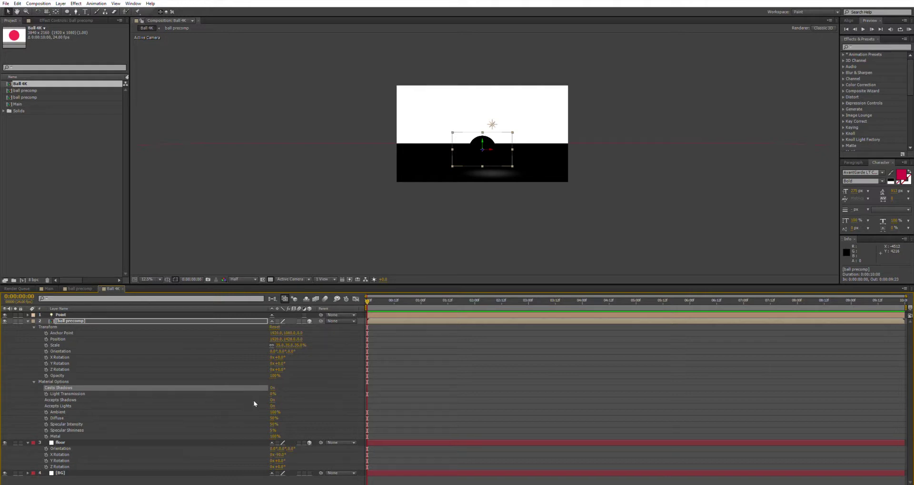
{"action": "left_click", "coordinate": [273, 406]}
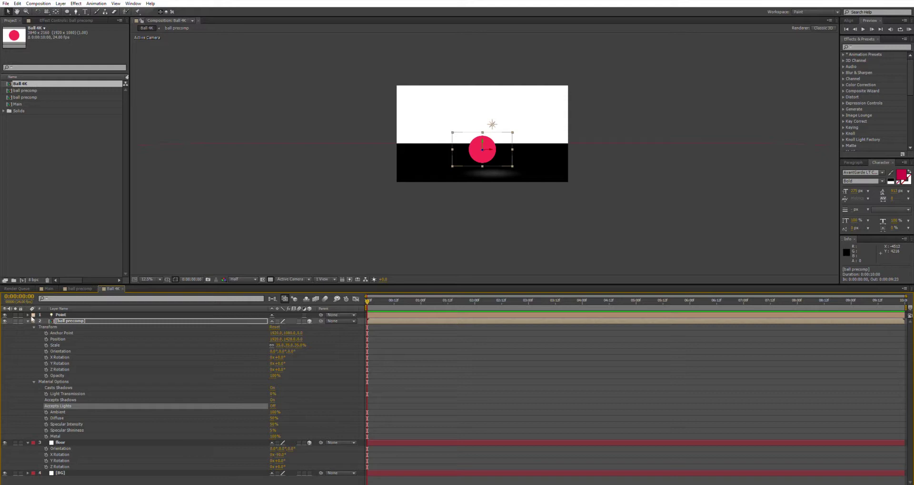
- In the floor layer's Material Options, set Accepts Shadows to Only
{"action": "left_click", "coordinate": [61, 441]}
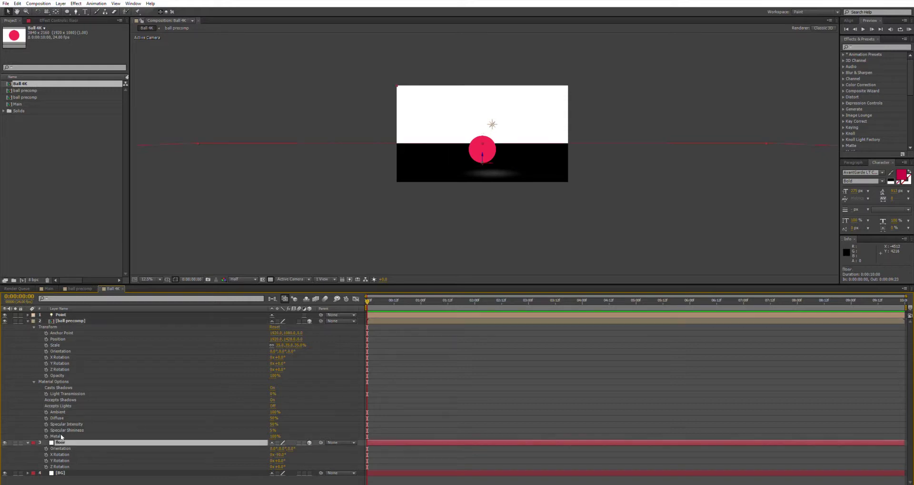
{"action": "left_click", "coordinate": [28, 441]}
{"action": "left_click", "coordinate": [28, 441]}
{"action": "scroll", "coordinate": [37, 439], "scroll_direction": "down", "scroll_amount": 3}
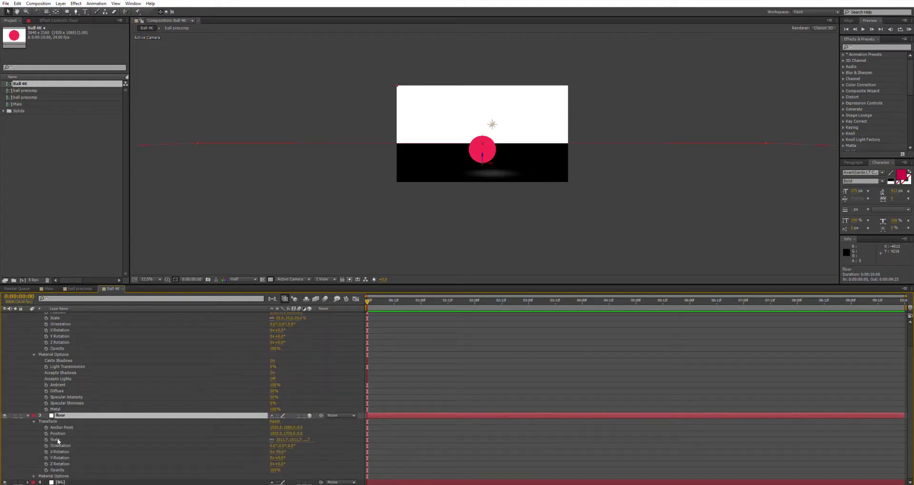
{"action": "left_click", "coordinate": [33, 476]}
{"action": "scroll", "coordinate": [109, 450], "scroll_direction": "down", "scroll_amount": 2}
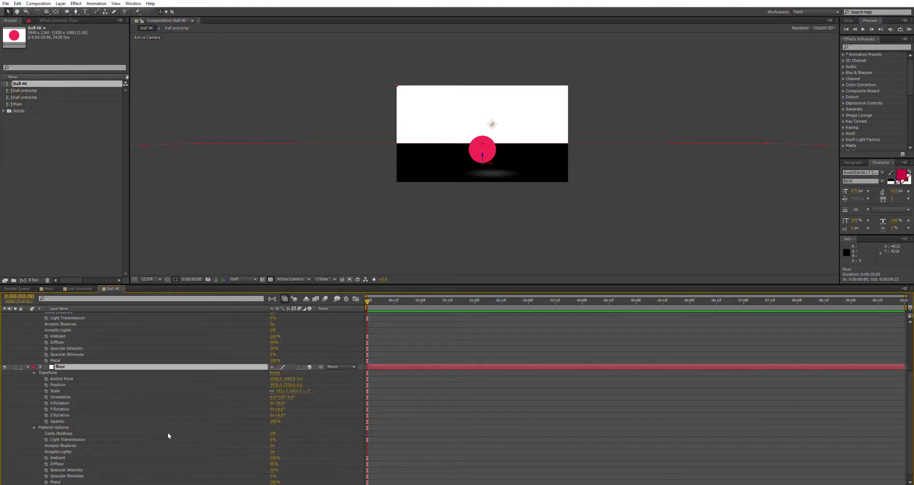
{"action": "scroll", "coordinate": [171, 435], "scroll_direction": "down", "scroll_amount": 1}
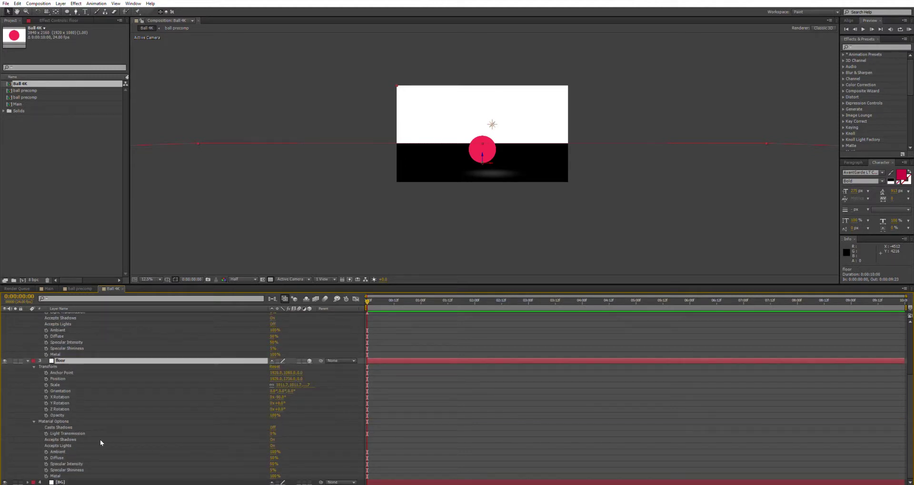
{"action": "left_click", "coordinate": [274, 437]}
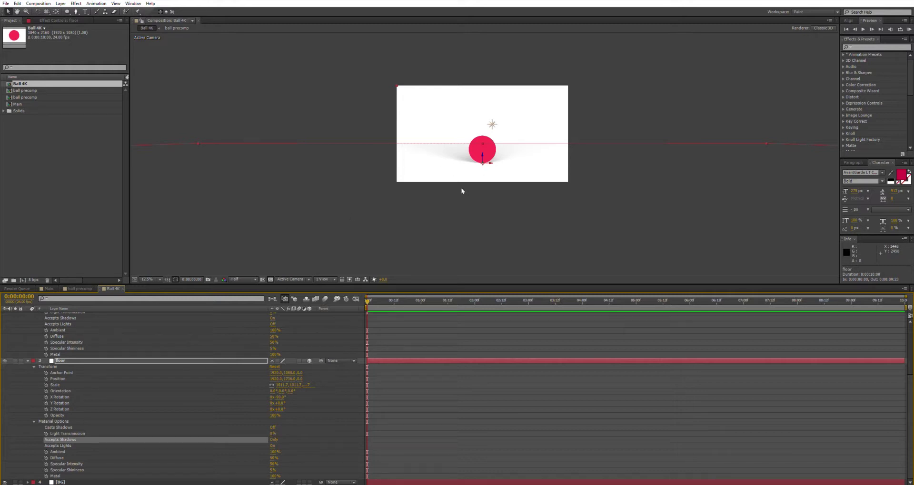
- Raise the Point light to about Y 704 and shift it sideways to about X 2608
{"action": "key", "text": "."}
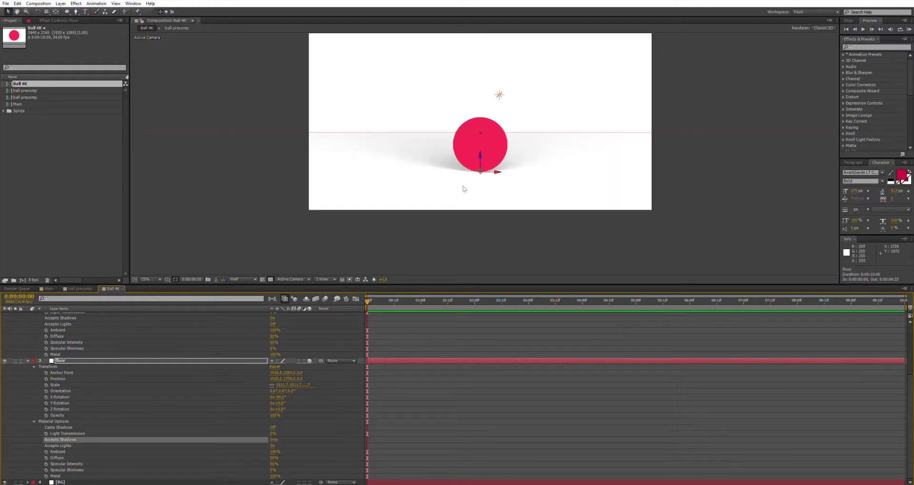
{"action": "scroll", "coordinate": [192, 320], "scroll_direction": "up", "scroll_amount": 1}
{"action": "scroll", "coordinate": [193, 323], "scroll_direction": "up", "scroll_amount": 3}
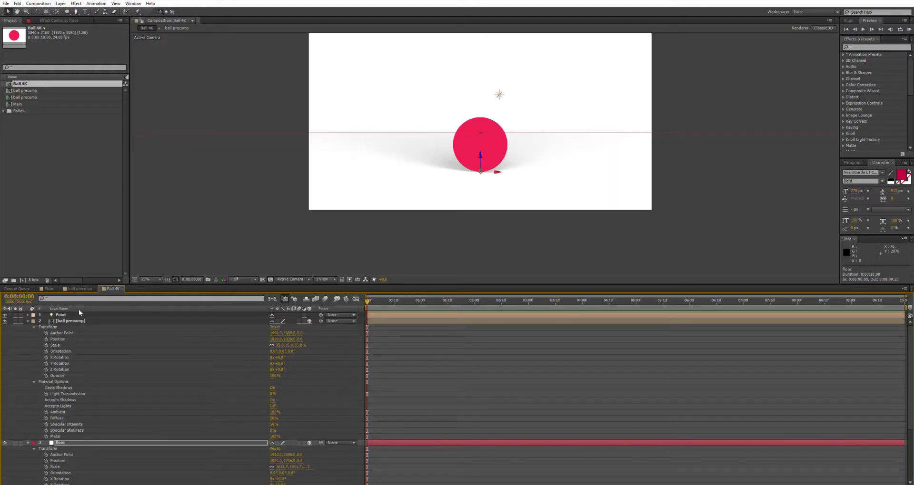
{"action": "left_click", "coordinate": [61, 315]}
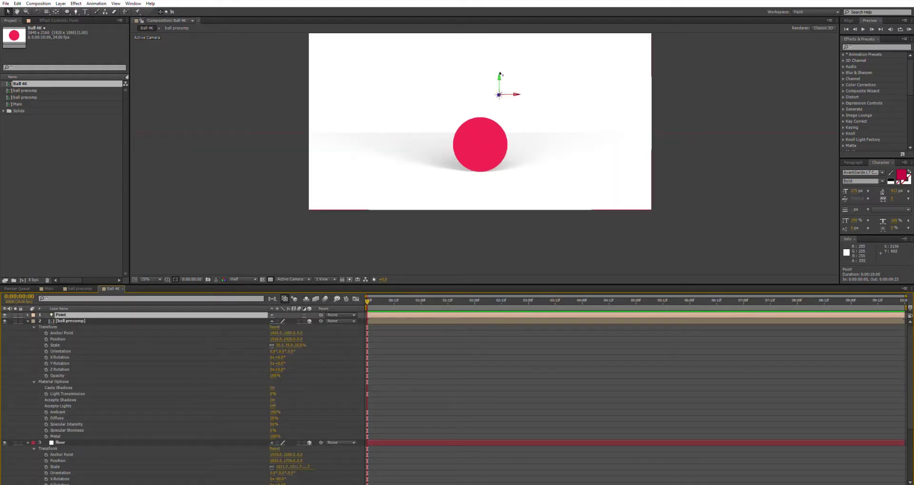
{"action": "left_click_drag", "start_coordinate": [499, 73], "coordinate": [499, 48]}
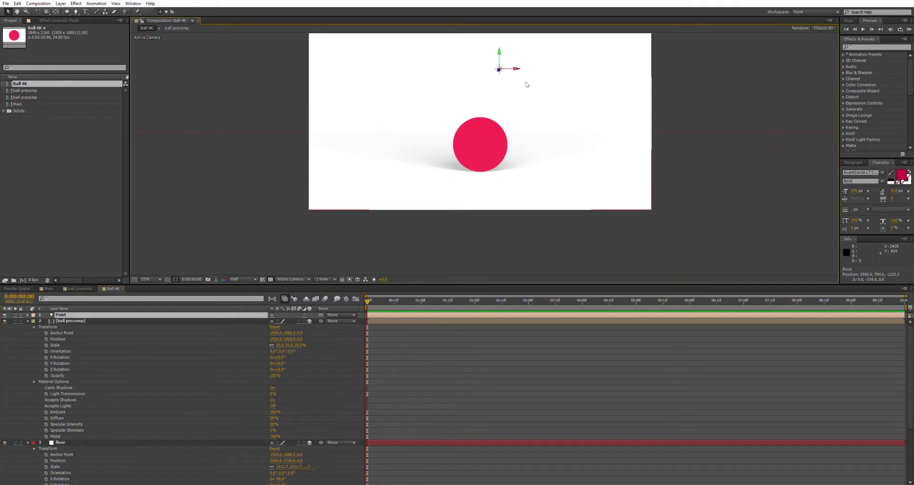
{"action": "scroll", "coordinate": [526, 82], "scroll_direction": "down", "scroll_amount": 1}
{"action": "left_click_drag", "start_coordinate": [501, 110], "coordinate": [509, 147]}
{"action": "scroll", "coordinate": [532, 111], "scroll_direction": "up", "scroll_amount": 1}
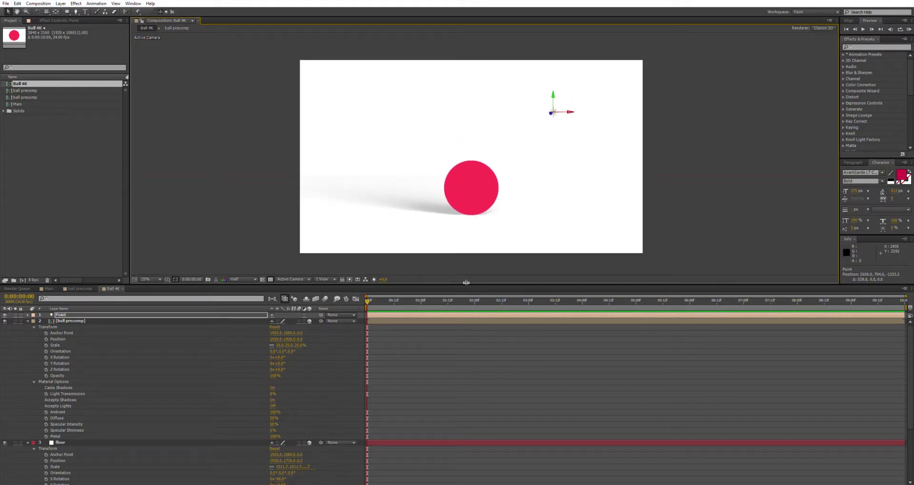
- Raise the Point light further to about Y 476 and set the preview resolution to Quarter
{"action": "left_click_drag", "start_coordinate": [466, 282], "coordinate": [466, 361]}
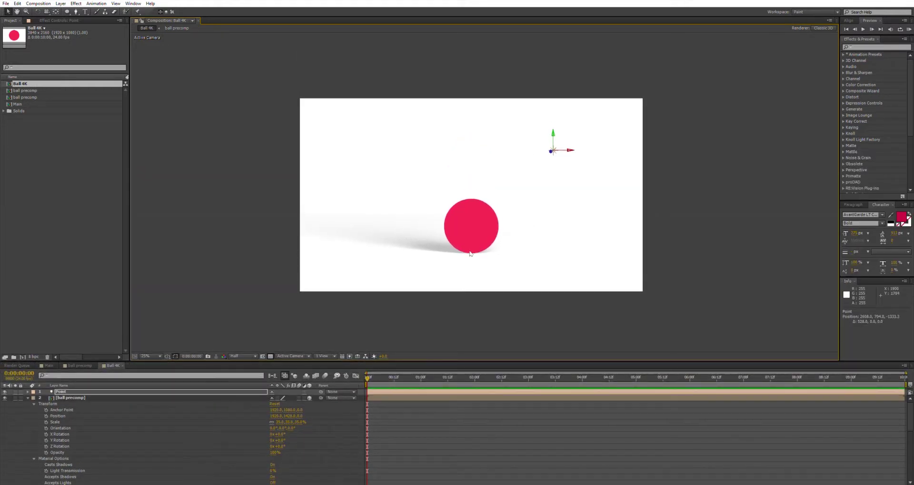
{"action": "left_click", "coordinate": [486, 306]}
{"action": "left_click", "coordinate": [117, 391]}
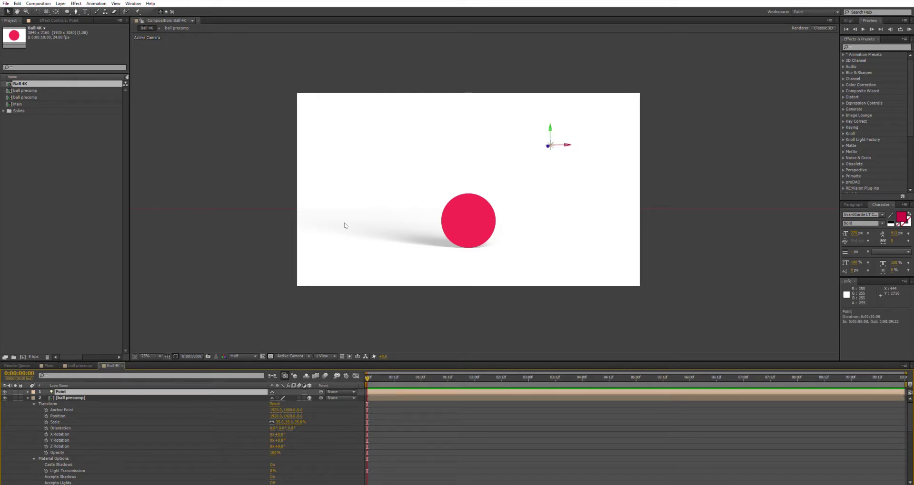
{"action": "left_click_drag", "start_coordinate": [550, 125], "coordinate": [553, 103]}
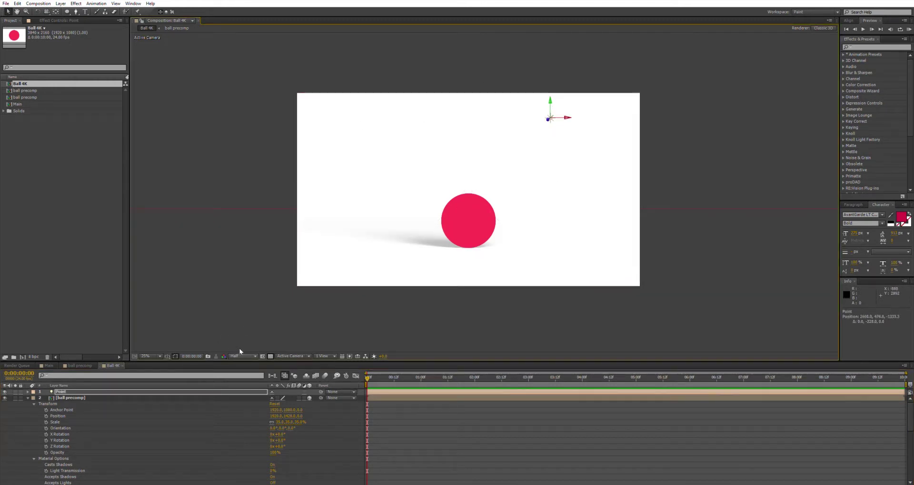
{"action": "left_click", "coordinate": [241, 390]}
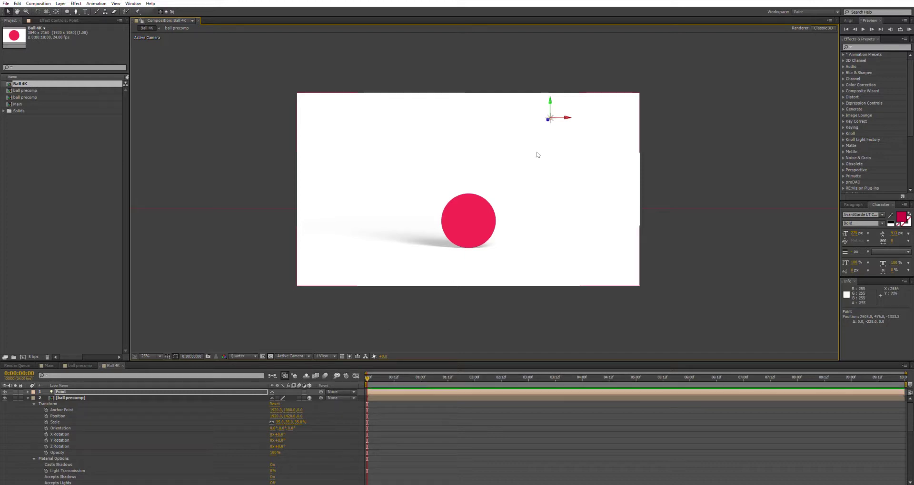
- Move the Point light sideways to about X 3240 and set its depth to about Z -1265
{"action": "left_click_drag", "start_coordinate": [568, 113], "coordinate": [624, 114]}
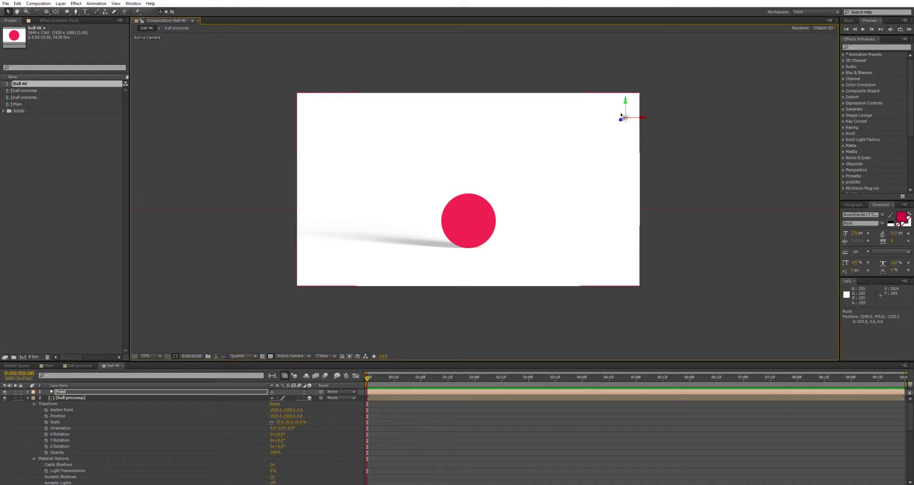
{"action": "left_click_drag", "start_coordinate": [621, 116], "coordinate": [653, 211]}
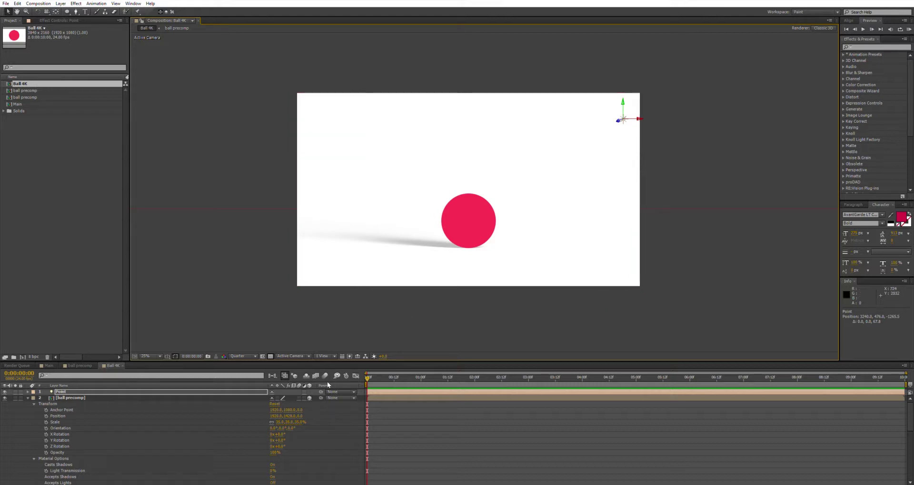
{"action": "left_click", "coordinate": [27, 398]}
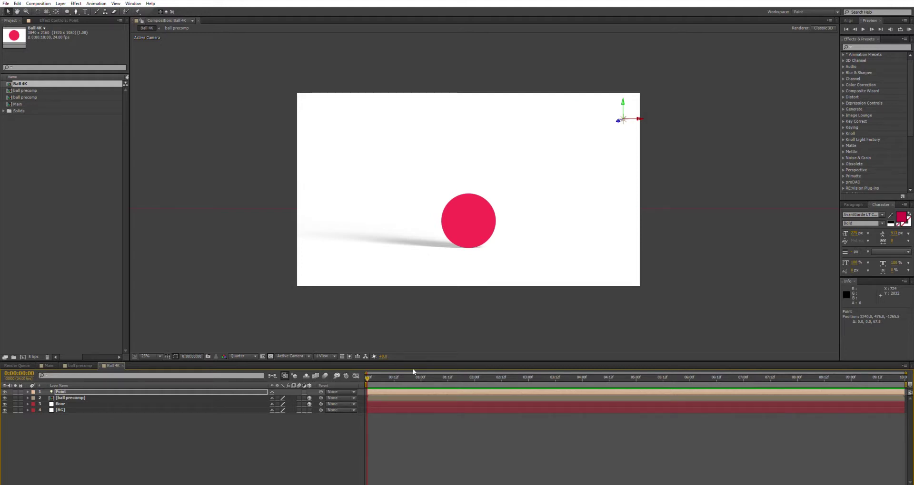
- Add a Position keyframe for the ball precomp layer at 0:00:02:00, with the ball resting on the floor
{"action": "left_click", "coordinate": [474, 376]}
{"action": "left_click", "coordinate": [76, 397]}
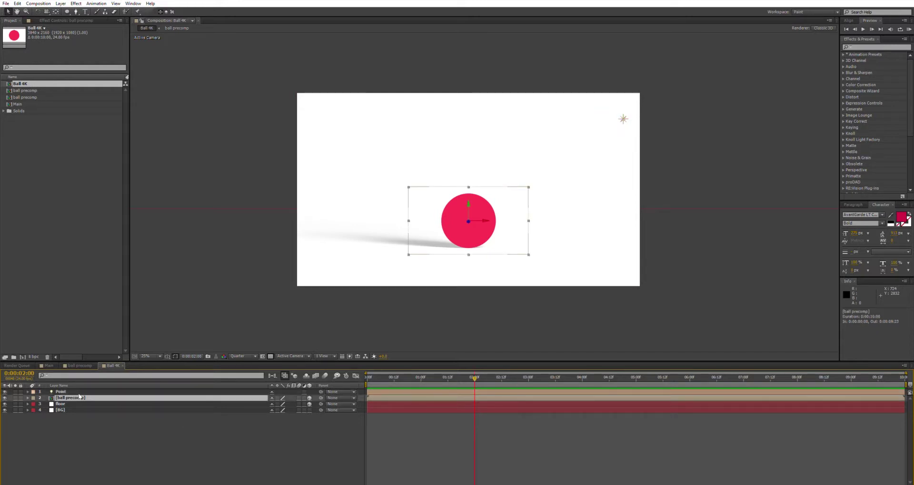
{"action": "key", "text": "p"}
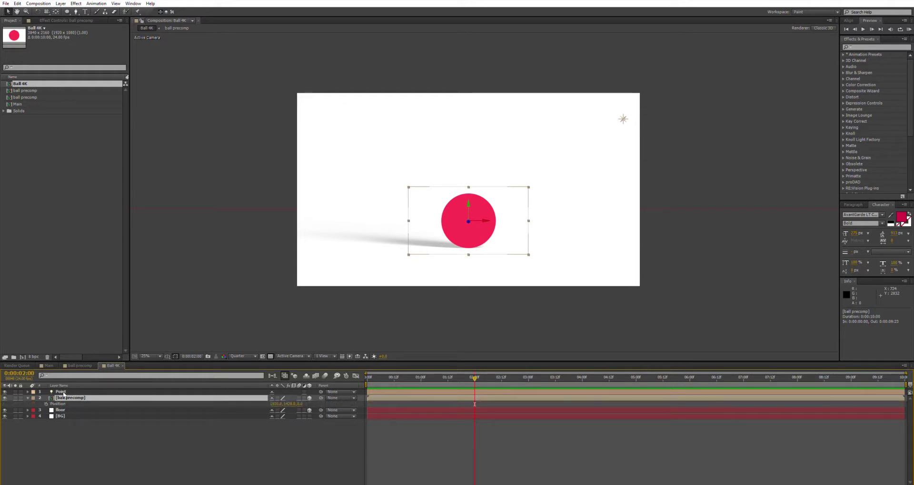
{"action": "key", "text": "alt+shift+p"}
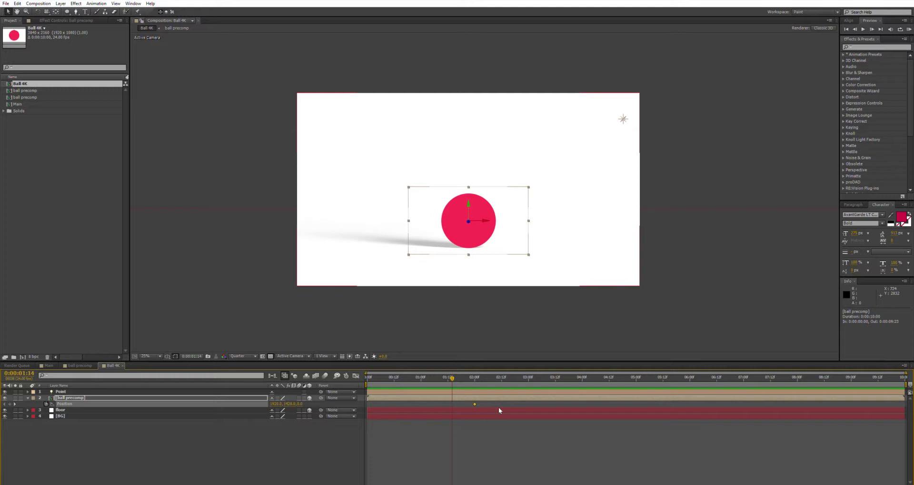
- At 0:00:01:09, raise the ball precomp straight up out of frame to about Y -1724, keyframing its Position
{"action": "key", "text": "Page_Up"}
{"action": "key", "text": "Page_Up"}
{"action": "key", "text": "Page_Up"}
{"action": "key", "text": "Page_Up"}
{"action": "key", "text": "Page_Up"}
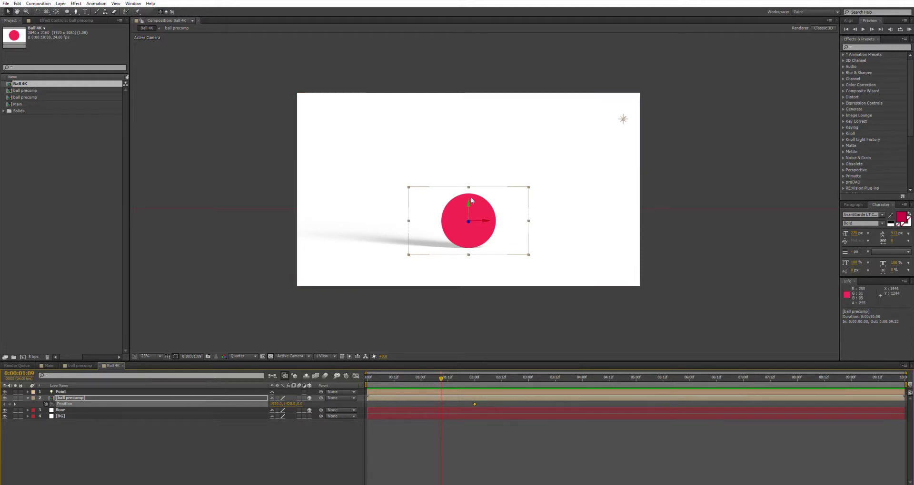
{"action": "key", "text": "comma"}
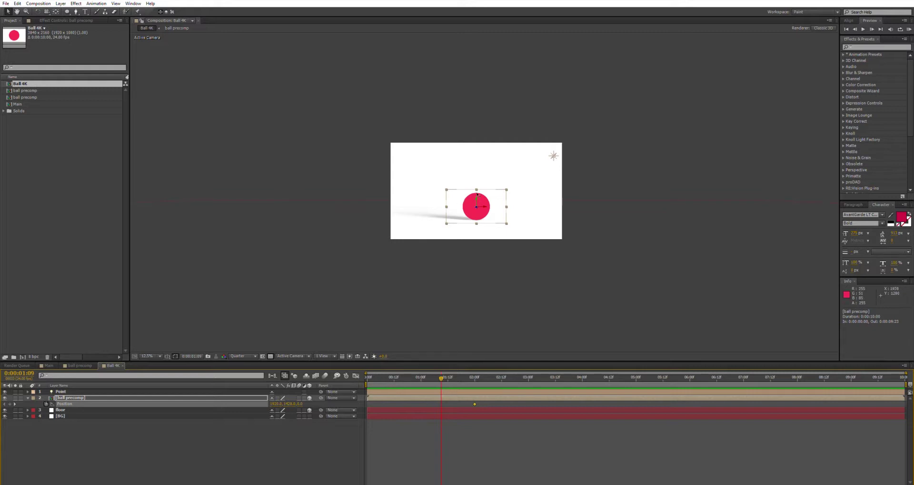
{"action": "left_click_drag", "start_coordinate": [477, 194], "coordinate": [503, 52]}
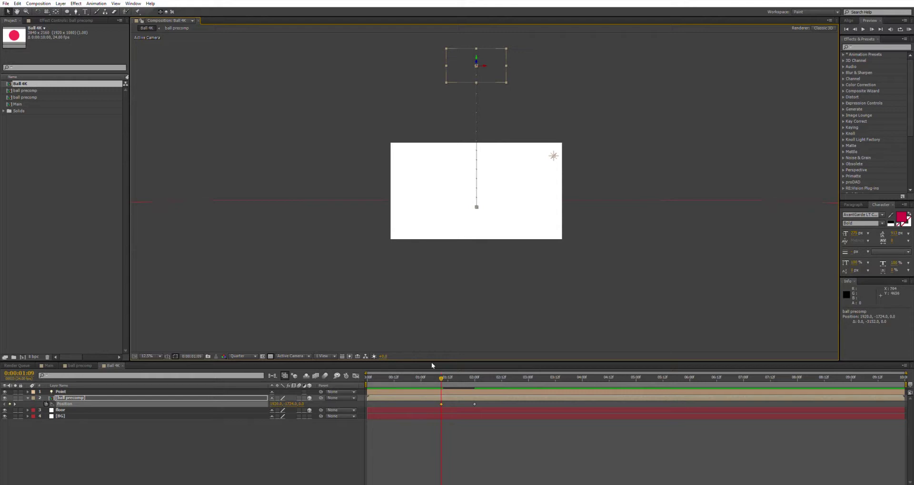
- End the work area just before 4 seconds and preview the ball's drop onto the floor
{"action": "left_click_drag", "start_coordinate": [601, 373], "coordinate": [573, 372]}
{"action": "key", "text": "n"}
{"action": "key", "text": "period"}
{"action": "key", "text": "KP_0"}
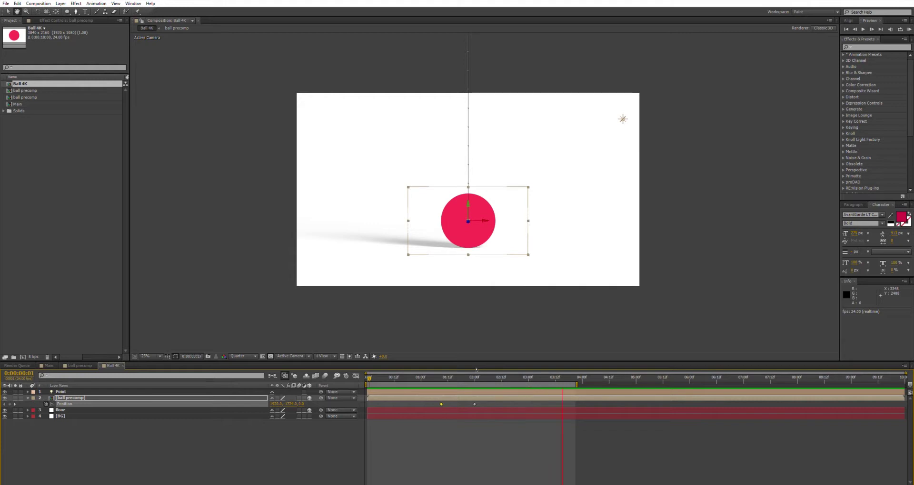
{"action": "key", "text": "space"}
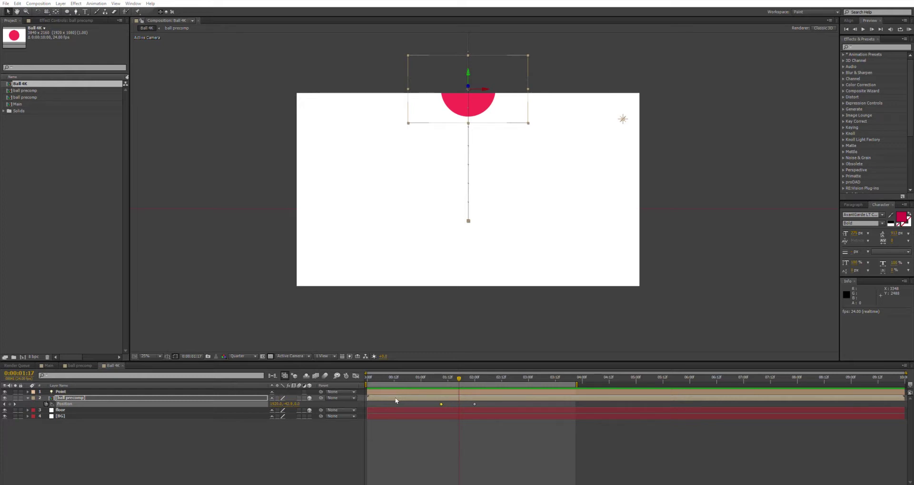
- Add a bounce expression to the ball precomp's Position in place of the default expression text
{"action": "left_click", "coordinate": [46, 404], "text": "alt"}
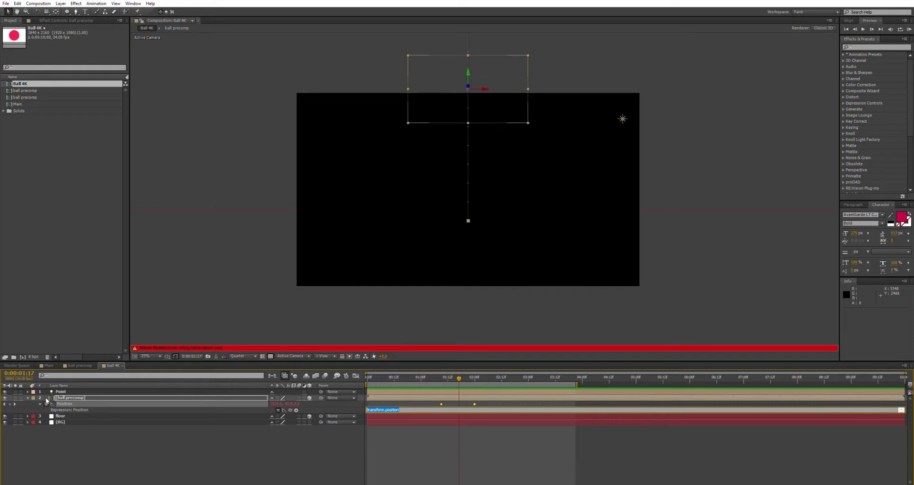
{"action": "key", "text": "BackSpace"}
{"action": "left_click", "coordinate": [395, 392]}
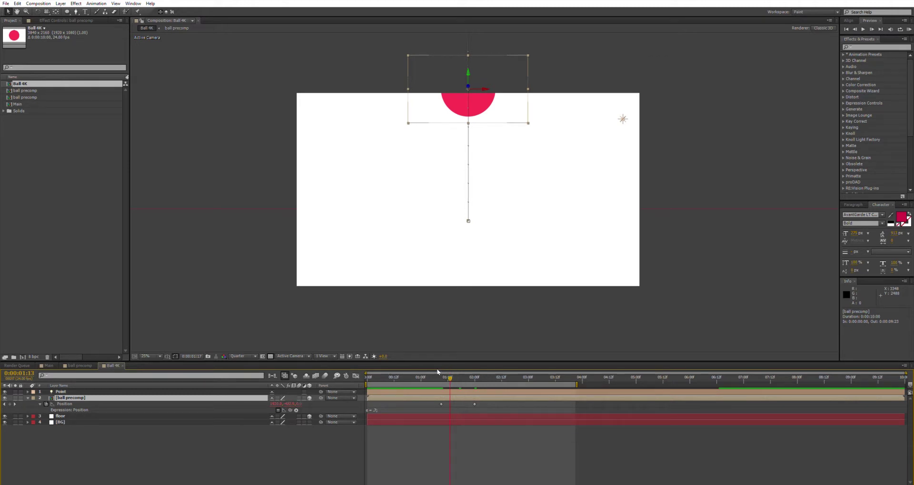
- Preview the bouncing ball and extend the work area to about 5.6 seconds
{"action": "left_click_drag", "start_coordinate": [437, 372], "coordinate": [434, 372]}
{"action": "key", "text": "space"}
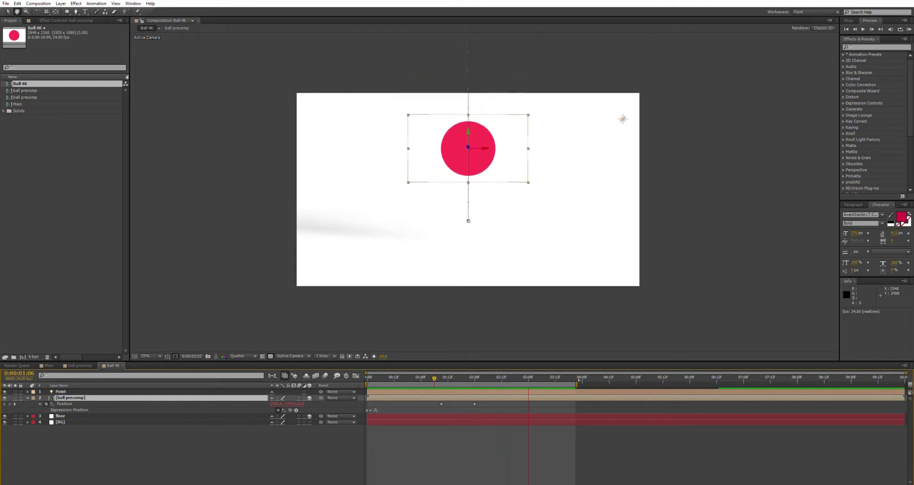
{"action": "left_click_drag", "start_coordinate": [577, 384], "coordinate": [670, 385]}
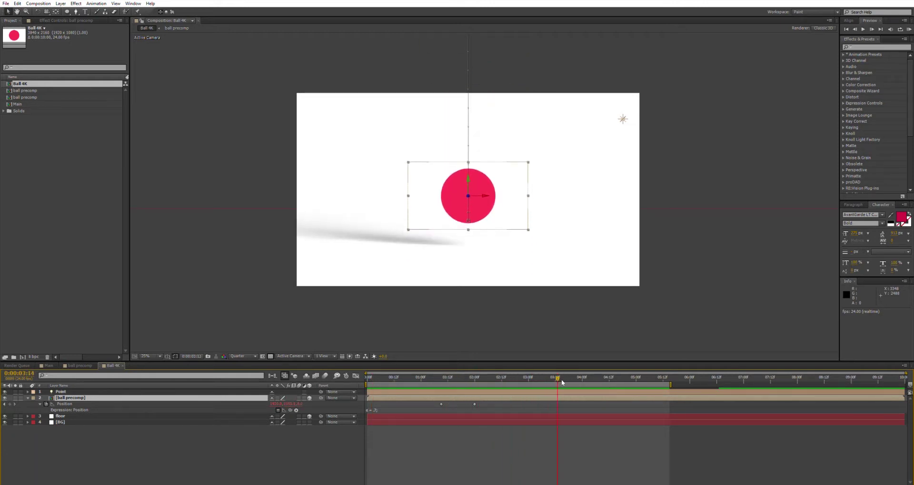
{"action": "left_click_drag", "start_coordinate": [561, 379], "coordinate": [436, 381]}
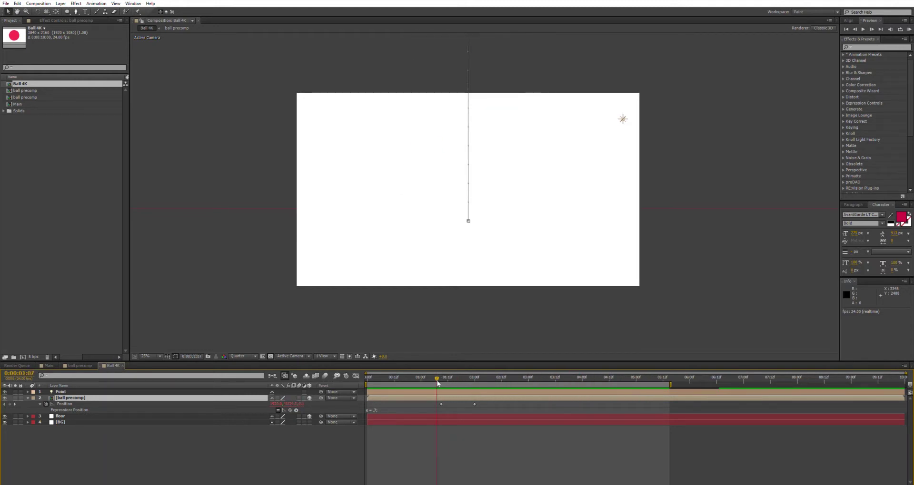
{"action": "key", "text": "space"}
- Add numbered composition markers 1 at 0:00:02:00, the first impact, and 2 at 0:00:02:17, the following bounce peak
{"action": "left_click_drag", "start_coordinate": [445, 376], "coordinate": [474, 377]}
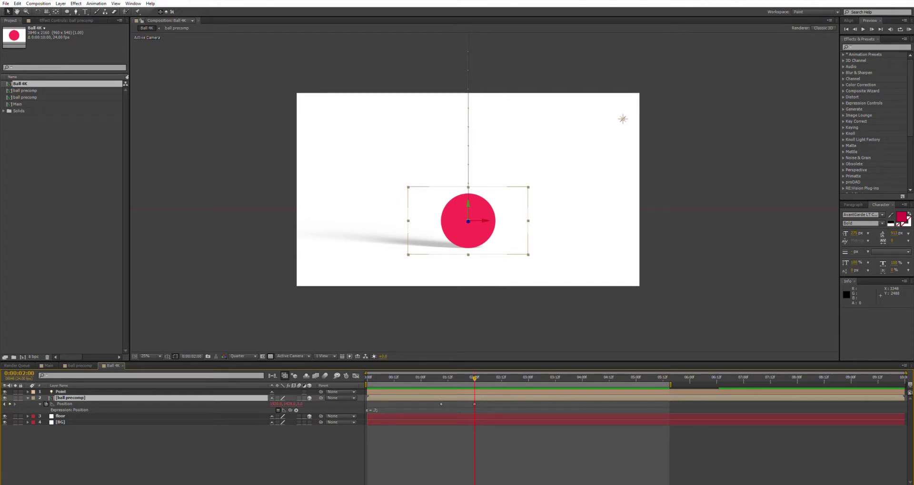
{"action": "key", "text": "Page_Down"}
{"action": "left_click_drag", "start_coordinate": [456, 369], "coordinate": [475, 374]}
{"action": "left_click_drag", "start_coordinate": [472, 372], "coordinate": [513, 380]}
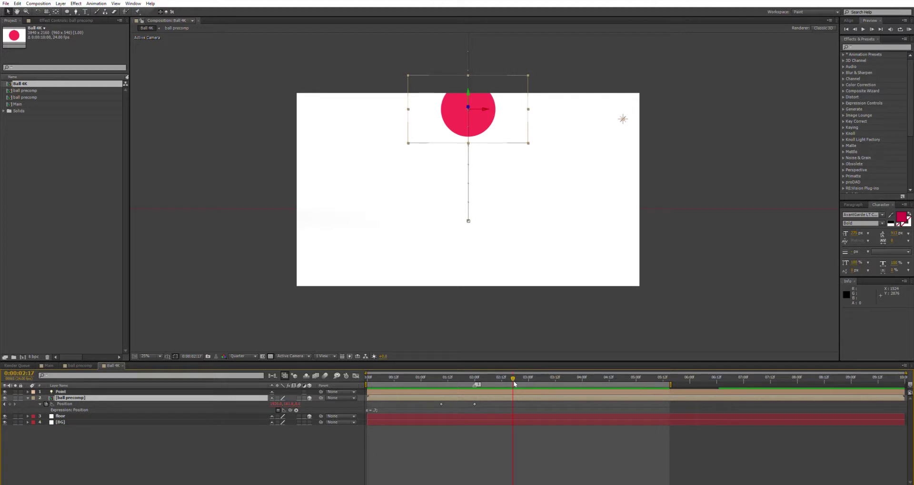
- Add composition marker 3 at the second impact, 0:00:03:10, and marker 4 at the bounce peak, 0:00:03:22
{"action": "left_click_drag", "start_coordinate": [514, 384], "coordinate": [552, 375]}
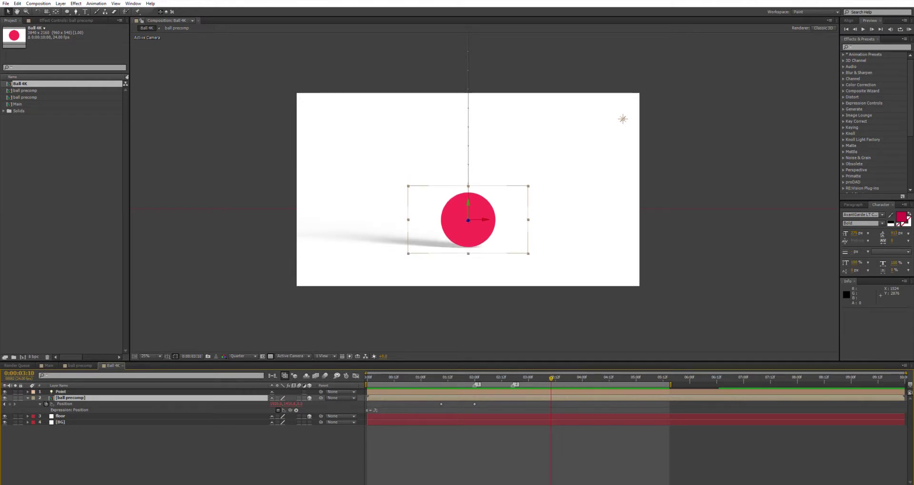
{"action": "key", "text": "shift+3"}
{"action": "mouse_move", "coordinate": [564, 369]}
{"action": "left_mouse_down"}
{"action": "mouse_move", "coordinate": [589, 369]}
{"action": "mouse_move", "coordinate": [568, 373]}
{"action": "mouse_move", "coordinate": [577, 374]}
{"action": "left_mouse_up"}
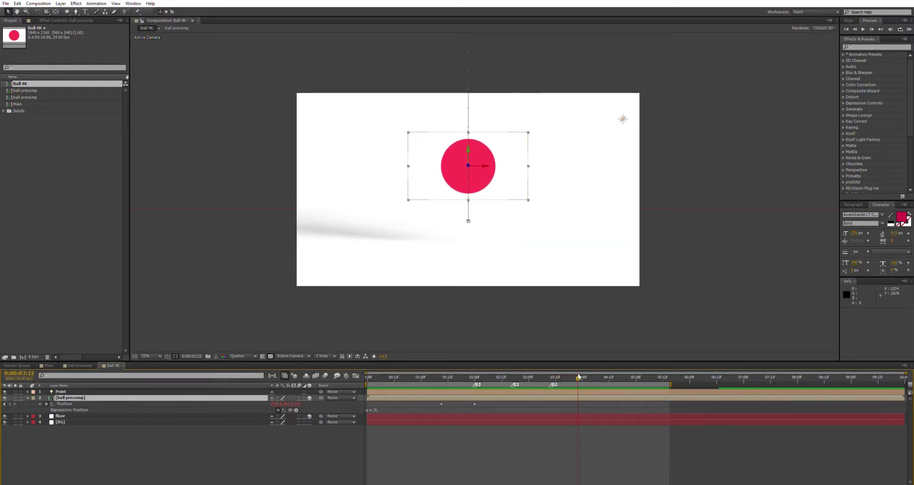
{"action": "key", "text": "shift+4"}
- Add composition markers at 0:00:04:10, 0:00:04:18 and 0:00:05:02 for the remaining bounces, and extend the work area to about 6.5 seconds
{"action": "left_click_drag", "start_coordinate": [579, 377], "coordinate": [604, 379]}
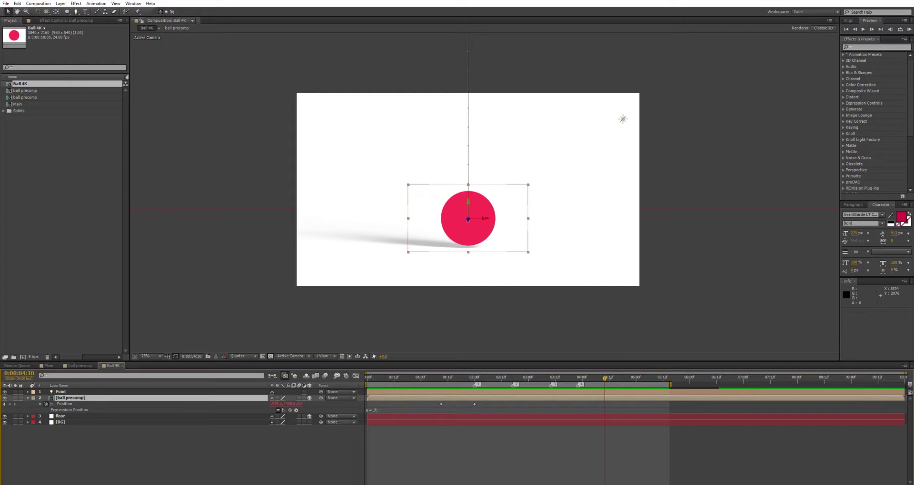
{"action": "key", "text": "shift+5"}
{"action": "left_click_drag", "start_coordinate": [604, 379], "coordinate": [622, 382]}
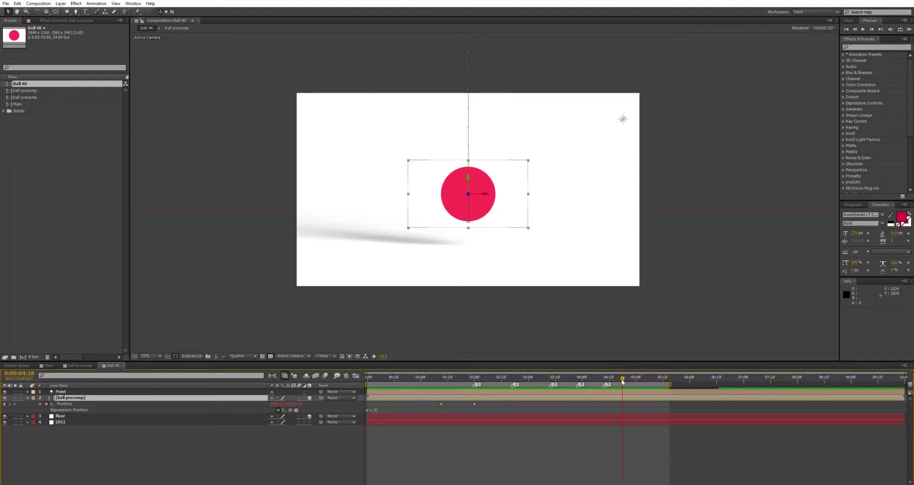
{"action": "key", "text": "ctrl+6"}
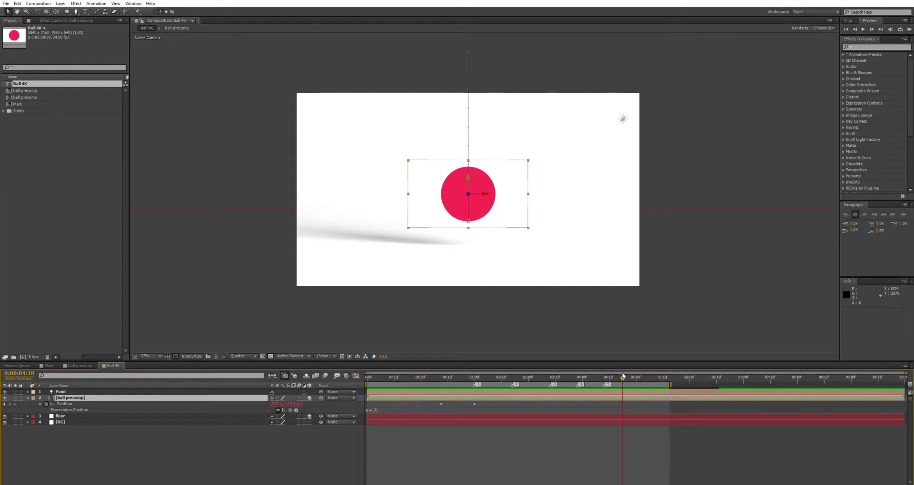
{"action": "key", "text": "shift+6"}
{"action": "left_click_drag", "start_coordinate": [622, 376], "coordinate": [640, 378]}
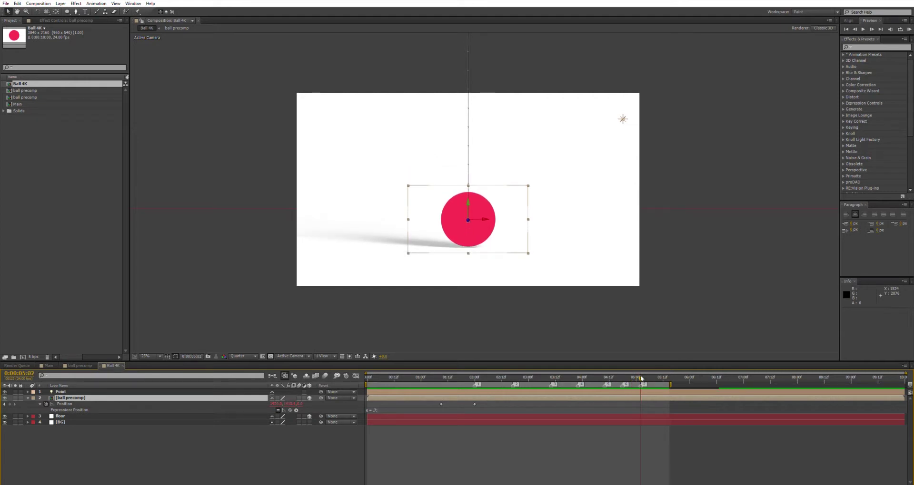
{"action": "left_click_drag", "start_coordinate": [644, 374], "coordinate": [715, 384]}
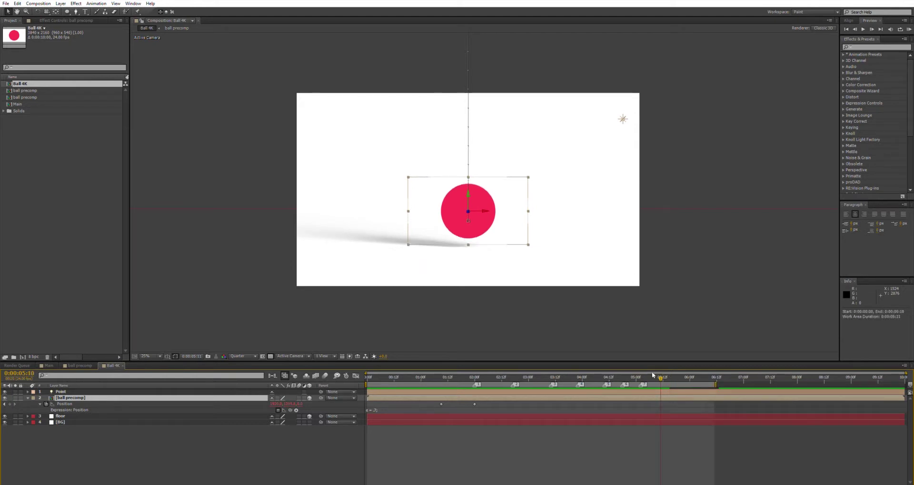
- In the ball precomp, keyframe the ball layer's Mask Path at 0:00:00:00 and 0:00:02:00
{"action": "left_click_drag", "start_coordinate": [653, 375], "coordinate": [474, 393]}
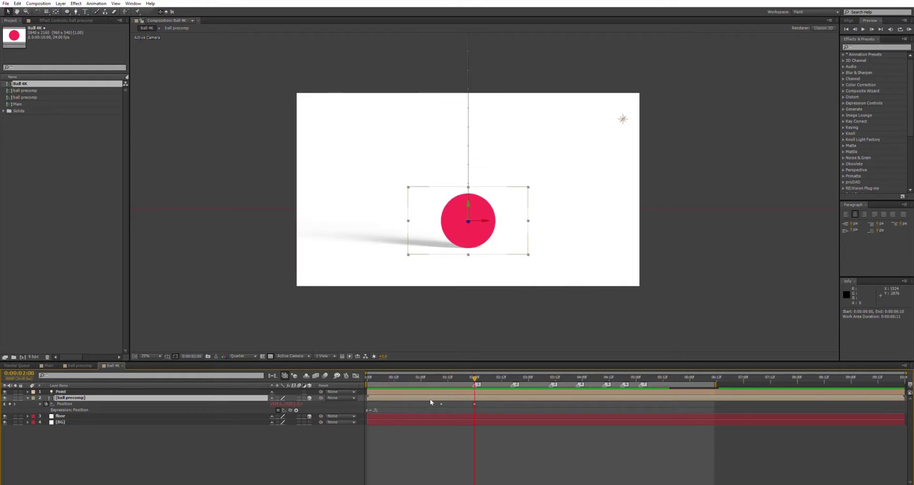
{"action": "double_click", "coordinate": [81, 398]}
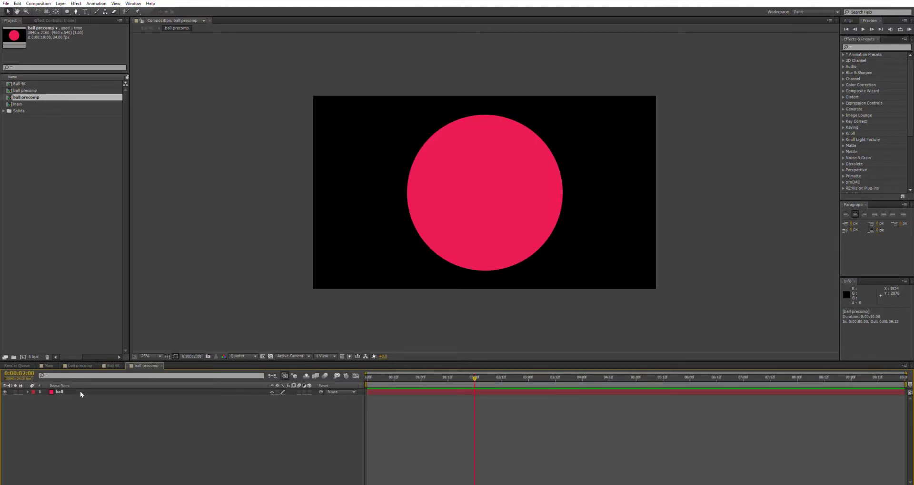
{"action": "left_click", "coordinate": [445, 190]}
{"action": "key", "text": "m"}
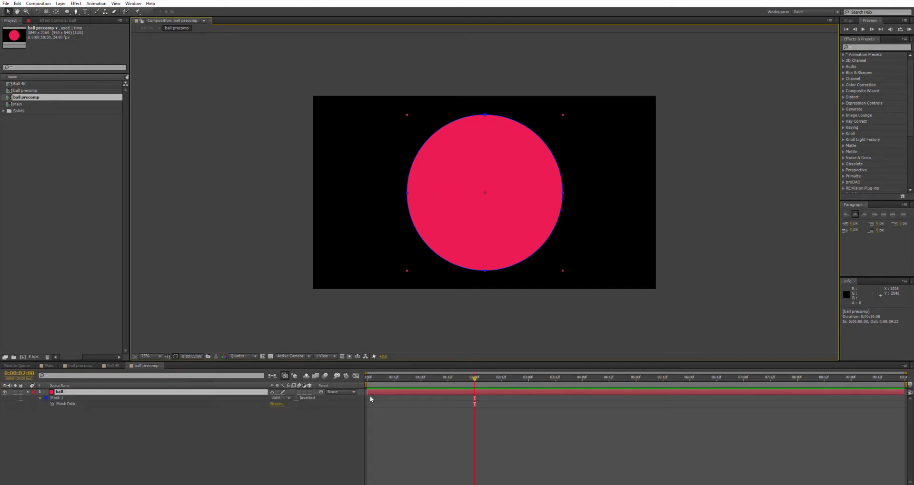
{"action": "left_click", "coordinate": [53, 404]}
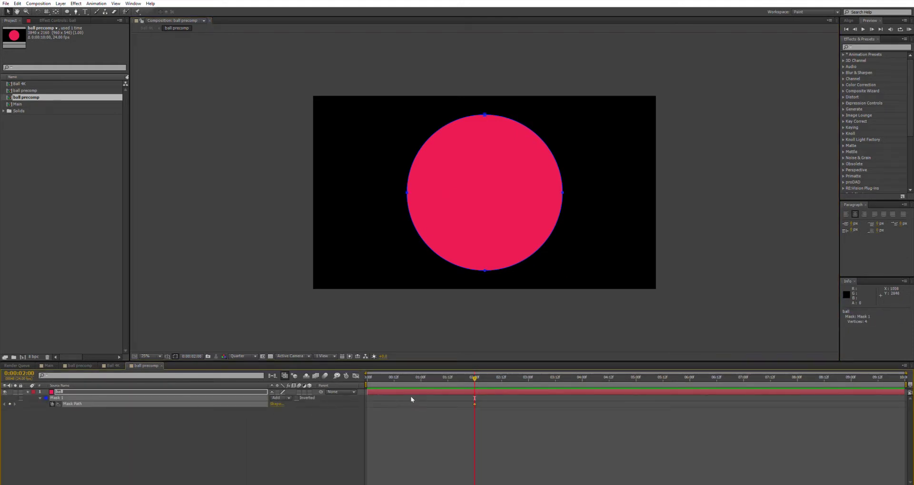
{"action": "left_click", "coordinate": [474, 397]}
{"action": "left_click", "coordinate": [10, 404]}
- Step through the frames before the first impact in Ball 4K to 0:00:01:22, and reopen the ball precomp at that frame
{"action": "left_click", "coordinate": [111, 366]}
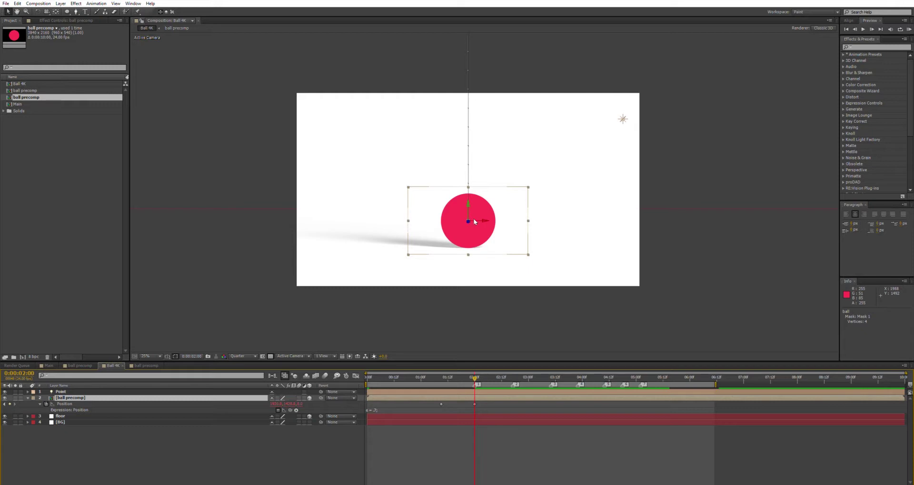
{"action": "key", "text": "Page_Up"}
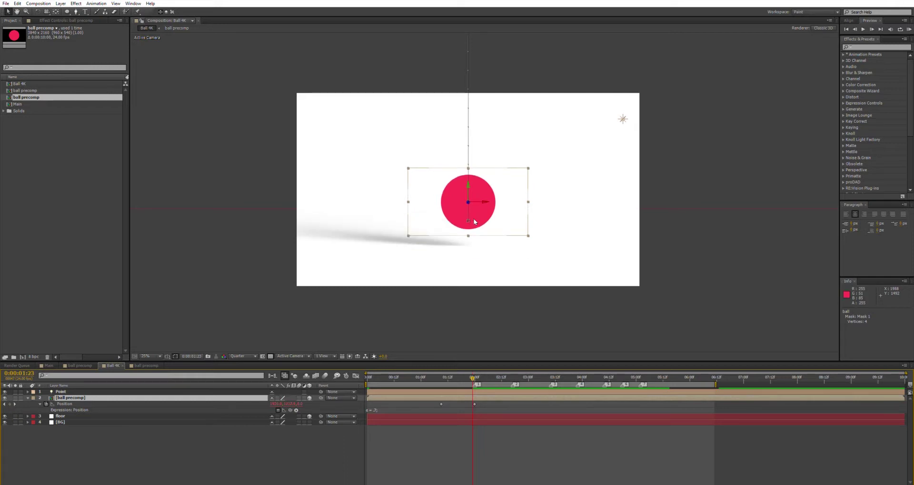
{"action": "key", "text": "Page_Up"}
{"action": "key", "text": "Page_Up"}
{"action": "key", "text": "Page_Up"}
{"action": "key", "text": "Page_Up"}
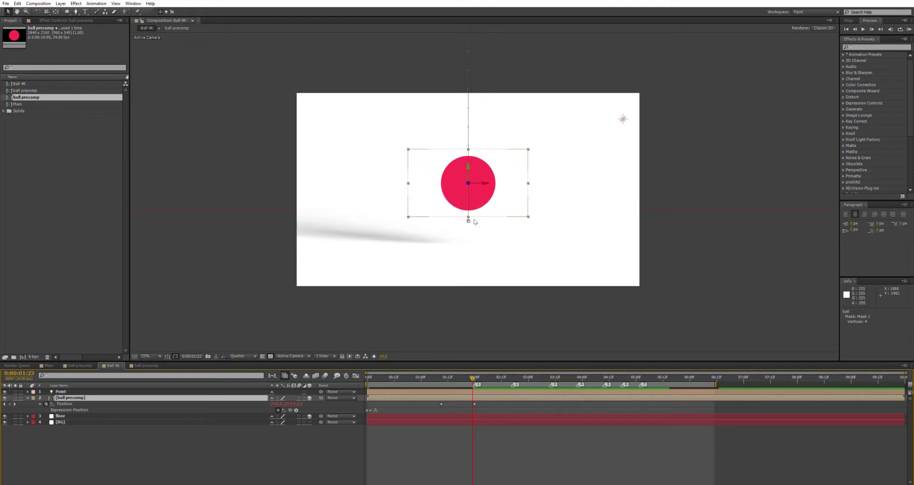
{"action": "key", "text": "Page_Down"}
{"action": "key", "text": "Page_Down"}
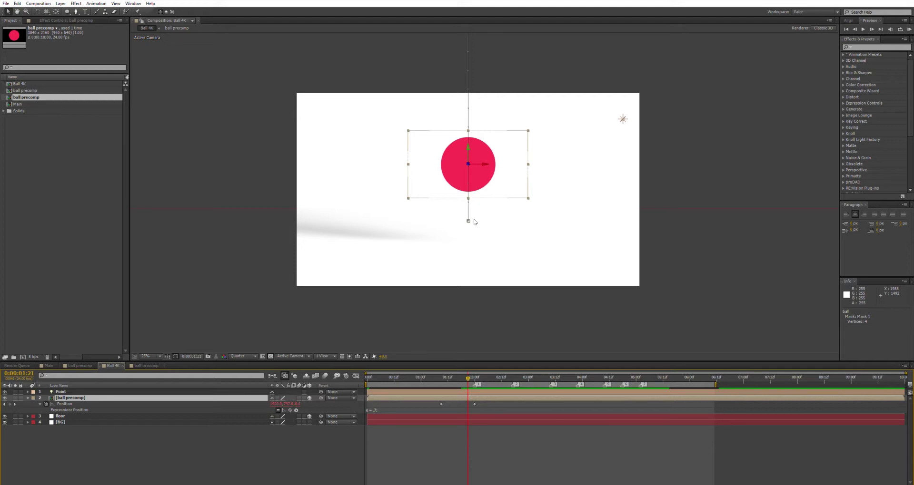
{"action": "key", "text": "Page_Down"}
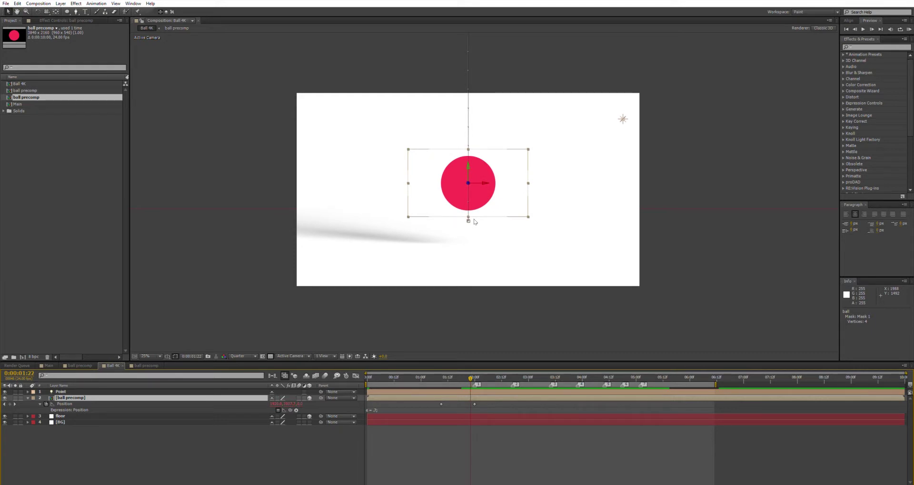
{"action": "left_click", "coordinate": [145, 364]}
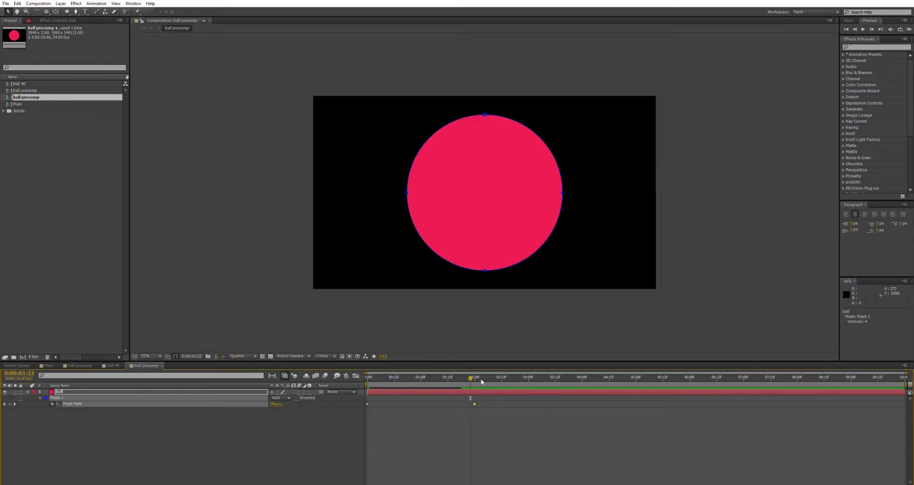
- At 0:00:01:22, narrow the ball mask to about 81% width by scaling its two side points symmetrically inward
{"action": "left_click", "coordinate": [485, 392]}
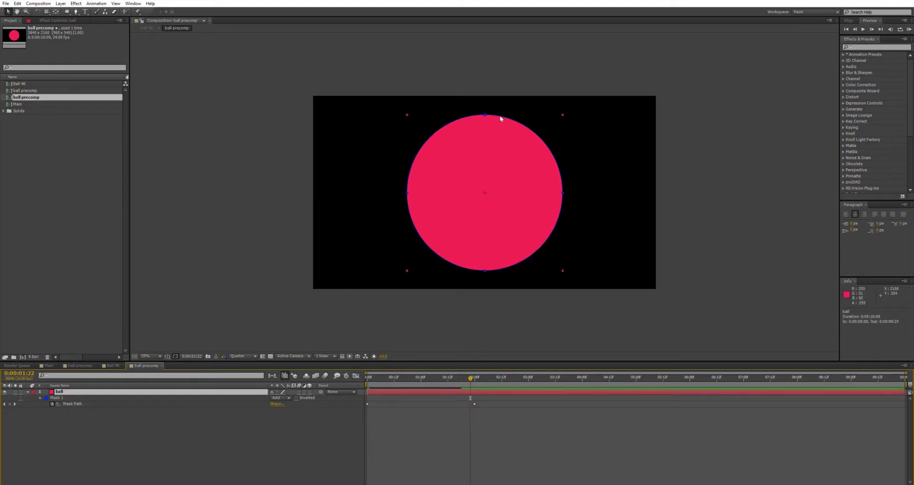
{"action": "left_click", "coordinate": [406, 188]}
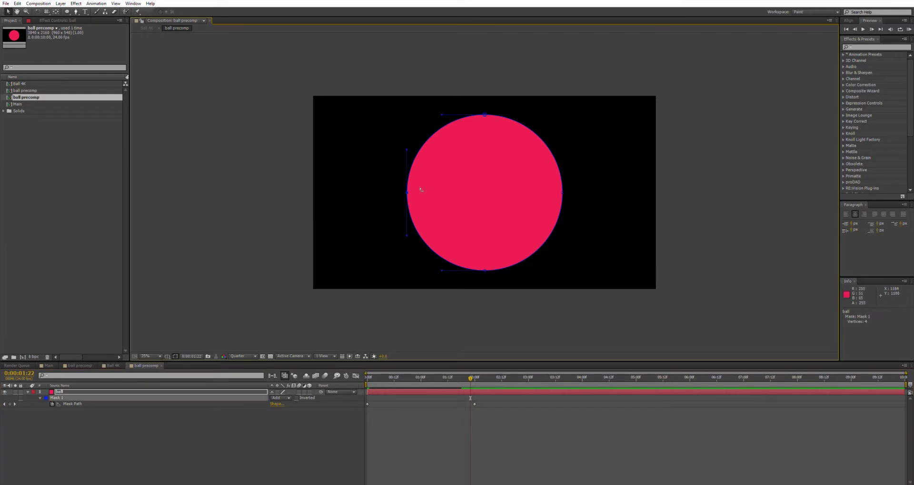
{"action": "left_click", "coordinate": [562, 193]}
{"action": "double_click", "coordinate": [564, 188]}
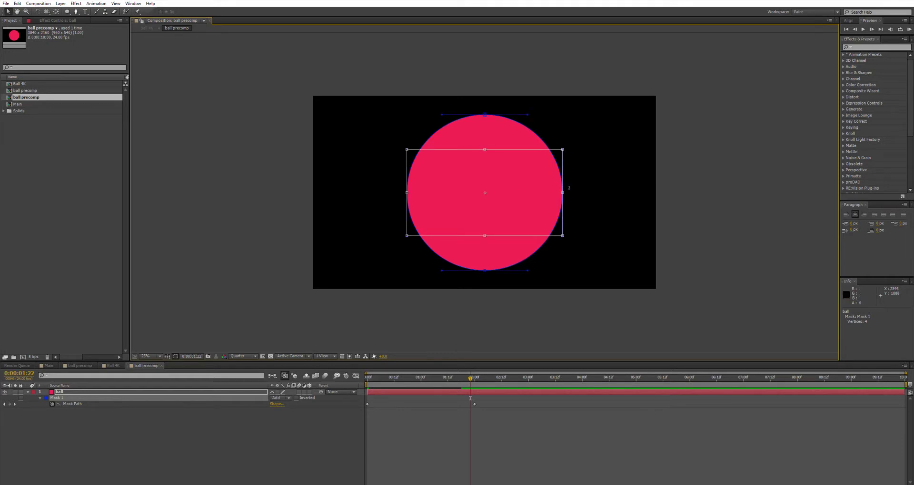
{"action": "left_click_drag", "start_coordinate": [565, 187], "coordinate": [549, 189]}
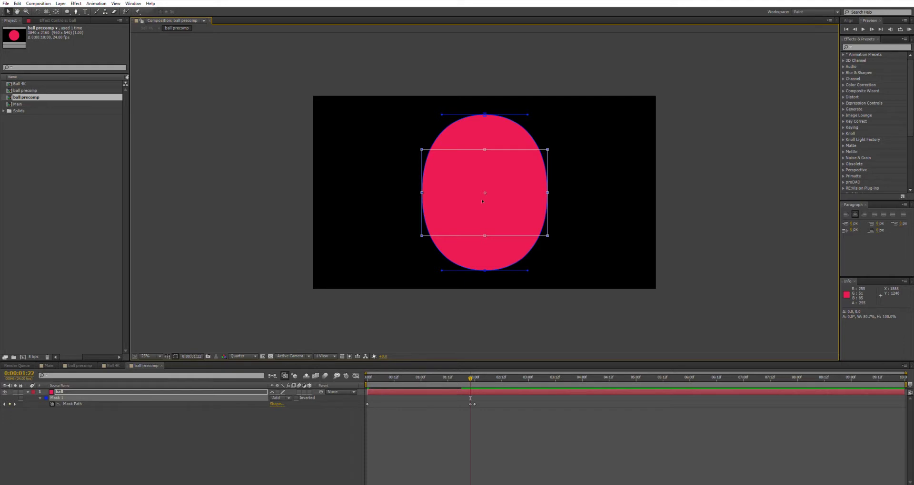
- Lower the mask's two side points 120 px at 0:00:01:22 to give the ball an egg shape
{"action": "key", "text": "Down"}
{"action": "key", "text": "Up"}
{"action": "key", "text": "shift+Down"}
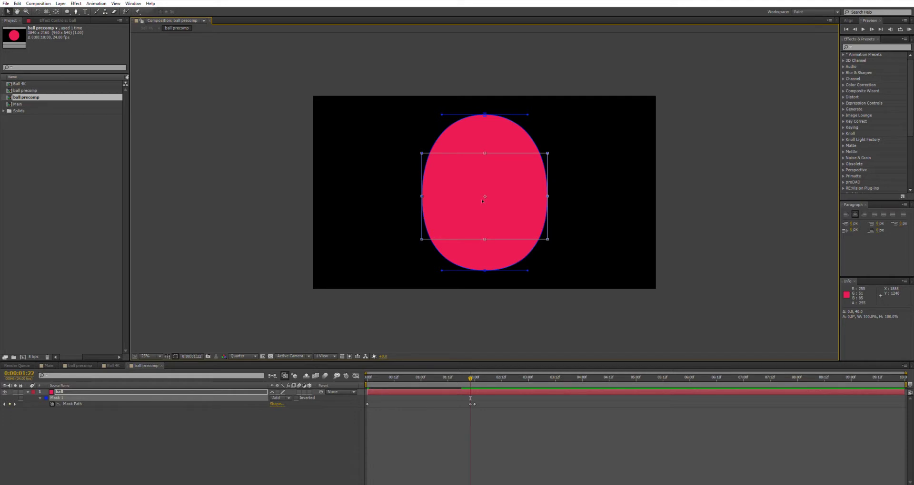
{"action": "key", "text": "shift+Down"}
{"action": "key", "text": "shift+Down"}
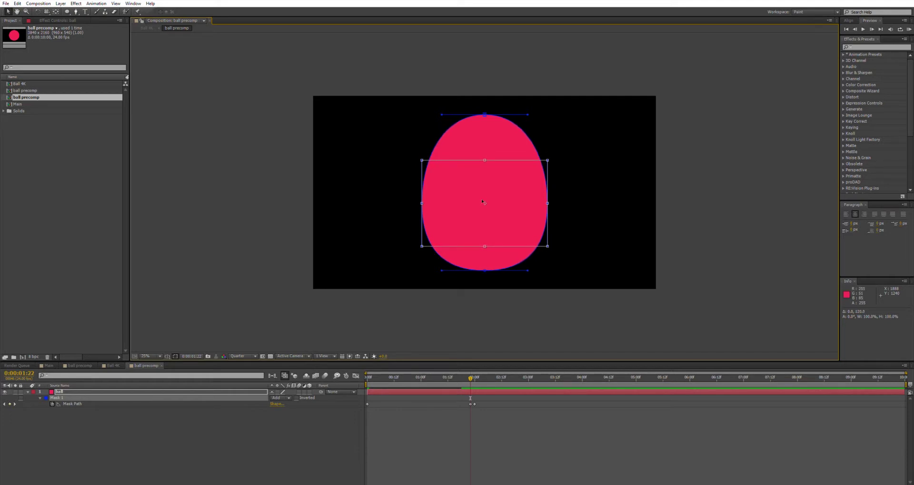
{"action": "mouse_move", "coordinate": [470, 379]}
{"action": "left_mouse_down"}
{"action": "mouse_move", "coordinate": [335, 378]}
{"action": "mouse_move", "coordinate": [463, 377]}
{"action": "mouse_move", "coordinate": [473, 379]}
{"action": "mouse_move", "coordinate": [377, 380]}
{"action": "mouse_move", "coordinate": [471, 386]}
{"action": "left_mouse_up"}
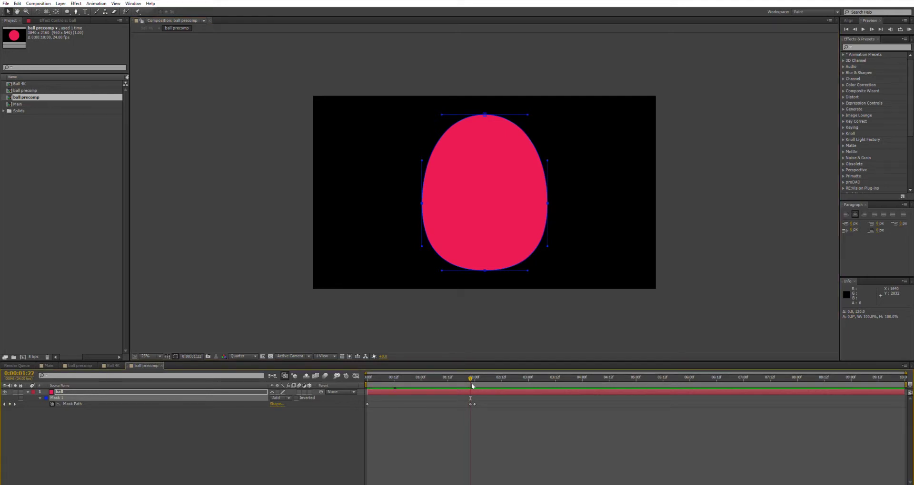
- At 0:00:02:00, show the rulers and place a horizontal guide along the ball's lower edge
{"action": "left_click_drag", "start_coordinate": [470, 378], "coordinate": [474, 379]}
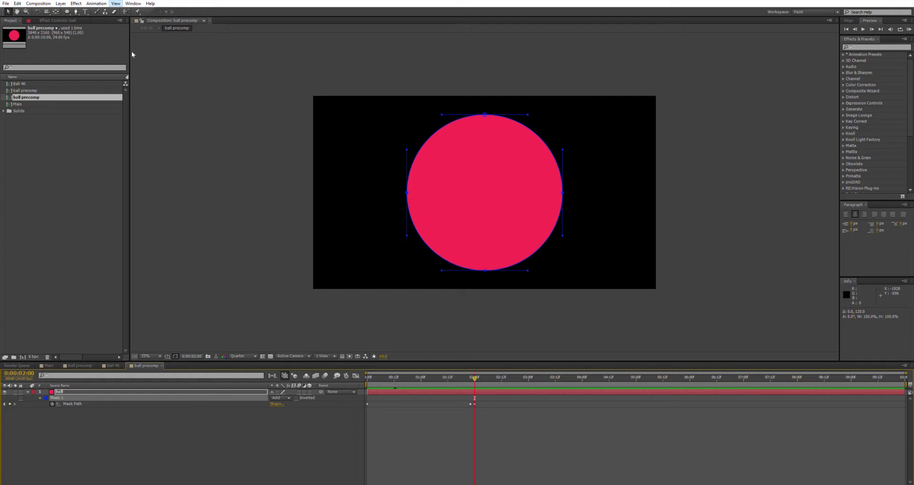
{"action": "key", "text": "ctrl+r"}
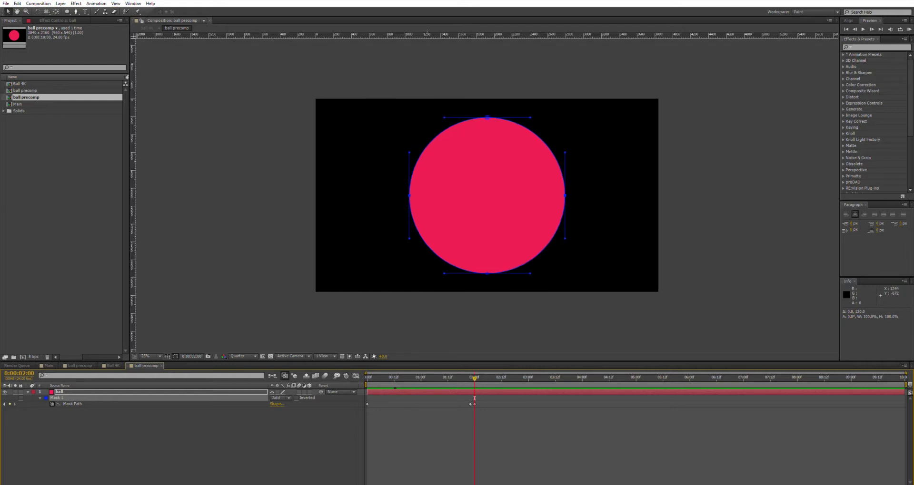
{"action": "left_click_drag", "start_coordinate": [428, 33], "coordinate": [436, 269]}
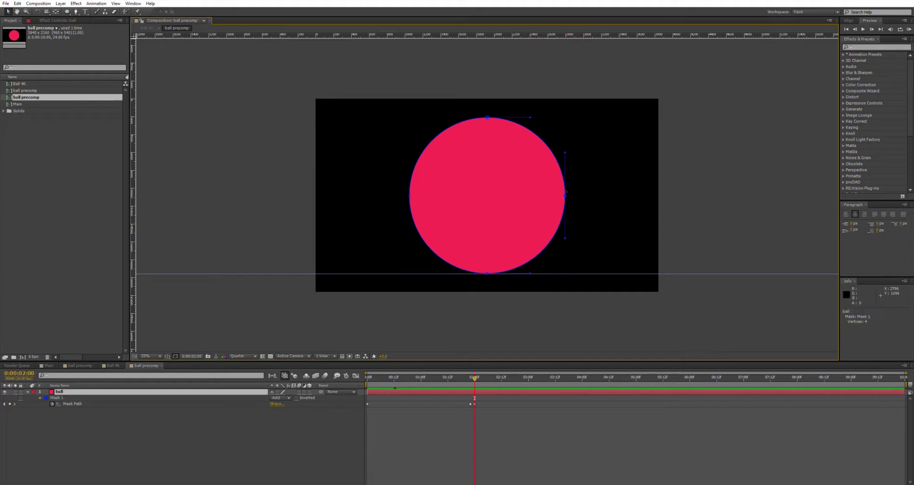
- Lower the mask's two side points about 480 px at 0:00:02:00 to flatten the ball's base against the guide
{"action": "left_click", "coordinate": [410, 194], "text": "shift"}
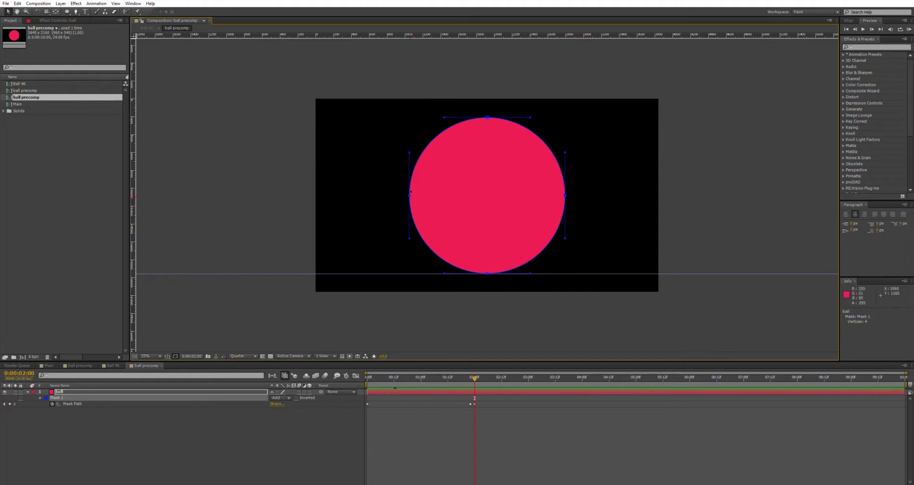
{"action": "key", "text": "shift+Down"}
{"action": "key", "text": "shift+Down"}
{"action": "key", "text": "shift+Down"}
{"action": "key", "text": "shift+Down"}
{"action": "key", "text": "shift+Down"}
{"action": "key", "text": "shift+Down"}
{"action": "key", "text": "shift+Down"}
{"action": "key", "text": "shift+Down"}
{"action": "key", "text": "shift+Down"}
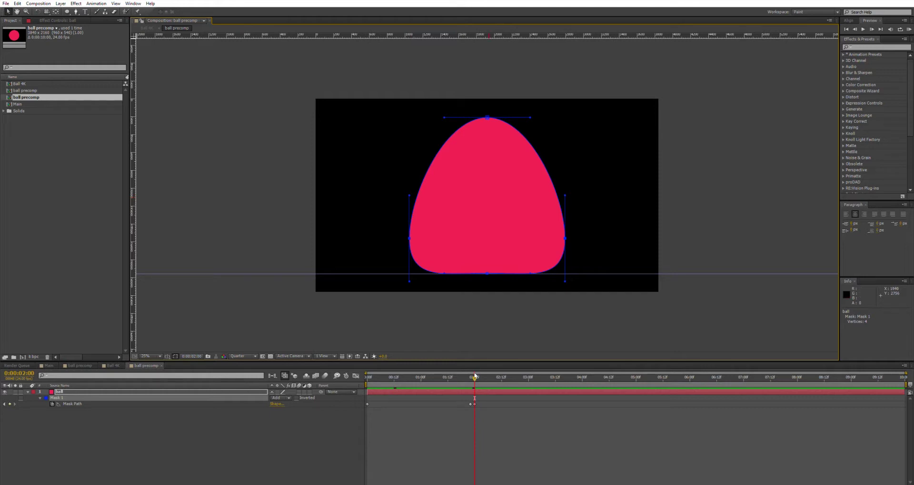
- Enlarge the timeline scale and move the egg-shaped Mask Path keyframe one frame before the impact, to 0:00:01:23
{"action": "mouse_move", "coordinate": [475, 377]}
{"action": "left_mouse_down"}
{"action": "mouse_move", "coordinate": [483, 382]}
{"action": "mouse_move", "coordinate": [465, 385]}
{"action": "mouse_move", "coordinate": [472, 389]}
{"action": "left_mouse_up"}
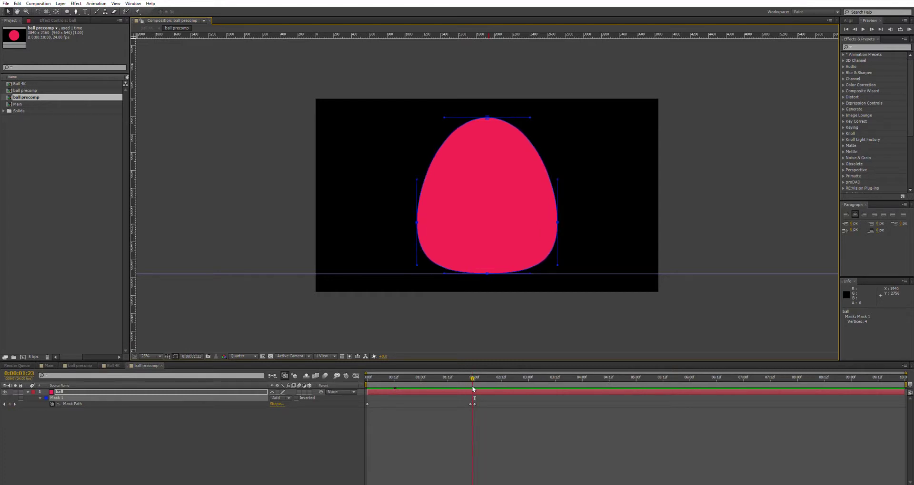
{"action": "key", "text": "="}
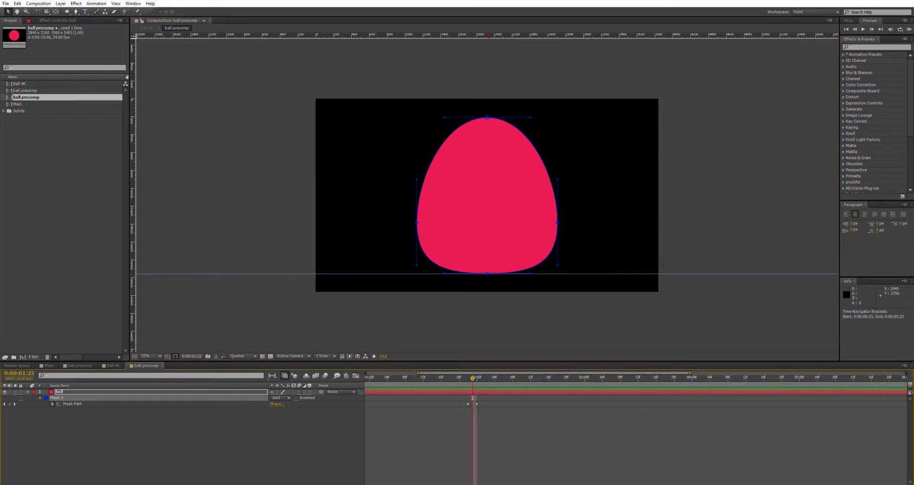
{"action": "left_click_drag", "start_coordinate": [364, 387], "coordinate": [253, 387]}
{"action": "left_click_drag", "start_coordinate": [376, 378], "coordinate": [383, 378]}
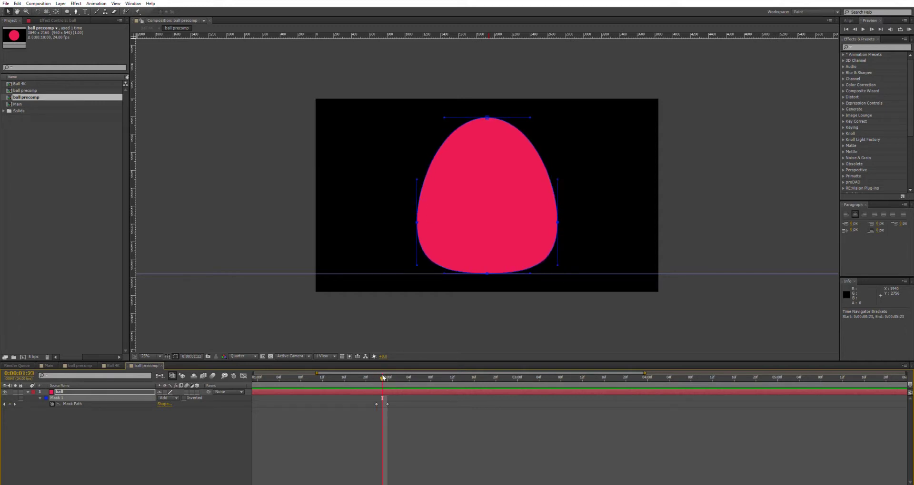
{"action": "left_click", "coordinate": [377, 403]}
{"action": "left_click_drag", "start_coordinate": [376, 402], "coordinate": [387, 380]}
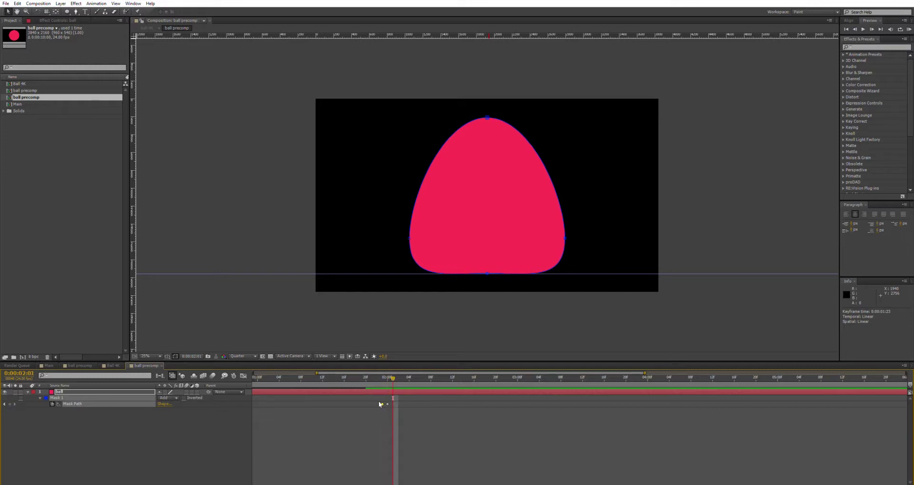
- Copy the egg-shaped Mask Path keyframe at 0:00:01:23 and paste it at 0:00:02:01
{"action": "key", "text": "ctrl+c"}
{"action": "key", "text": "ctrl+v"}
{"action": "left_click_drag", "start_coordinate": [387, 378], "coordinate": [397, 379]}
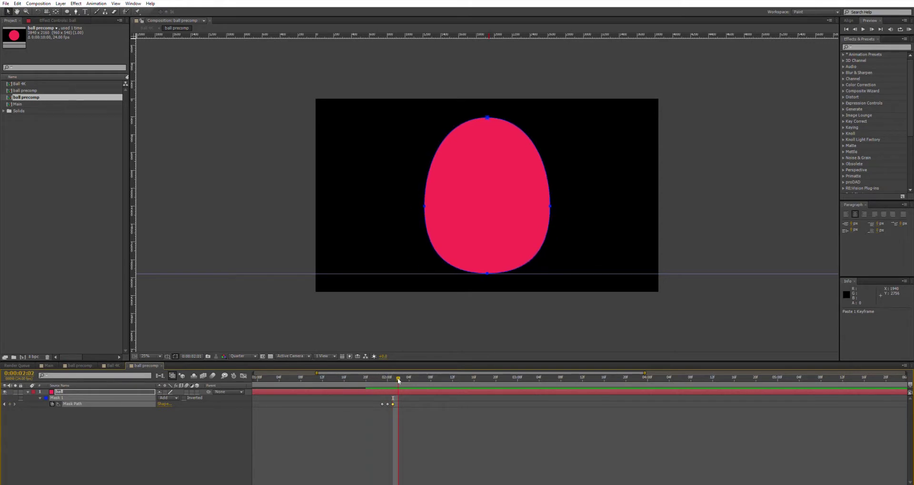
- Find the bounce peak at 0:00:02:17 in Ball 4K, and raise the precomp mask's side points about 320 px there into an inverted egg
{"action": "left_click", "coordinate": [483, 378]}
{"action": "left_click_drag", "start_coordinate": [480, 380], "coordinate": [474, 380]}
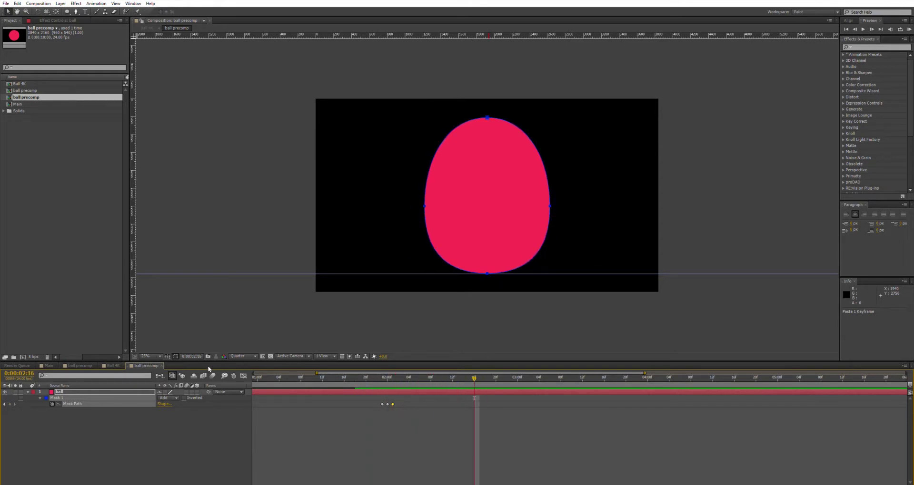
{"action": "left_click", "coordinate": [114, 366]}
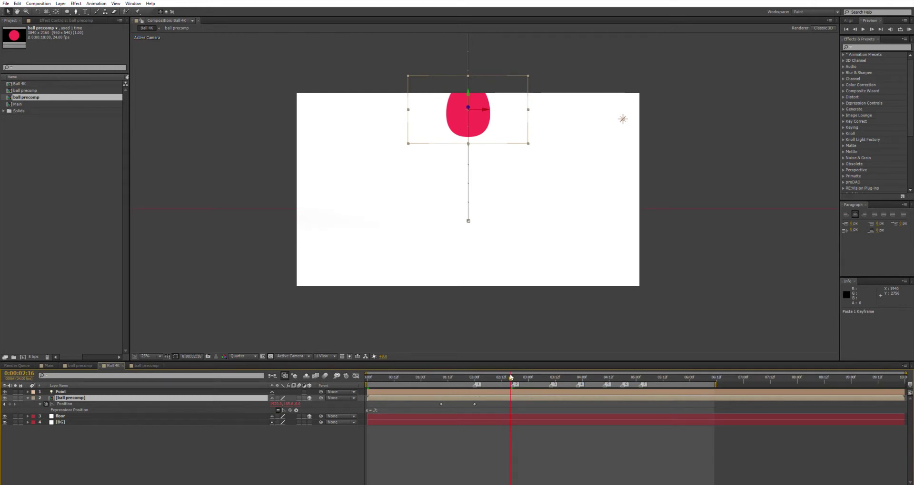
{"action": "left_click_drag", "start_coordinate": [510, 378], "coordinate": [513, 376]}
{"action": "left_click", "coordinate": [146, 366]}
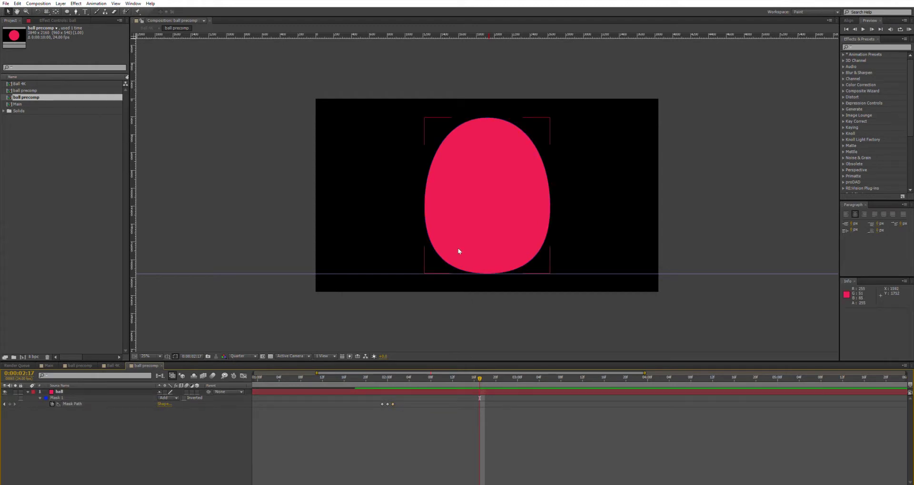
{"action": "double_click", "coordinate": [450, 203]}
{"action": "left_click", "coordinate": [424, 203]}
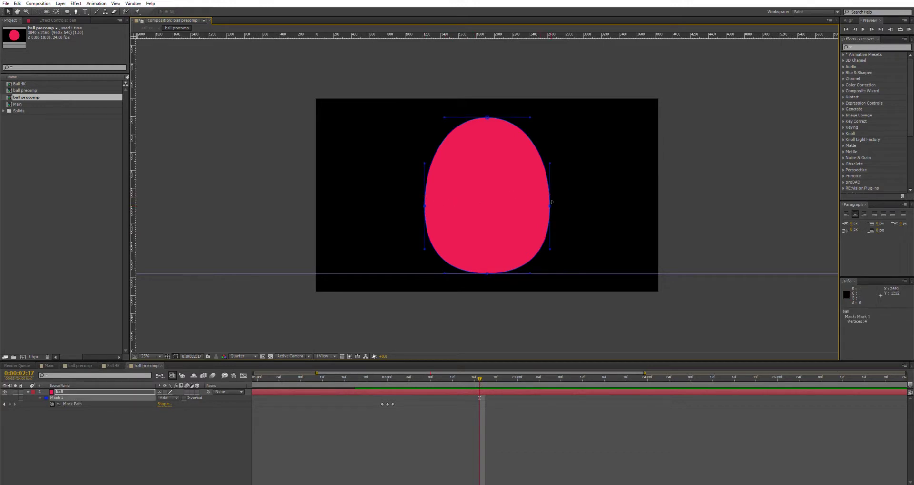
{"action": "key", "text": "shift+Up"}
{"action": "key", "text": "shift+Up"}
{"action": "key", "text": "shift+Up"}
{"action": "key", "text": "shift+Up"}
{"action": "key", "text": "shift+Up"}
{"action": "key", "text": "shift+Up"}
{"action": "key", "text": "shift+Up"}
{"action": "key", "text": "shift+Up"}
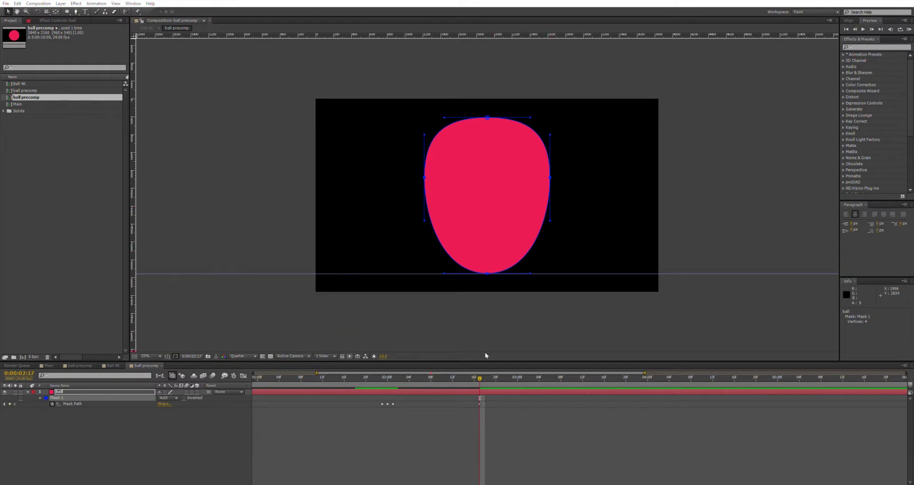
- Find the second impact at 0:00:03:10 in Ball 4K and paste the egg-shaped Mask Path keyframe there in the ball precomp
{"action": "left_click", "coordinate": [114, 365]}
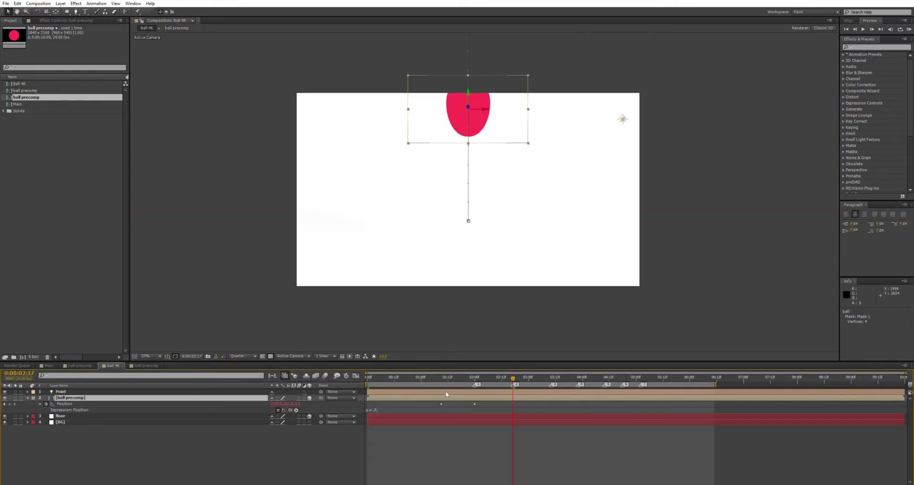
{"action": "left_click_drag", "start_coordinate": [520, 375], "coordinate": [550, 377]}
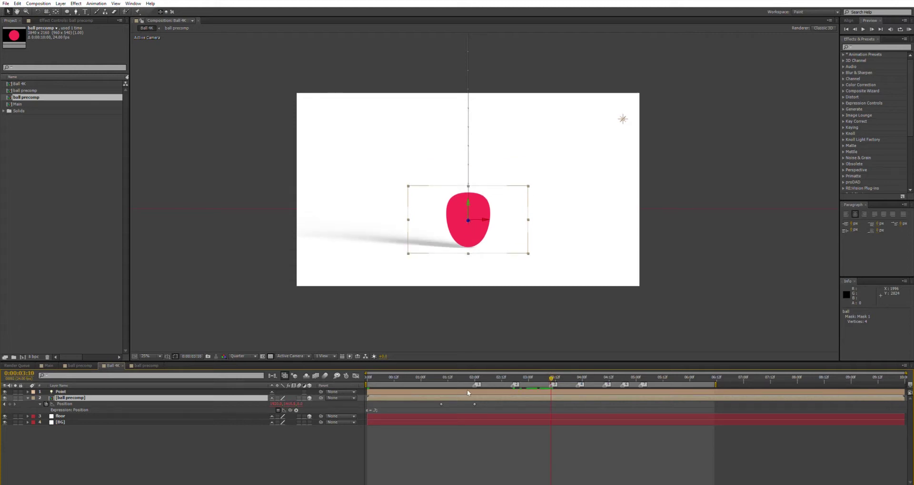
{"action": "left_click", "coordinate": [147, 359]}
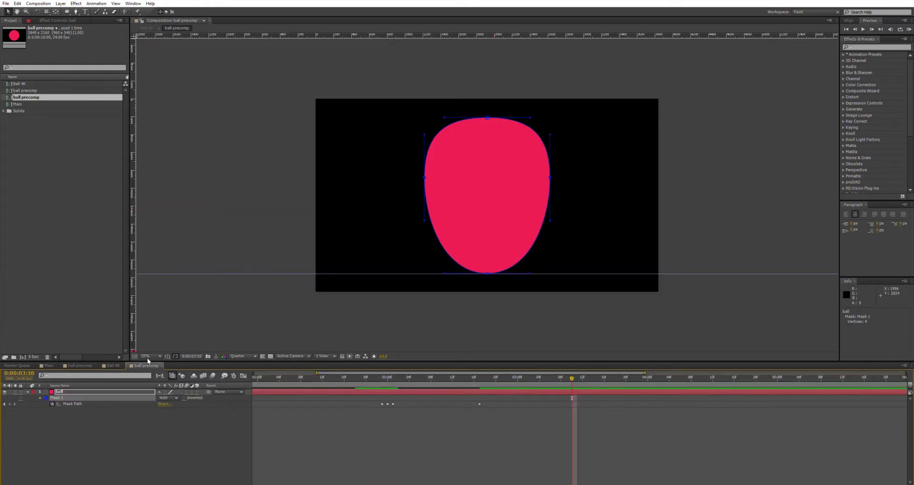
{"action": "left_click", "coordinate": [393, 404]}
{"action": "key", "text": "ctrl+v"}
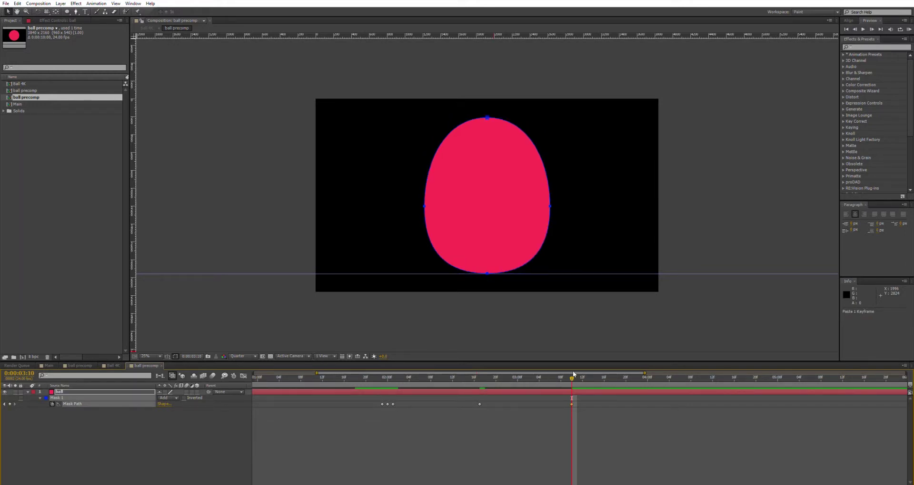
- Move the pasted egg keyframe to one frame before the second impact, and copy the 0:00:02:00 squash keyframe to 0:00:03:10
{"action": "left_click", "coordinate": [112, 365]}
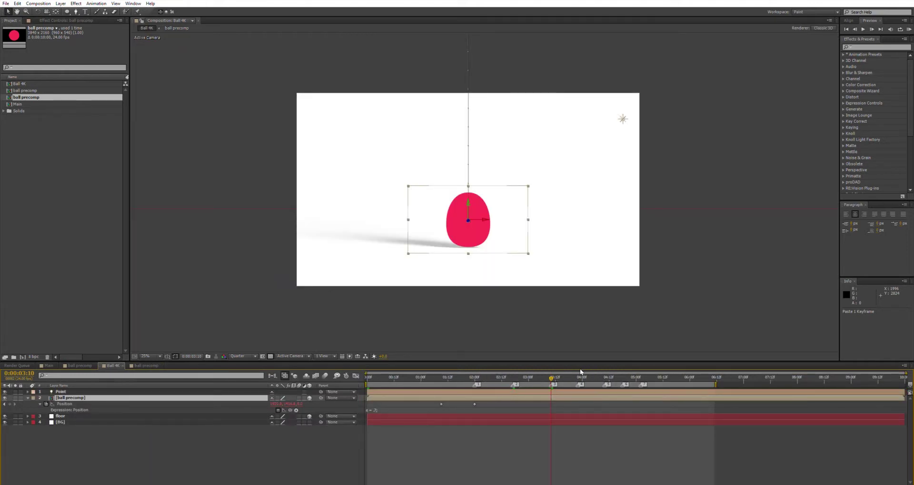
{"action": "left_click", "coordinate": [152, 364]}
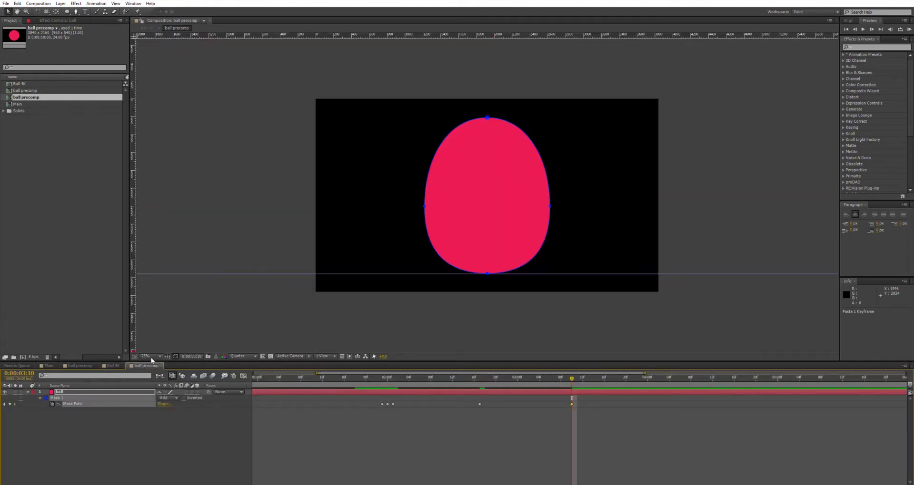
{"action": "left_click", "coordinate": [112, 366]}
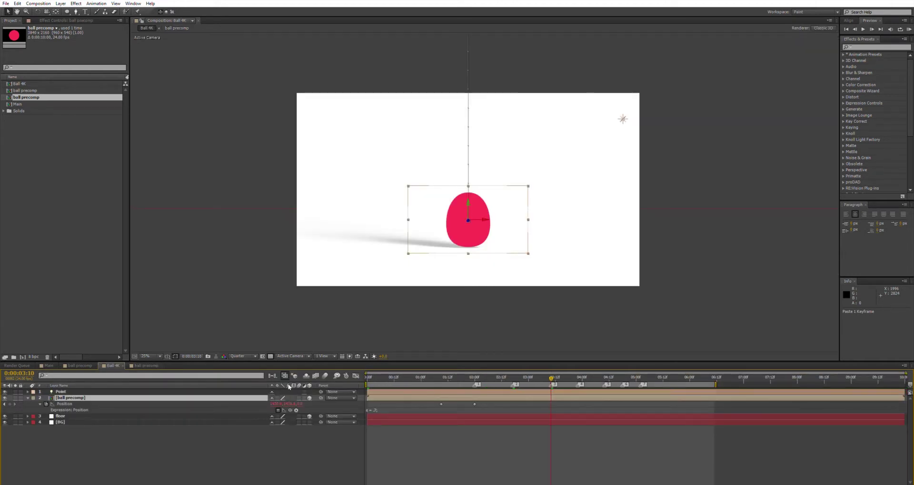
{"action": "left_click", "coordinate": [149, 365]}
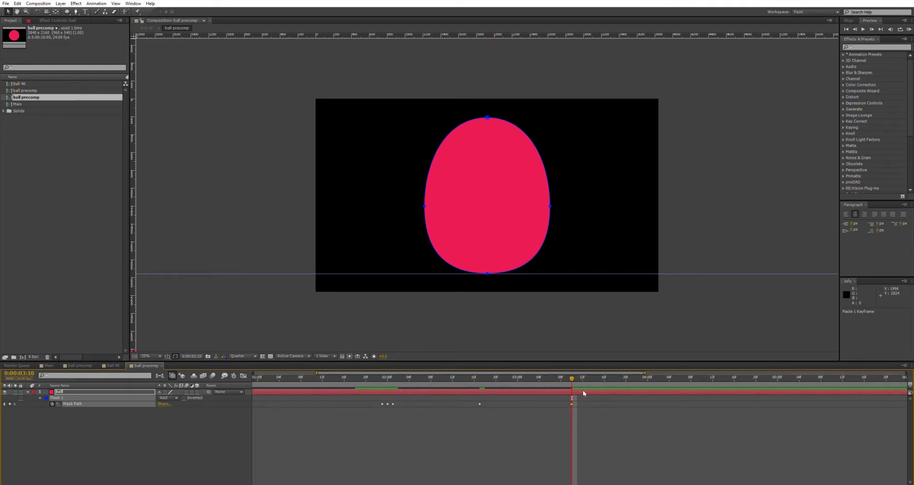
{"action": "left_click_drag", "start_coordinate": [571, 404], "coordinate": [569, 402]}
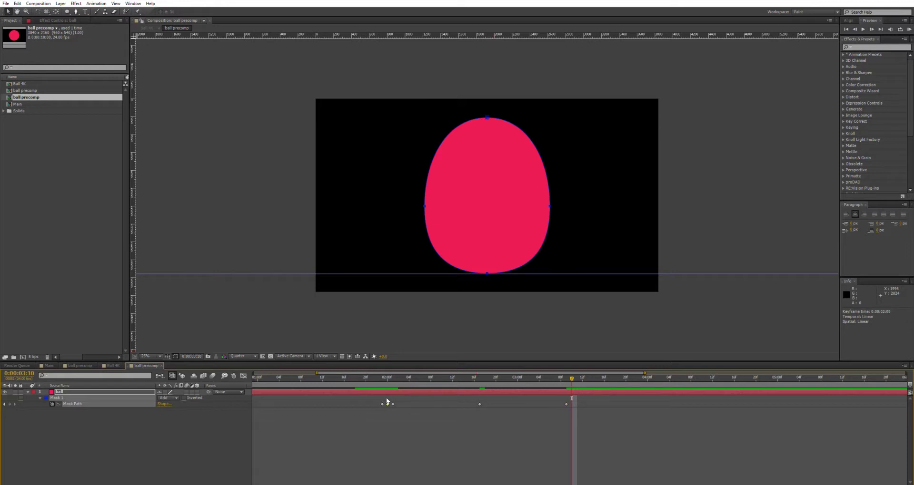
{"action": "key", "text": "ctrl+c"}
{"action": "key", "text": "ctrl+v"}
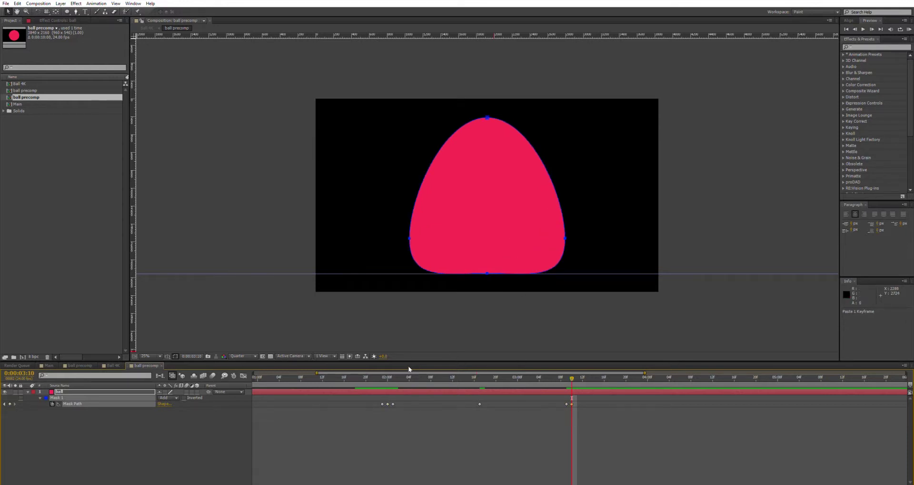
- At 0:00:02:00, lower the mask's top point about 450 px to squash the ball into a dome
{"action": "left_click", "coordinate": [388, 377]}
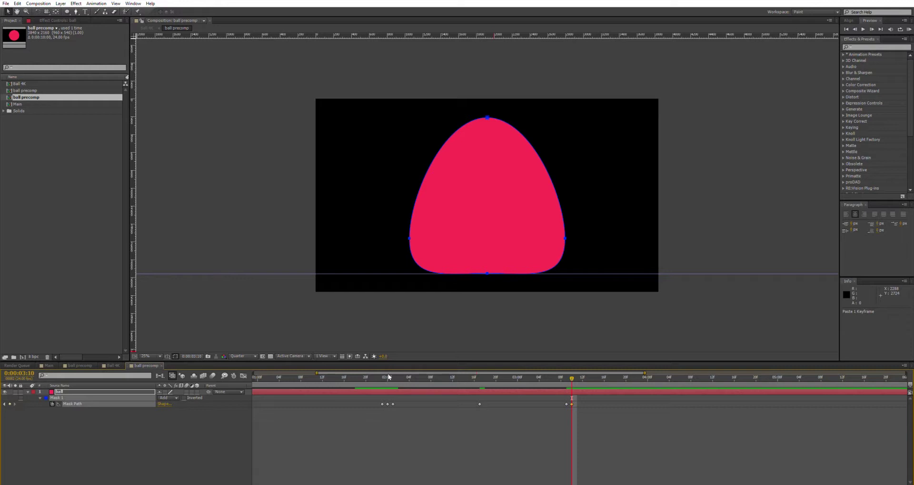
{"action": "left_click", "coordinate": [487, 114]}
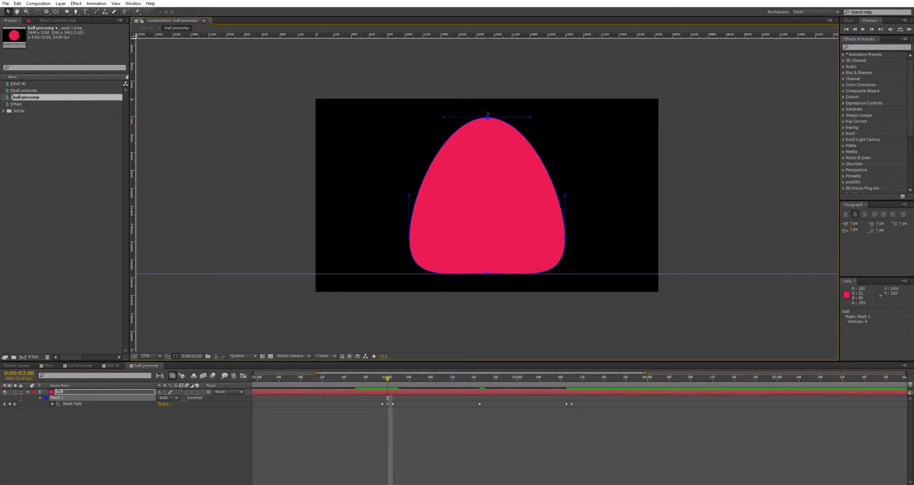
{"action": "left_click_drag", "start_coordinate": [488, 114], "coordinate": [485, 154]}
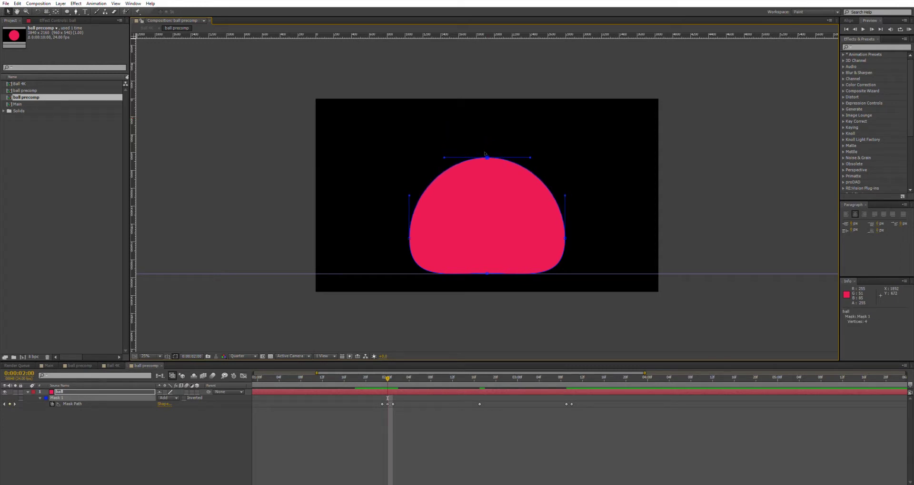
- At 0:00:02:00, widen the mask's two side points symmetrically to about 111% so the squashed dome spreads outward
{"action": "left_click", "coordinate": [410, 238]}
{"action": "left_click", "coordinate": [566, 238], "text": "shift"}
{"action": "mouse_move", "coordinate": [566, 238]}
{"action": "left_mouse_down"}
{"action": "mouse_move", "coordinate": [572, 233]}
{"action": "mouse_move", "coordinate": [565, 234]}
{"action": "left_mouse_up"}
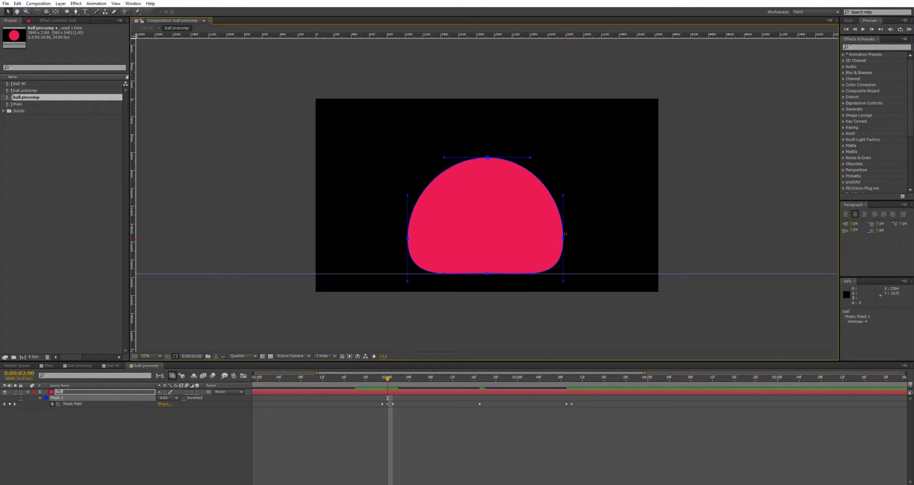
{"action": "key", "text": "ctrl+z"}
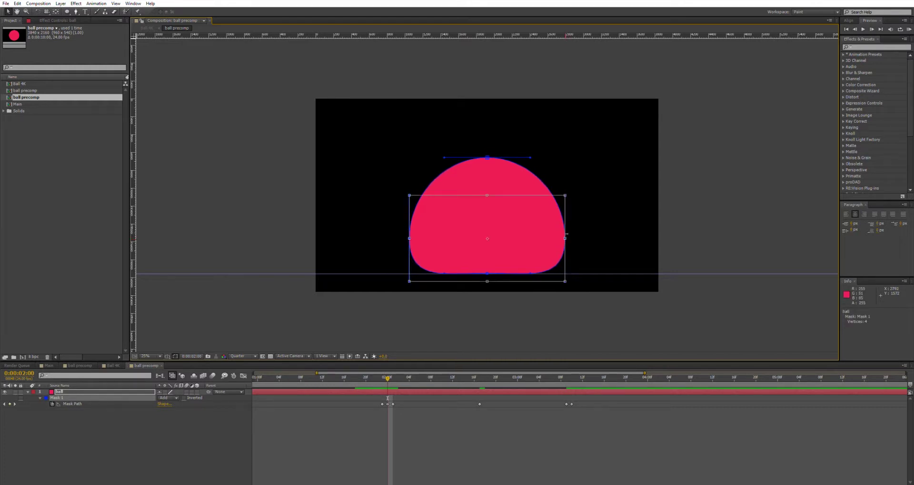
{"action": "left_click_drag", "start_coordinate": [566, 234], "coordinate": [574, 236]}
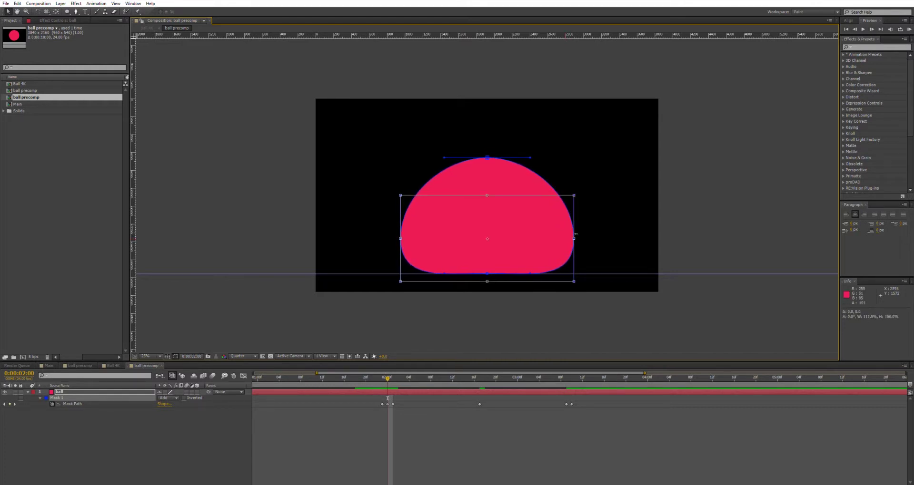
{"action": "left_click", "coordinate": [388, 403]}
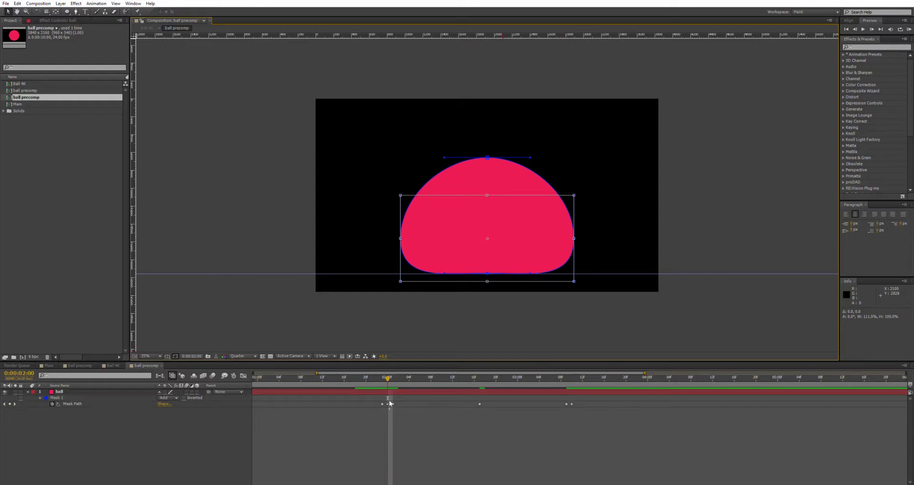
{"action": "left_click", "coordinate": [414, 402]}
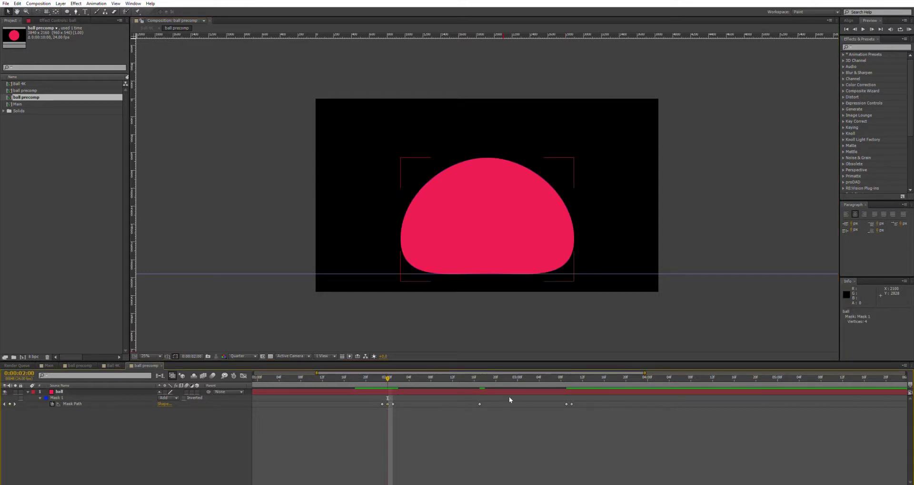
- Copy the 0:00:02:00 squash Mask Path keyframe onto the second impact at 0:00:03:10
{"action": "left_click", "coordinate": [388, 404]}
{"action": "key", "text": "ctrl+c"}
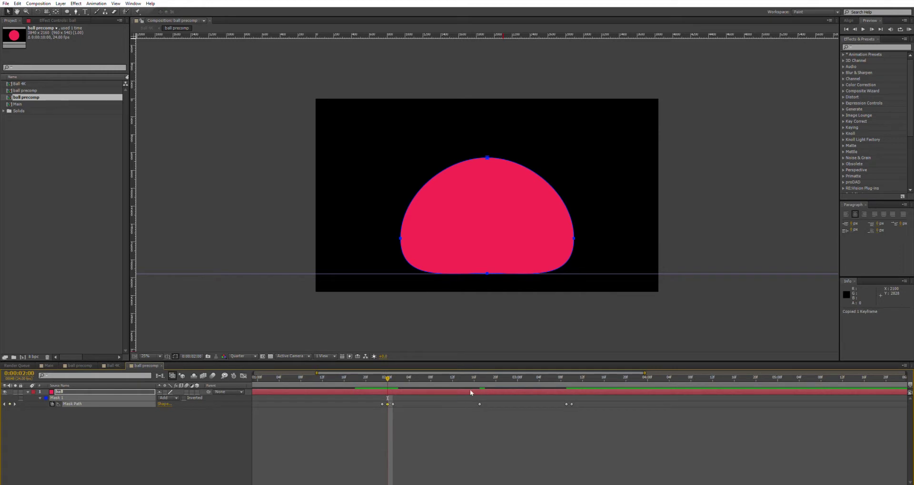
{"action": "left_click", "coordinate": [570, 378]}
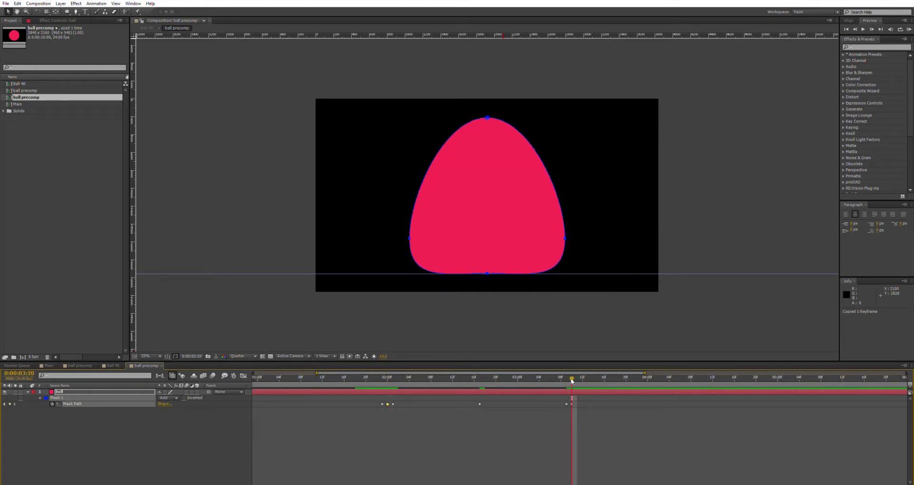
{"action": "key", "text": "ctrl+v"}
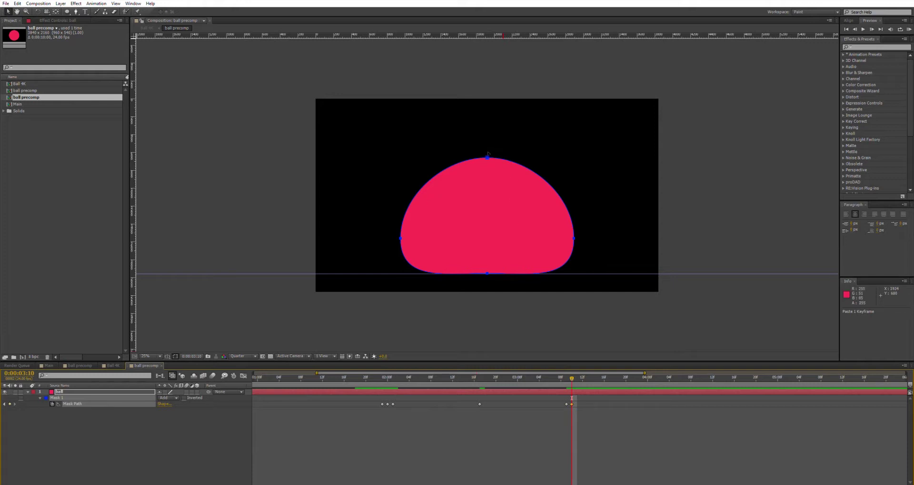
- At 0:00:03:10, soften the squash by raising the mask's top point about 160 px and narrowing its side points to about 90% width
{"action": "left_click", "coordinate": [488, 154]}
{"action": "left_click", "coordinate": [487, 161]}
{"action": "left_click", "coordinate": [487, 158]}
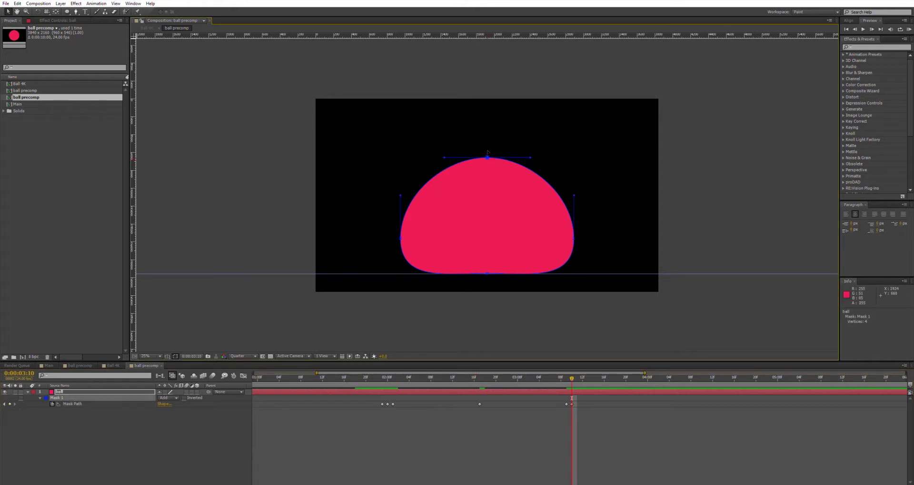
{"action": "left_click_drag", "start_coordinate": [486, 158], "coordinate": [487, 143]}
{"action": "left_click", "coordinate": [574, 235]}
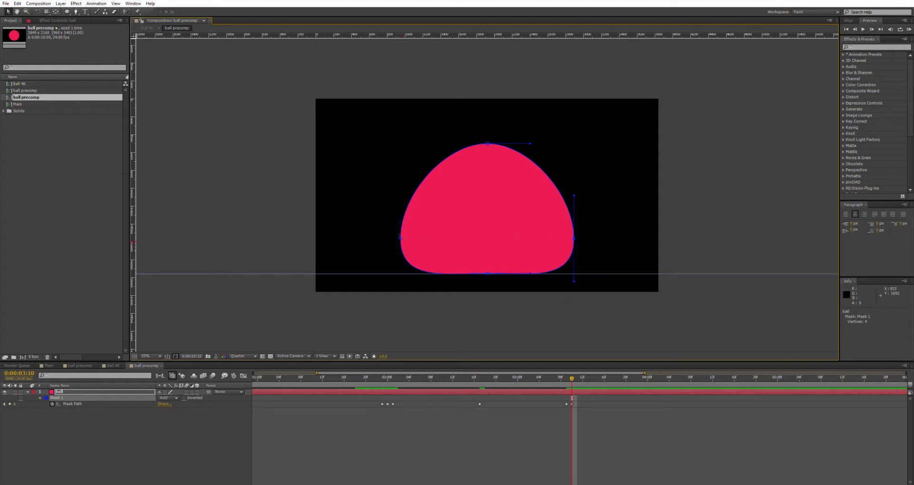
{"action": "left_click", "coordinate": [400, 235], "text": "shift"}
{"action": "key", "text": "ctrl+t"}
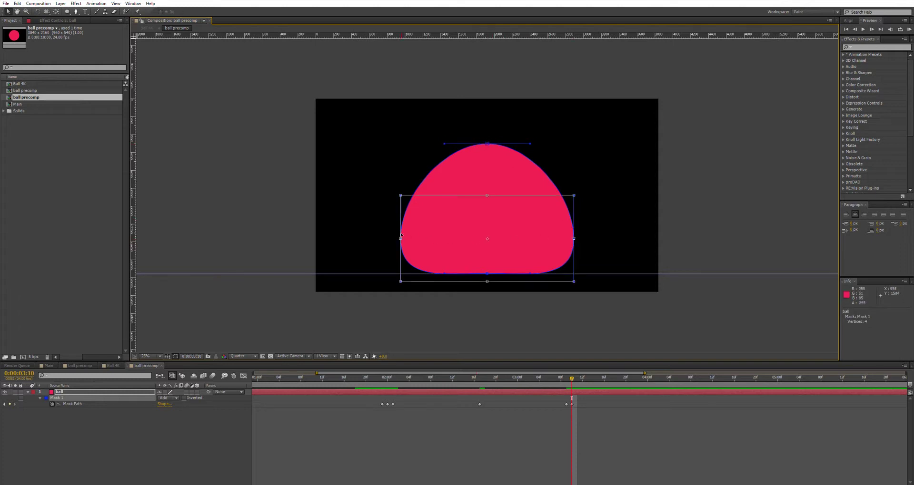
{"action": "left_click_drag", "start_coordinate": [402, 236], "coordinate": [409, 236]}
- Copy the egg-shaped Mask Path keyframe from one frame before the second impact to 0:00:03:11
{"action": "left_click_drag", "start_coordinate": [568, 372], "coordinate": [574, 398]}
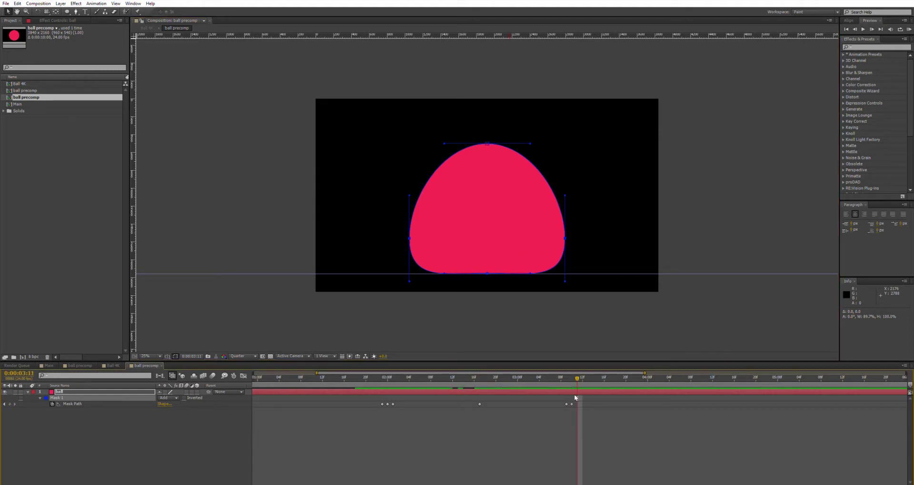
{"action": "left_click", "coordinate": [566, 404]}
{"action": "key", "text": "ctrl+c"}
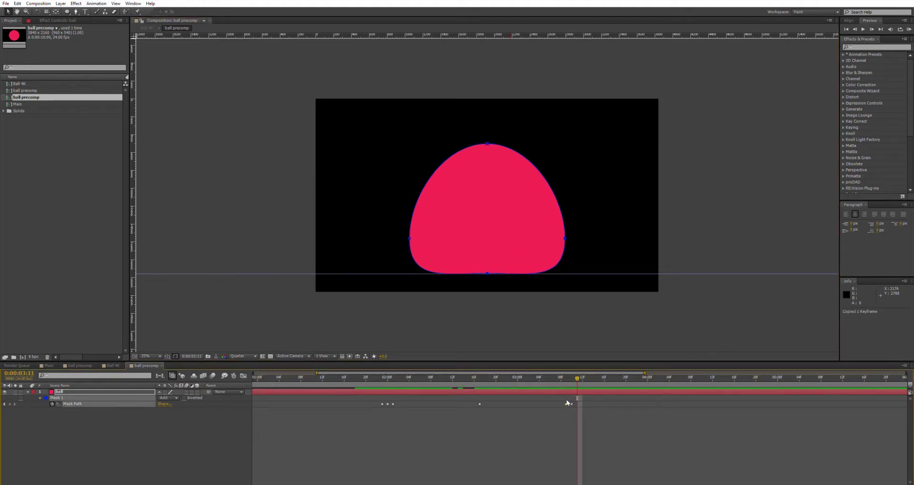
{"action": "key", "text": "ctrl+v"}
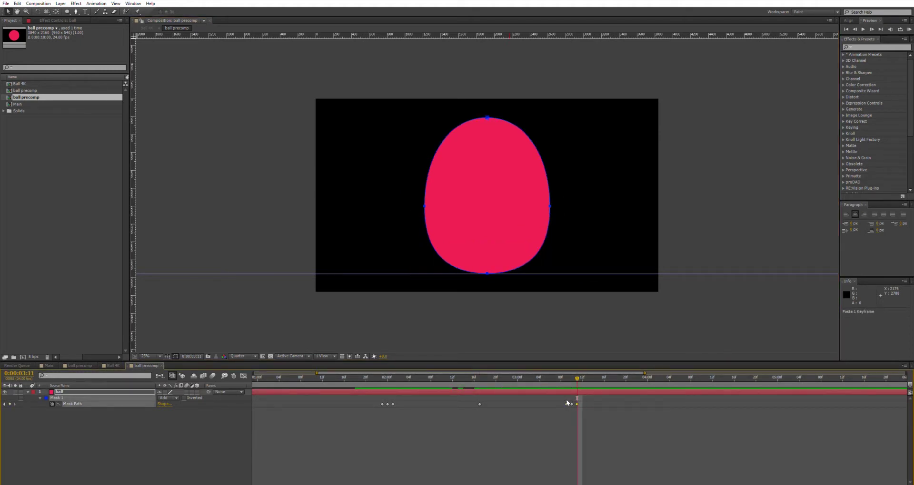
- Find the next bounce peak at 0:00:03:22 in Ball 4K, and paste the inverted-egg keyframe from 0:00:02:17 there in the ball precomp
{"action": "left_click", "coordinate": [112, 365]}
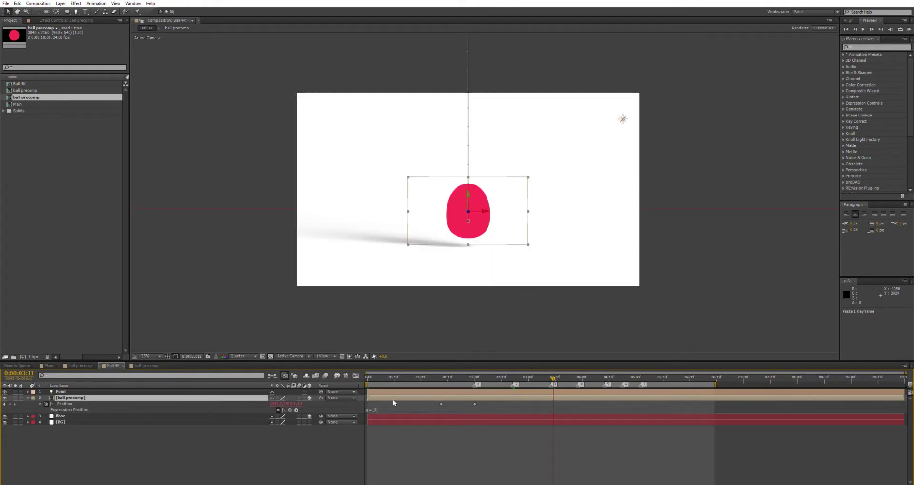
{"action": "left_click_drag", "start_coordinate": [555, 375], "coordinate": [578, 376]}
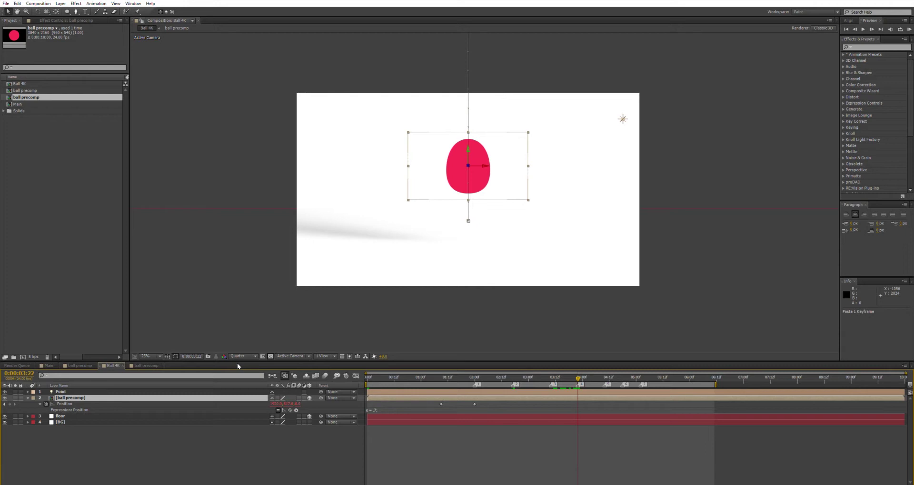
{"action": "left_click", "coordinate": [145, 360]}
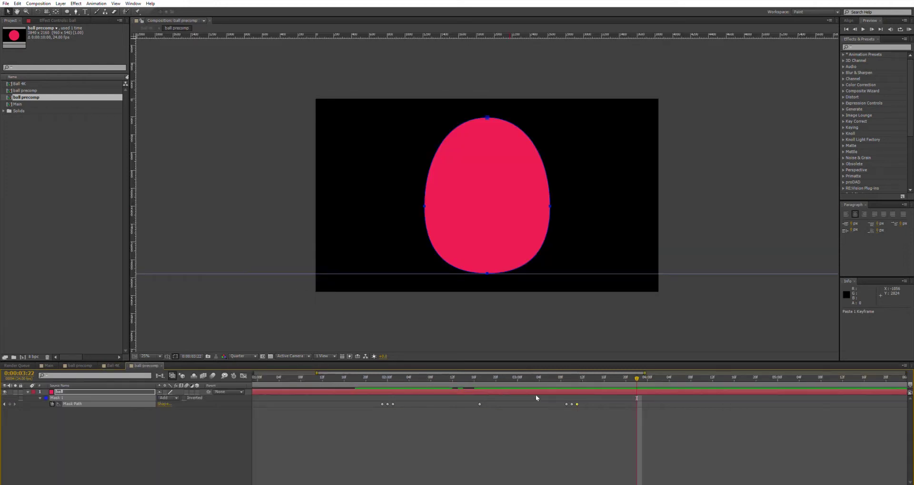
{"action": "left_click", "coordinate": [479, 404]}
{"action": "key", "text": "ctrl+x"}
{"action": "key", "text": "ctrl+v"}
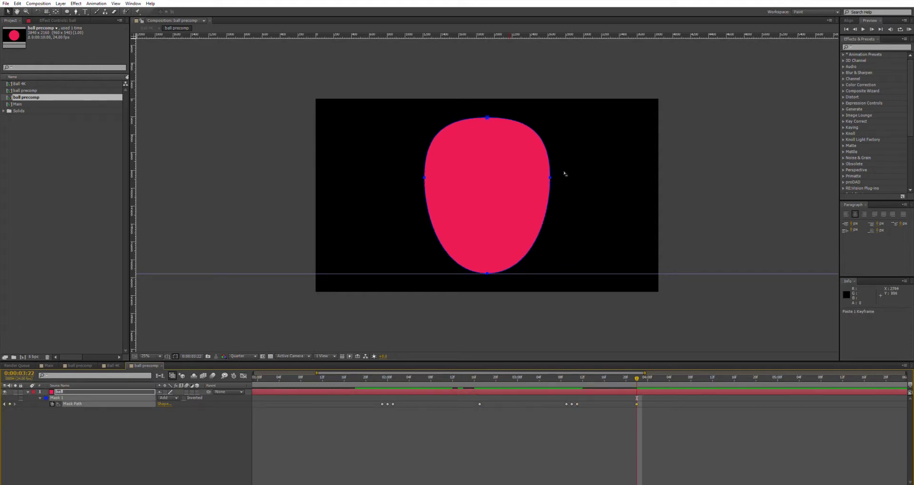
- At 0:00:03:22, lower the mask's two side points about 160 px to make the inverted egg less pronounced
{"action": "left_click", "coordinate": [555, 173]}
{"action": "left_click", "coordinate": [550, 175]}
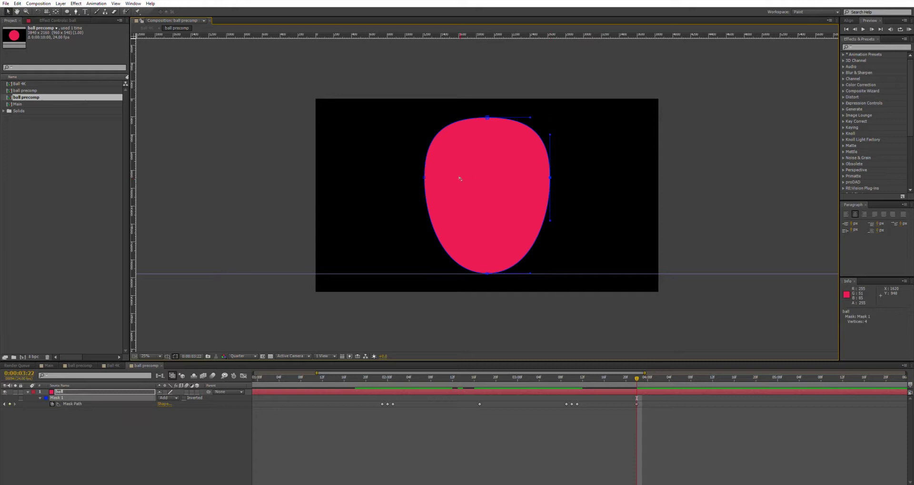
{"action": "left_click", "coordinate": [425, 175], "text": "shift"}
{"action": "key", "text": "shift+Down"}
{"action": "key", "text": "shift+Down"}
{"action": "key", "text": "shift+Down"}
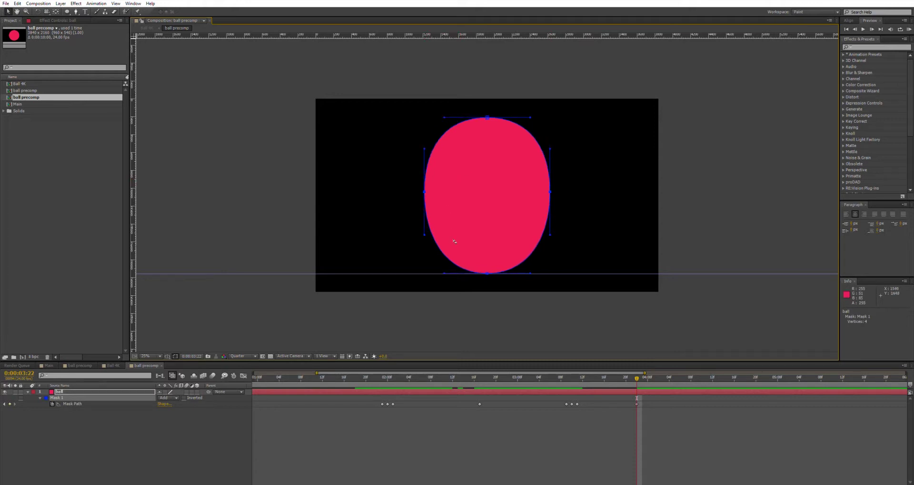
- Find the third impact at 0:00:04:10 in Ball 4K, and paste the egg-shaped keyframe one frame earlier, at 0:00:04:09, in the ball precomp
{"action": "left_click", "coordinate": [112, 365]}
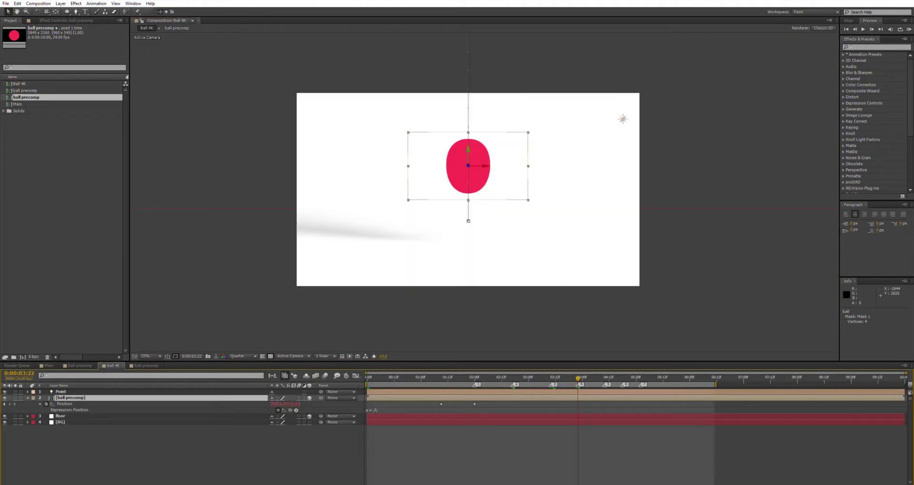
{"action": "left_click_drag", "start_coordinate": [582, 375], "coordinate": [606, 377]}
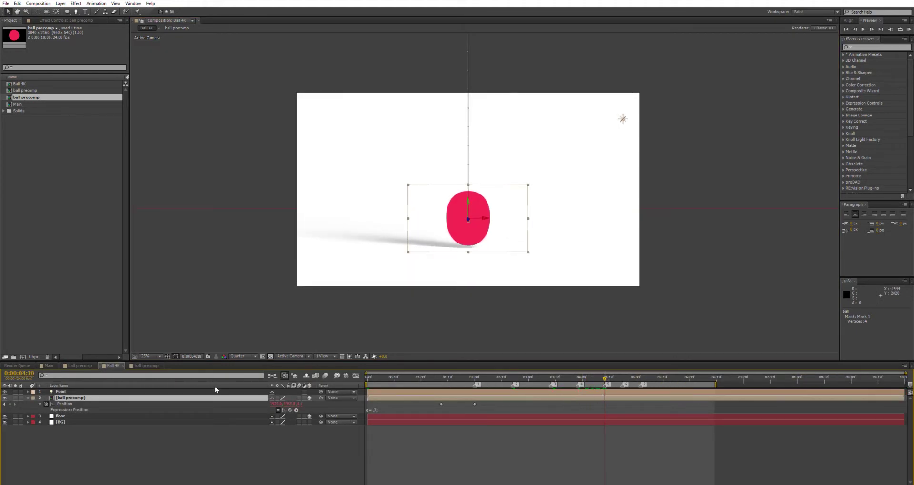
{"action": "left_click", "coordinate": [144, 364]}
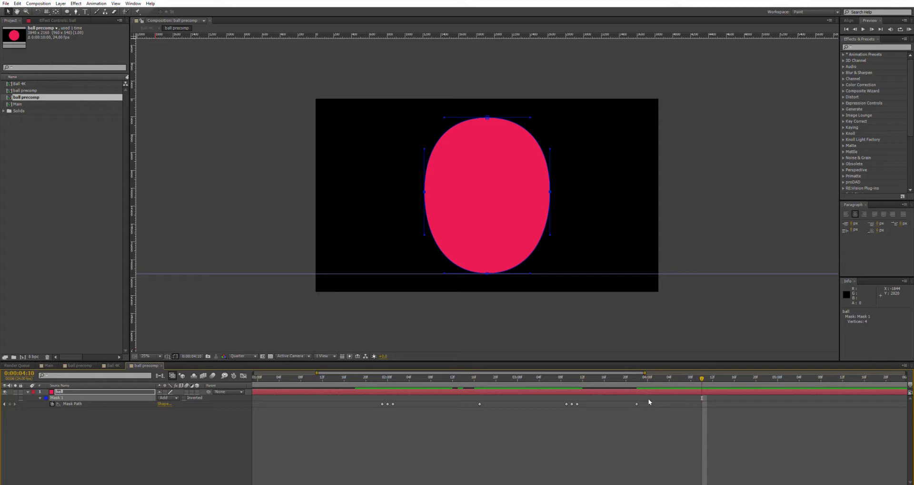
{"action": "left_click", "coordinate": [566, 404]}
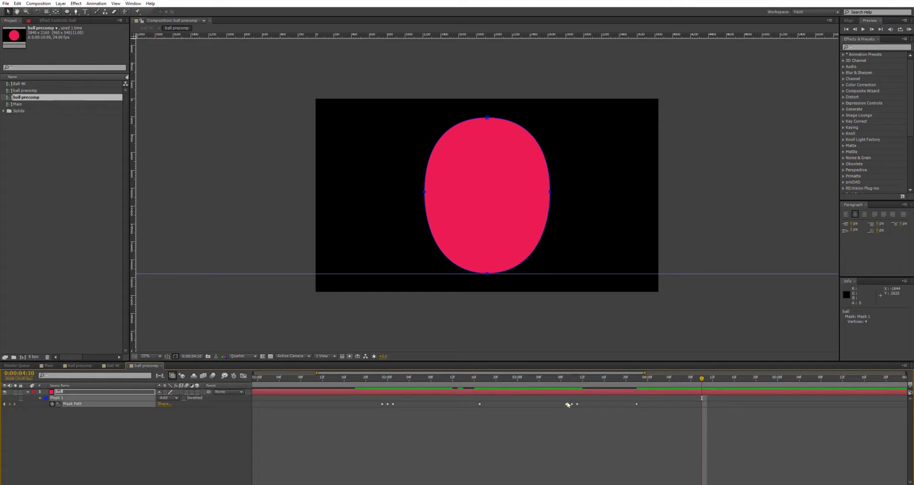
{"action": "key", "text": "ctrl+c"}
{"action": "key", "text": "Page_Up"}
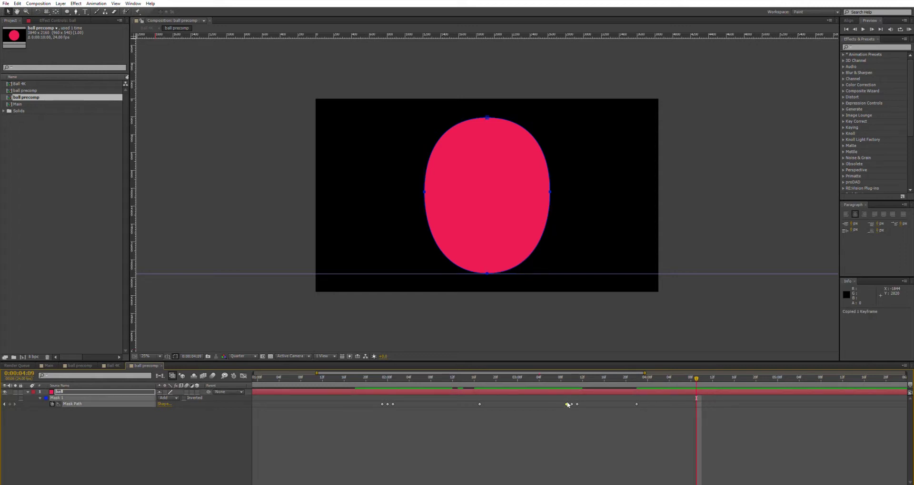
{"action": "key", "text": "ctrl+v"}
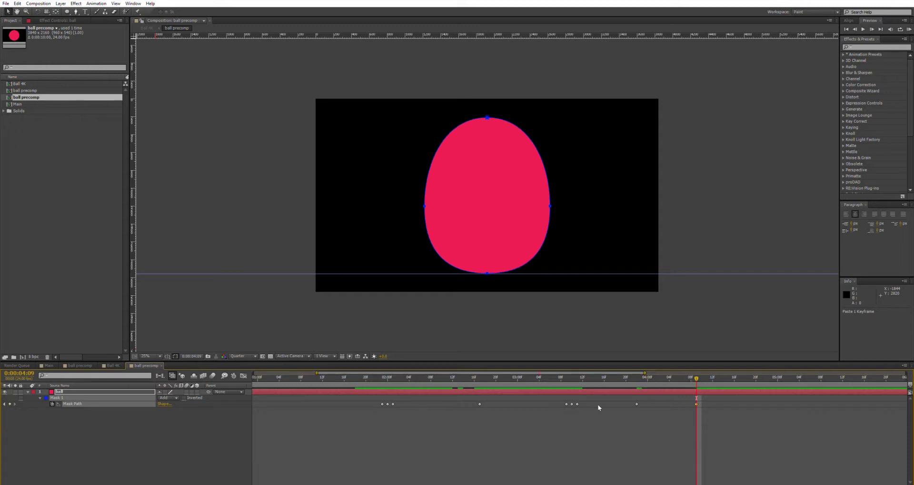
- Copy the 0:00:03:10 squash Mask Path keyframe to the third impact at 0:00:04:10
{"action": "key", "text": "Page_Down"}
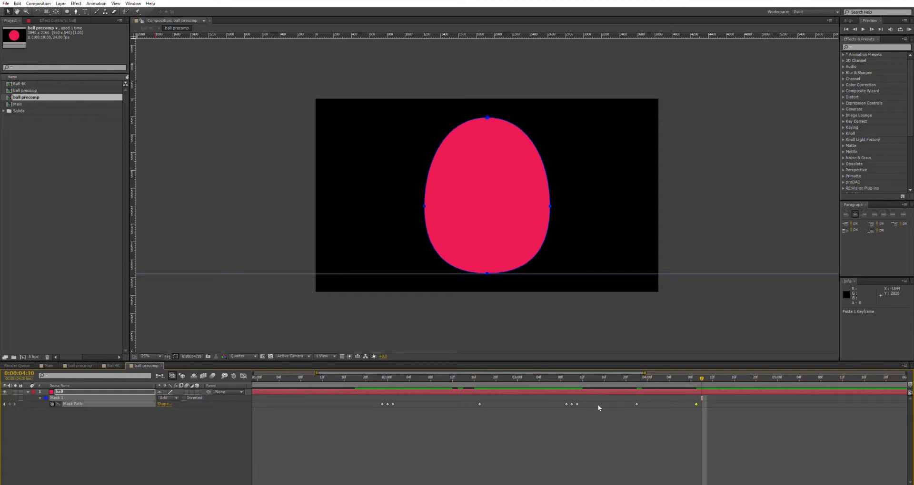
{"action": "left_click", "coordinate": [571, 400]}
{"action": "key", "text": "ctrl+c"}
{"action": "key", "text": "ctrl+v"}
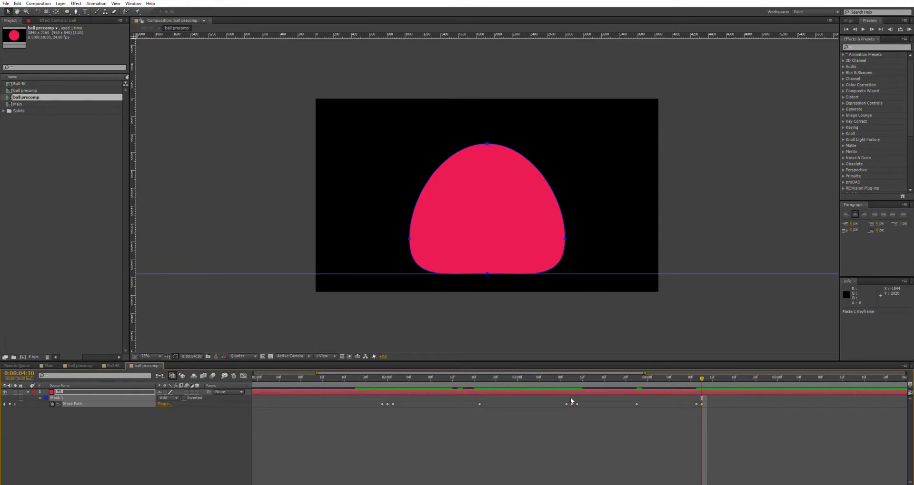
- At 0:00:04:10, narrow the mask's side points to about 72% width and raise them 120 px for a weaker squash
{"action": "left_click", "coordinate": [565, 237]}
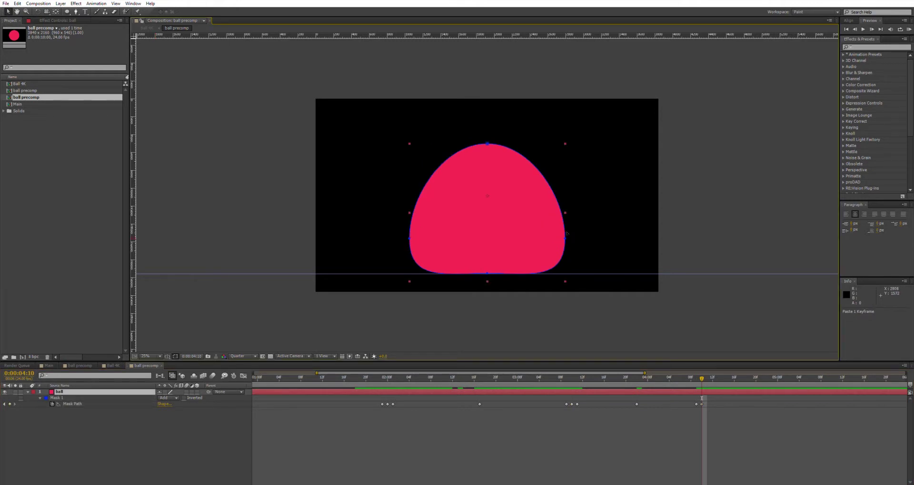
{"action": "left_click", "coordinate": [409, 237], "text": "shift"}
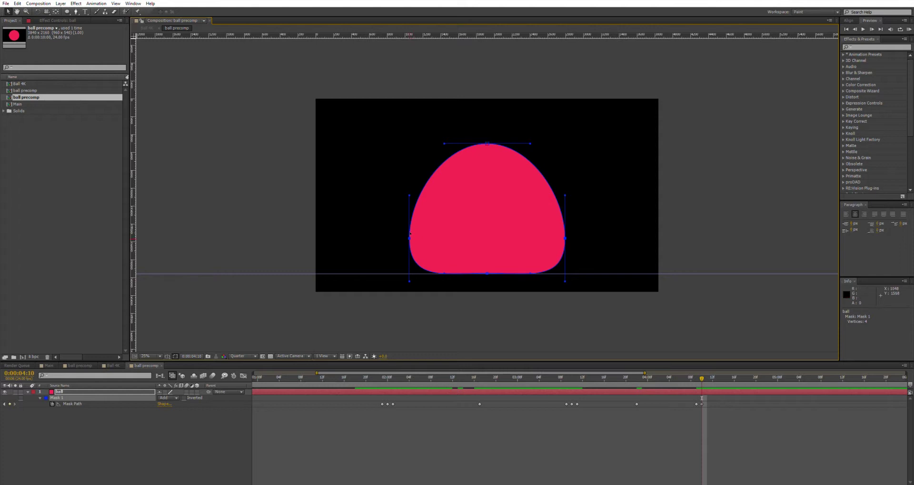
{"action": "key", "text": "ctrl+t"}
{"action": "left_click_drag", "start_coordinate": [411, 233], "coordinate": [431, 233]}
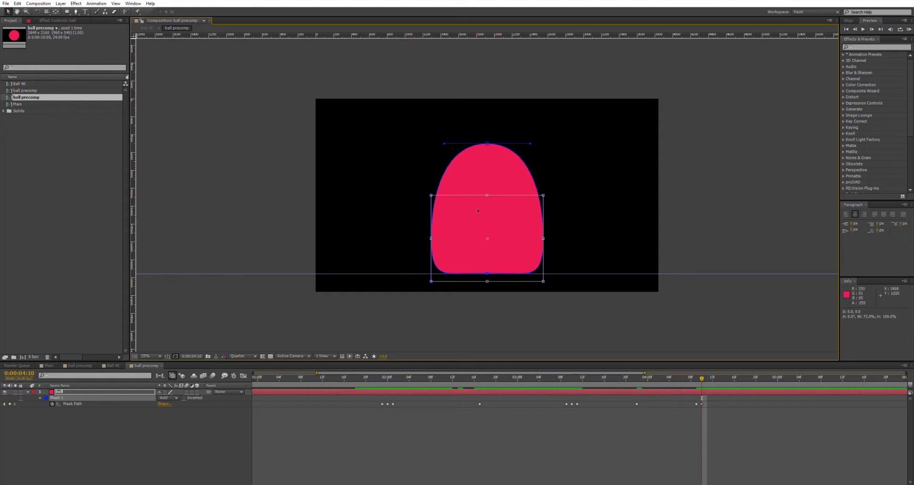
{"action": "key", "text": "shift+Up"}
{"action": "key", "text": "shift+Up"}
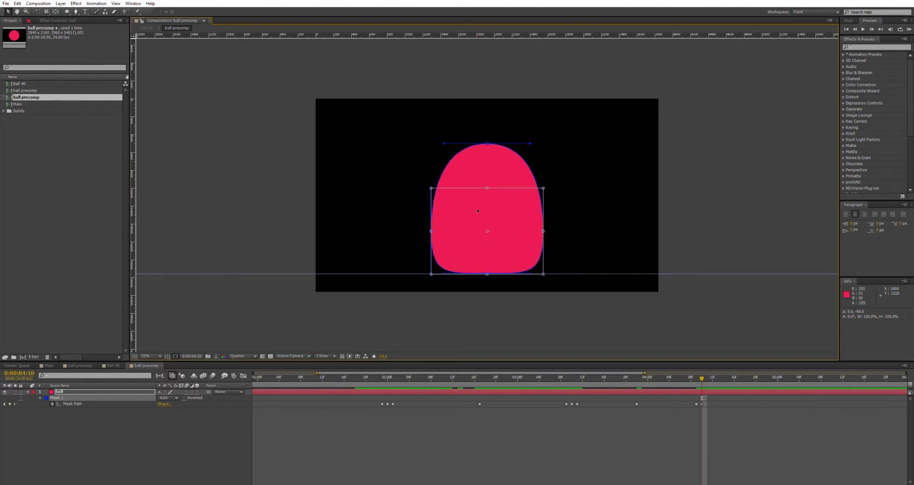
{"action": "key", "text": "shift+Up"}
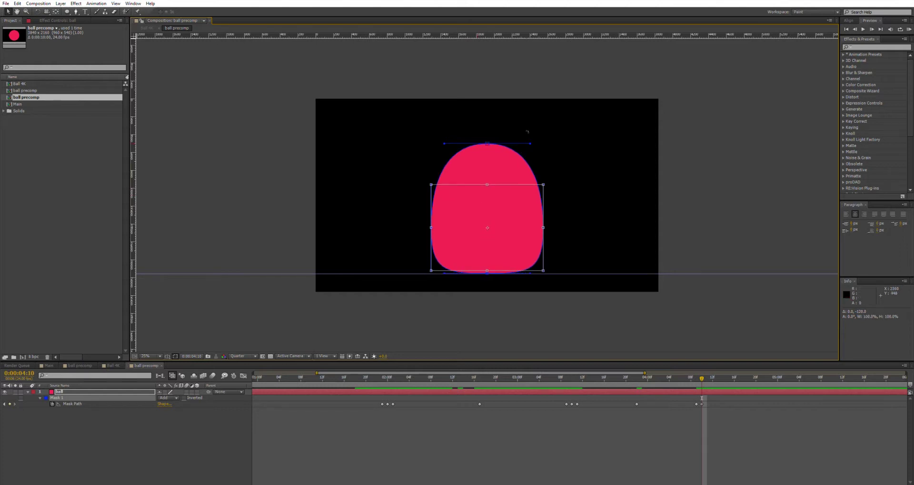
{"action": "key", "text": "Return"}
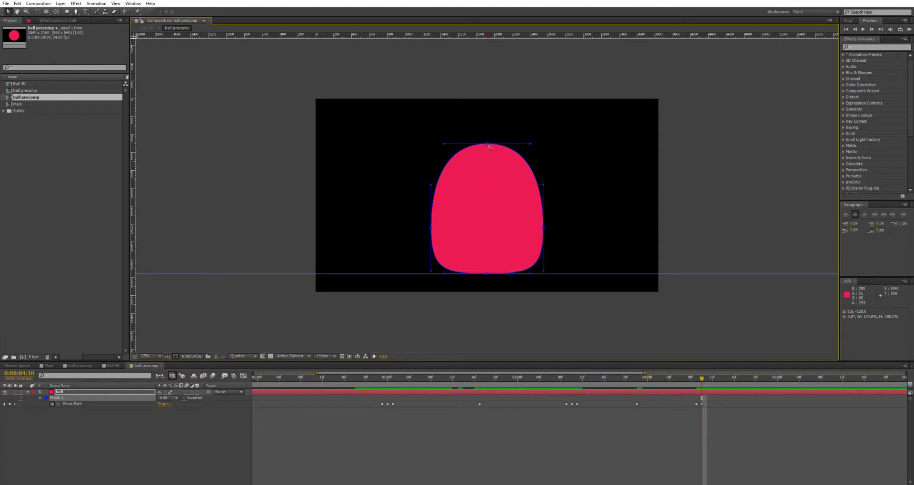
{"action": "double_click", "coordinate": [488, 145]}
{"action": "key", "text": "Return"}
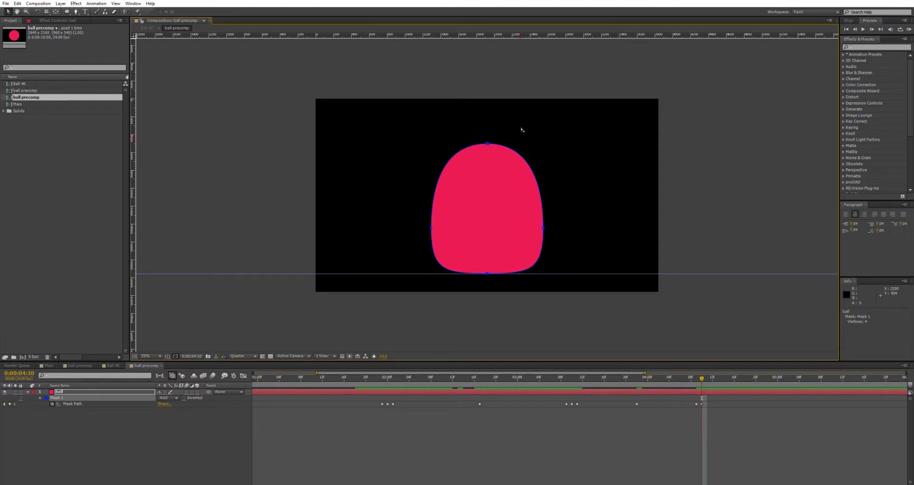
- At 0:00:04:10, raise the mask's top point about 120 px to make the squash shape taller
{"action": "double_click", "coordinate": [488, 139]}
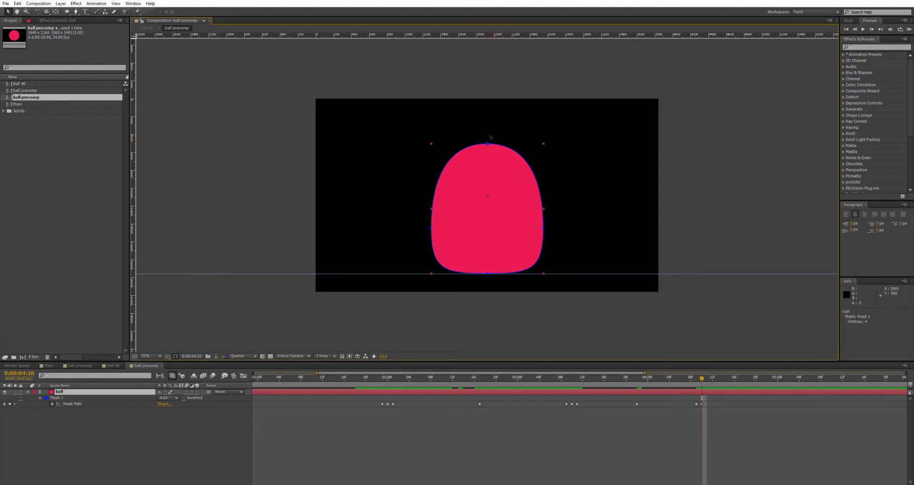
{"action": "left_click_drag", "start_coordinate": [488, 139], "coordinate": [488, 128]}
{"action": "key", "text": "Return"}
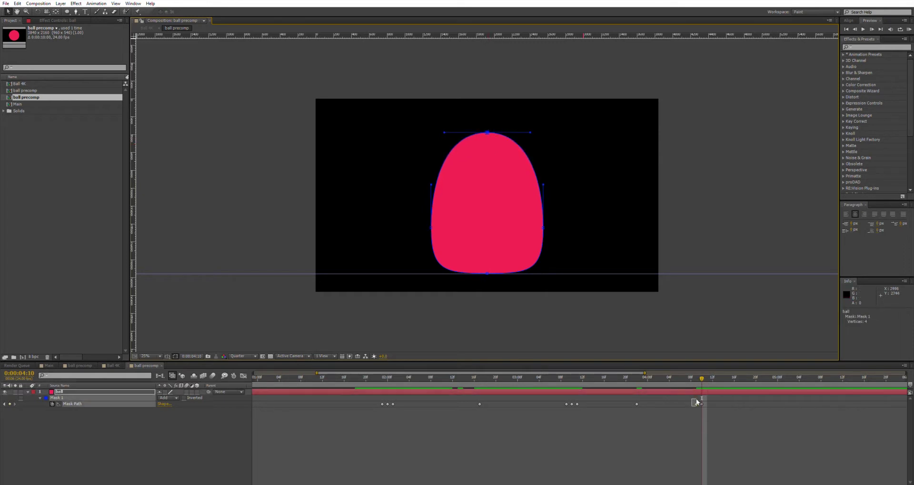
- Copy the egg-shaped Mask Path keyframe from 0:00:04:09 to 0:00:04:11, one frame after the third impact
{"action": "left_click", "coordinate": [696, 403]}
{"action": "key", "text": "ctrl+c"}
{"action": "key", "text": "Page_Down"}
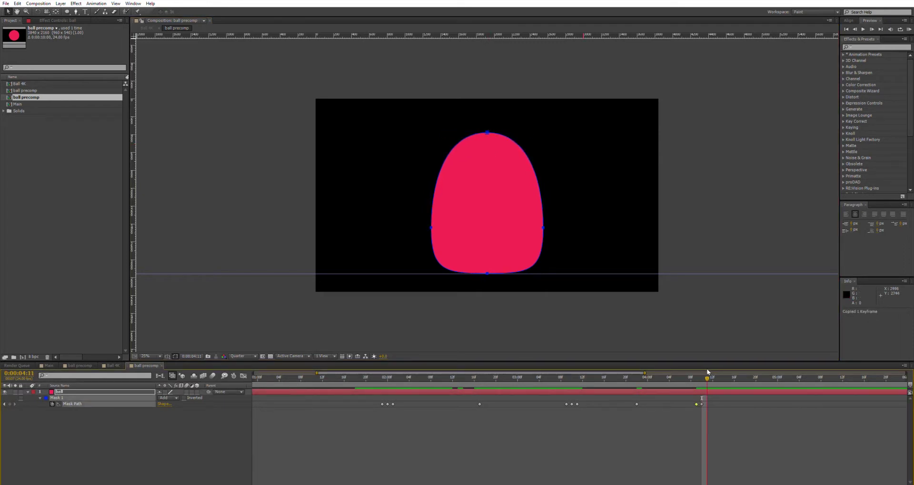
{"action": "key", "text": "ctrl+v"}
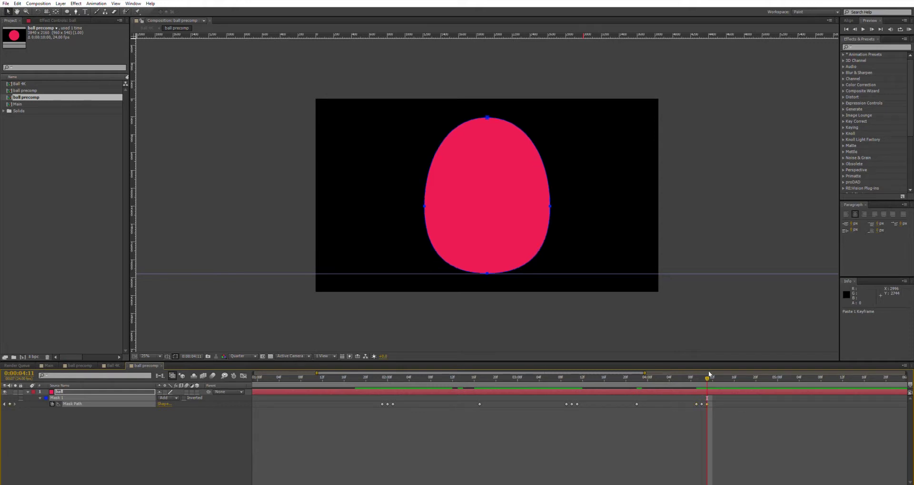
- Replace the third-impact squash at 0:00:04:10 with a copy of the 0:00:04:09 egg-shaped Mask Path keyframe
{"action": "mouse_move", "coordinate": [708, 376]}
{"action": "left_mouse_down"}
{"action": "mouse_move", "coordinate": [696, 376]}
{"action": "mouse_move", "coordinate": [704, 379]}
{"action": "left_mouse_up"}
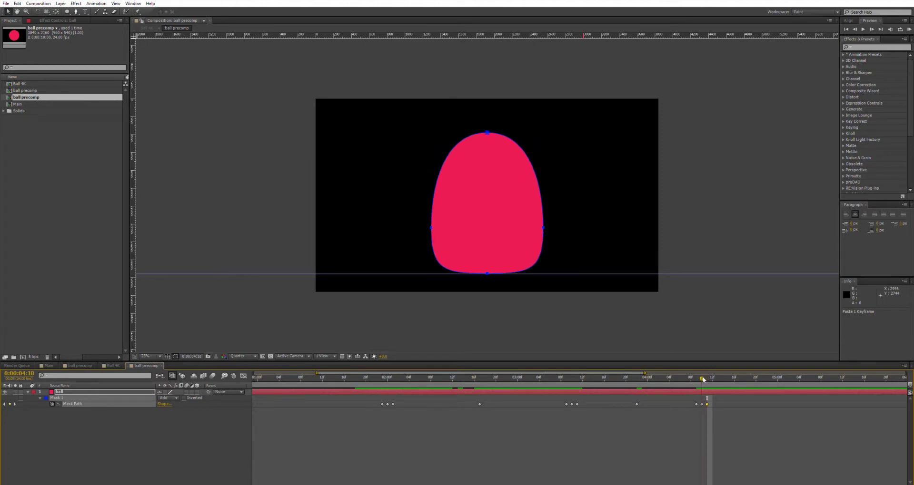
{"action": "double_click", "coordinate": [547, 224]}
{"action": "key", "text": "Return"}
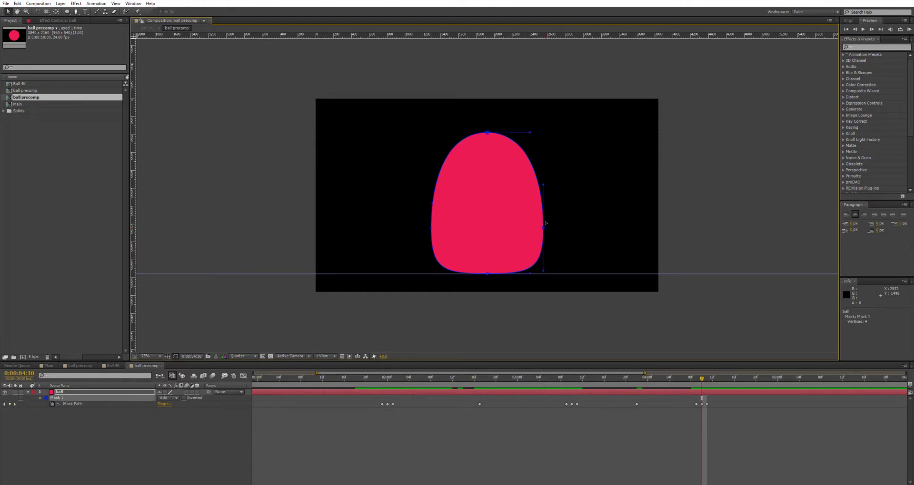
{"action": "left_click", "coordinate": [697, 404]}
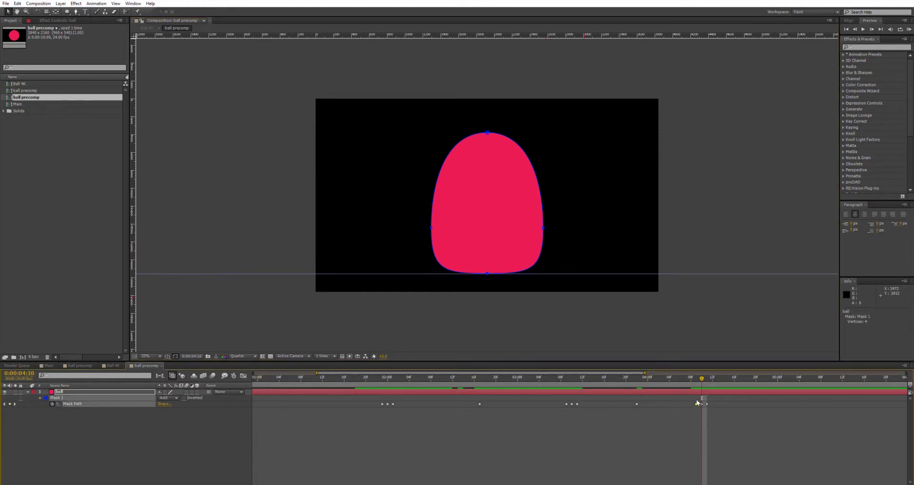
{"action": "key", "text": "ctrl+c"}
{"action": "key", "text": "ctrl+v"}
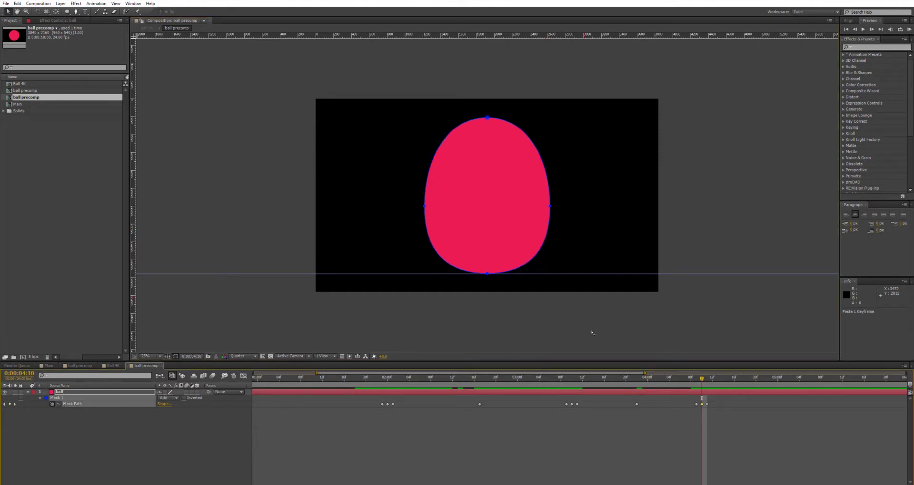
- At 0:00:04:10, spread the mask's two side points symmetrically by about 60 px each to widen the egg slightly
{"action": "left_click", "coordinate": [550, 205]}
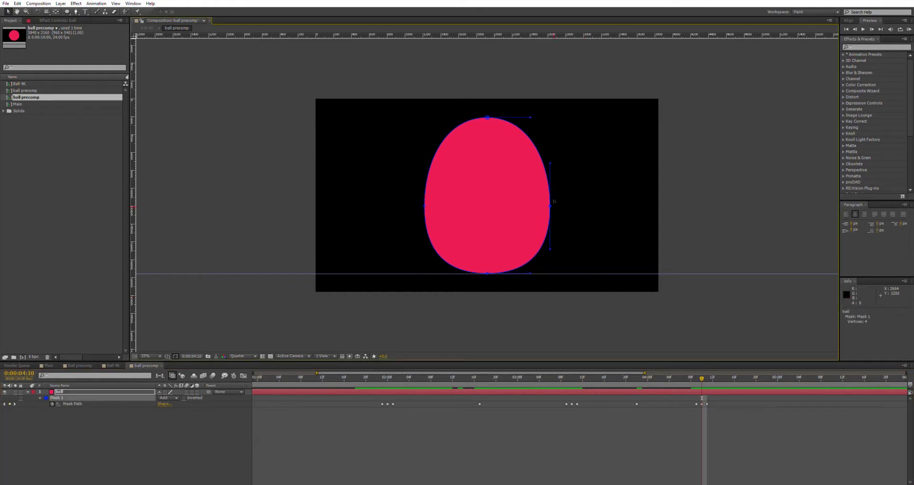
{"action": "left_click", "coordinate": [425, 201], "text": "shift"}
{"action": "key", "text": "ctrl+t"}
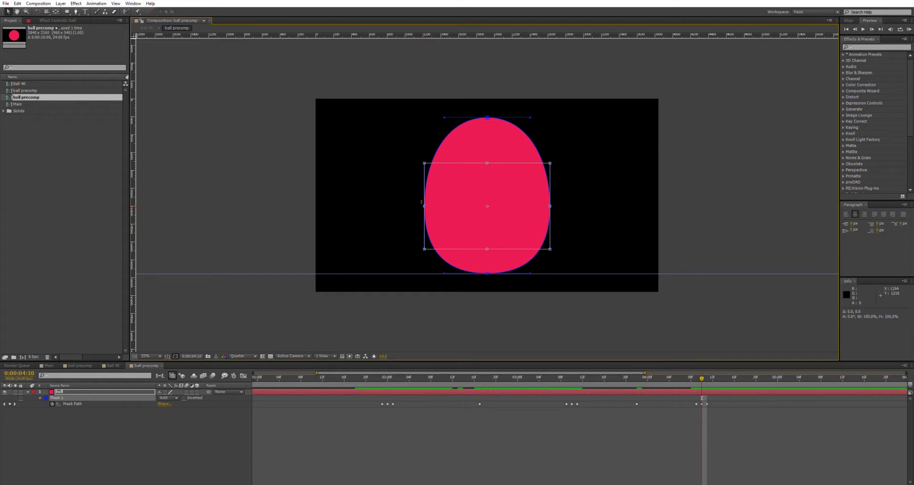
{"action": "left_click_drag", "start_coordinate": [421, 203], "coordinate": [416, 203]}
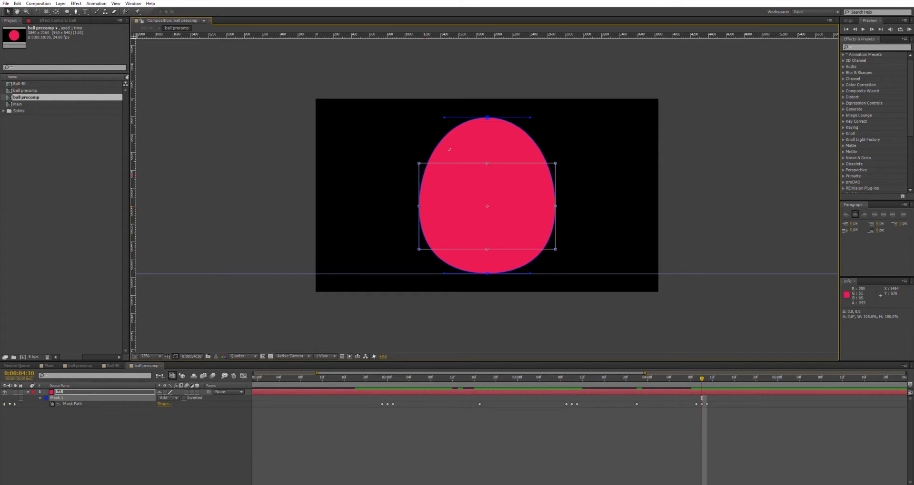
{"action": "key", "text": "Return"}
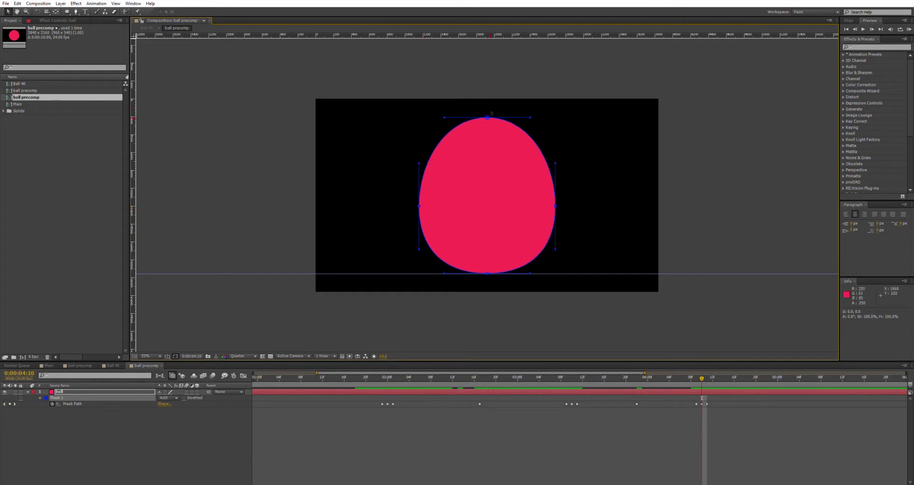
- At 0:00:04:10, lower the mask's top point about 60 px for a subtle squash
{"action": "left_click", "coordinate": [492, 113]}
{"action": "left_click", "coordinate": [487, 117]}
{"action": "key", "text": "Down"}
{"action": "key", "text": "Down"}
{"action": "key", "text": "Down"}
{"action": "key", "text": "Down"}
{"action": "key", "text": "Down"}
{"action": "key", "text": "Down"}
{"action": "key", "text": "Down"}
{"action": "key", "text": "Down"}
{"action": "key", "text": "Down"}
{"action": "key", "text": "Down"}
{"action": "key", "text": "Down"}
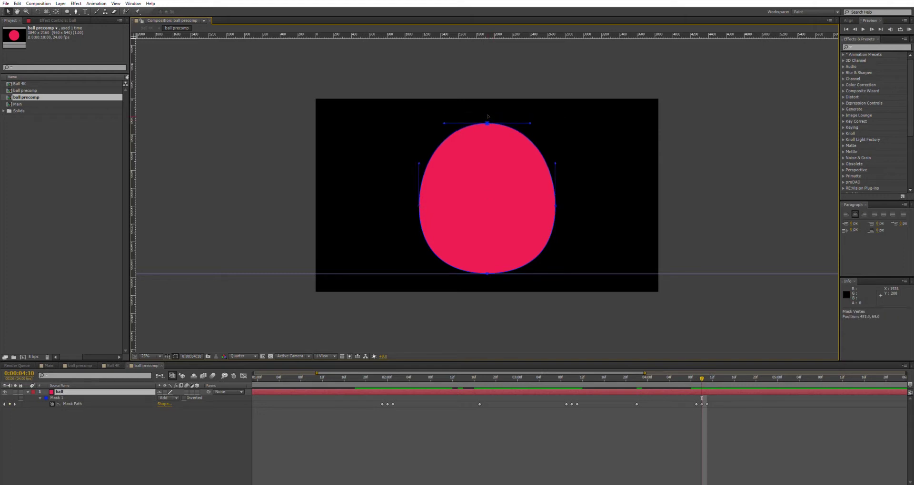
- Check the deformation around the third impact, and scrub Ball 4K back to the bounce peak at 0:00:02:17
{"action": "left_click", "coordinate": [706, 377]}
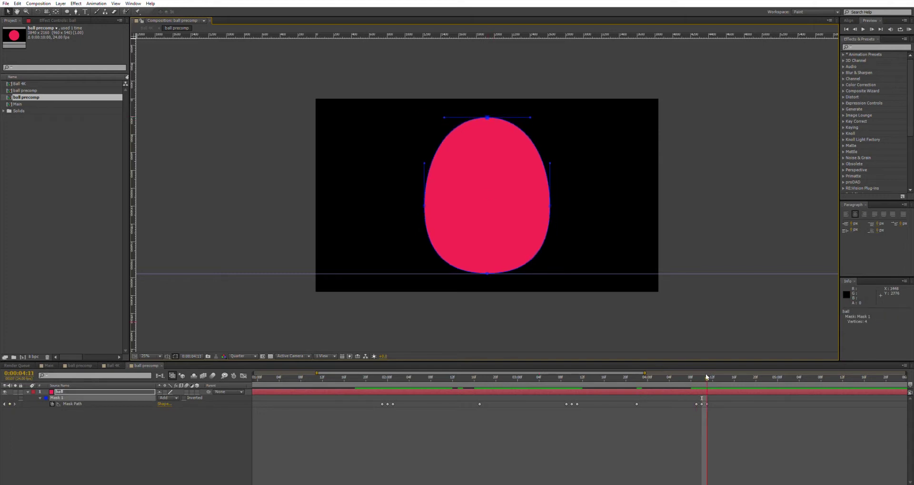
{"action": "left_click_drag", "start_coordinate": [704, 377], "coordinate": [726, 378]}
{"action": "left_click", "coordinate": [111, 363]}
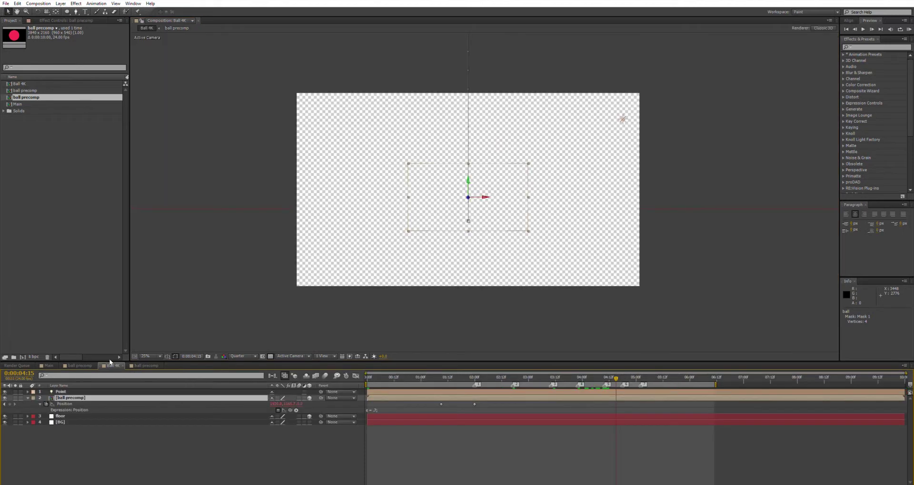
{"action": "left_click_drag", "start_coordinate": [624, 375], "coordinate": [512, 389]}
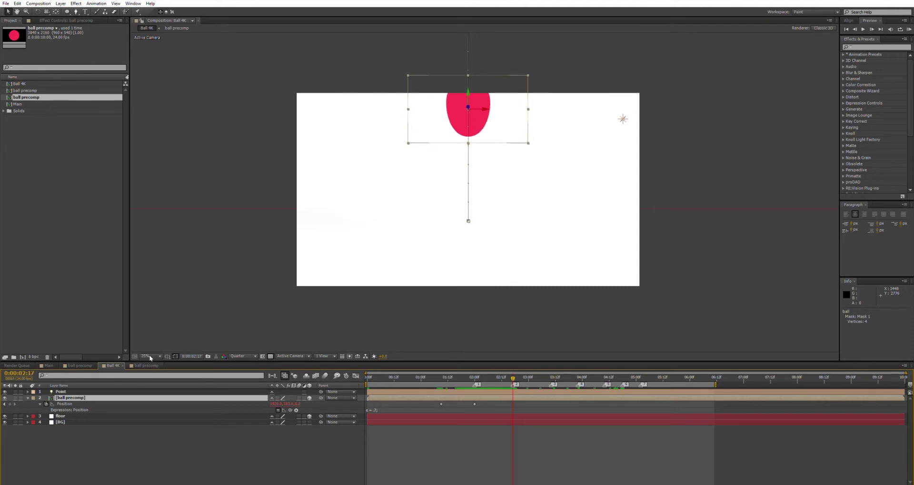
- In the ball precomp, show the start of the timeline and copy the first, round Mask Path keyframe
{"action": "left_click", "coordinate": [145, 365]}
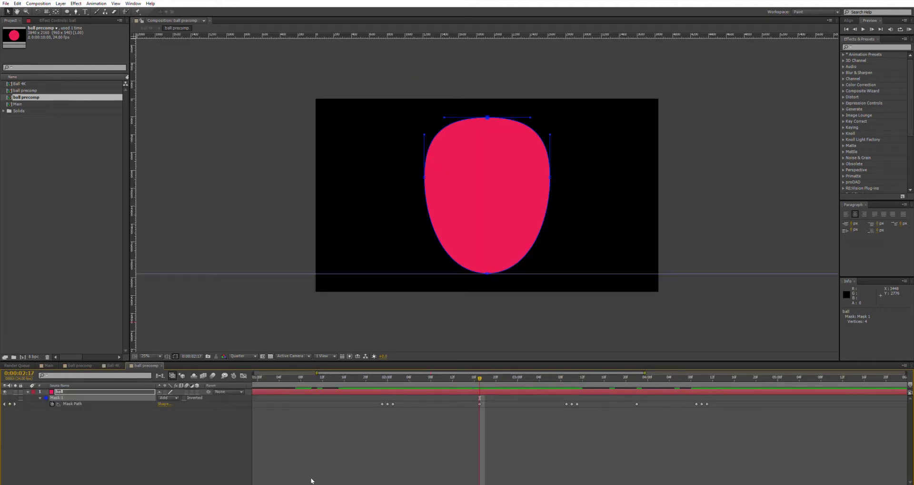
{"action": "left_click_drag", "start_coordinate": [272, 481], "coordinate": [266, 482]}
{"action": "left_click_drag", "start_coordinate": [254, 399], "coordinate": [256, 399]}
{"action": "left_click", "coordinate": [253, 402]}
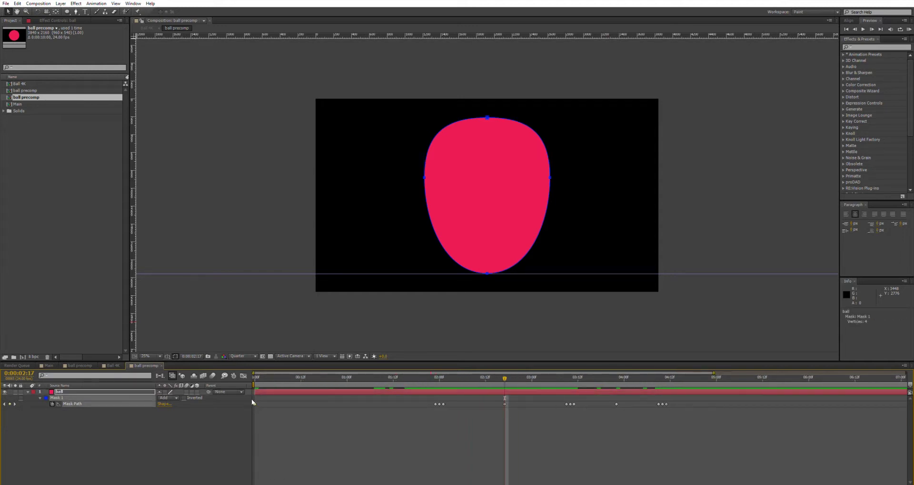
{"action": "key", "text": "ctrl+c"}
{"action": "left_click", "coordinate": [504, 391]}
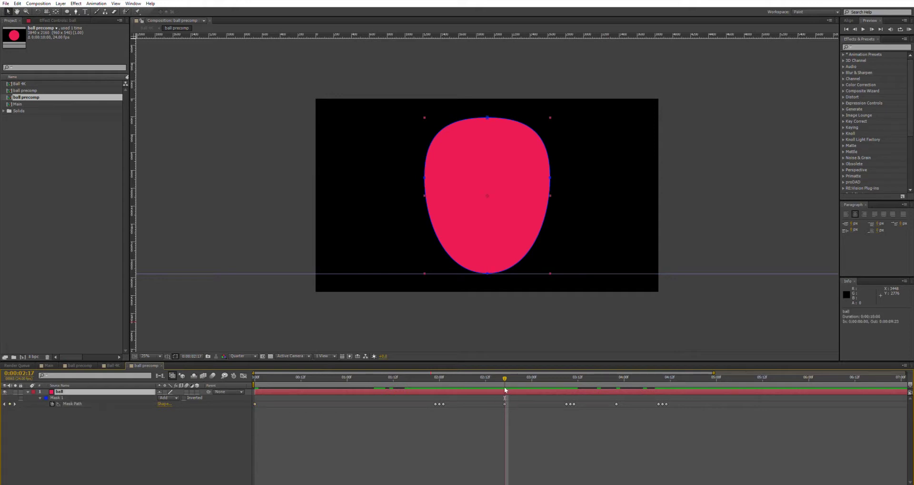
{"action": "key", "text": "ctrl+v"}
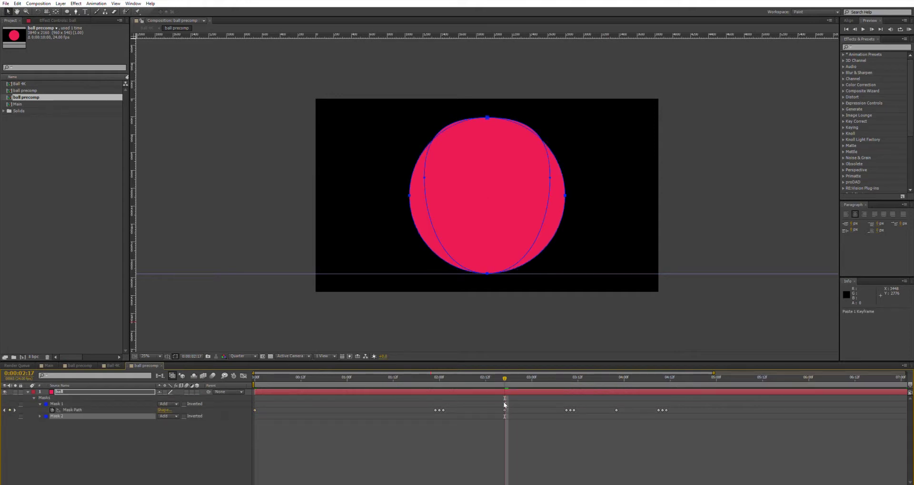
{"action": "key", "text": "ctrl+z"}
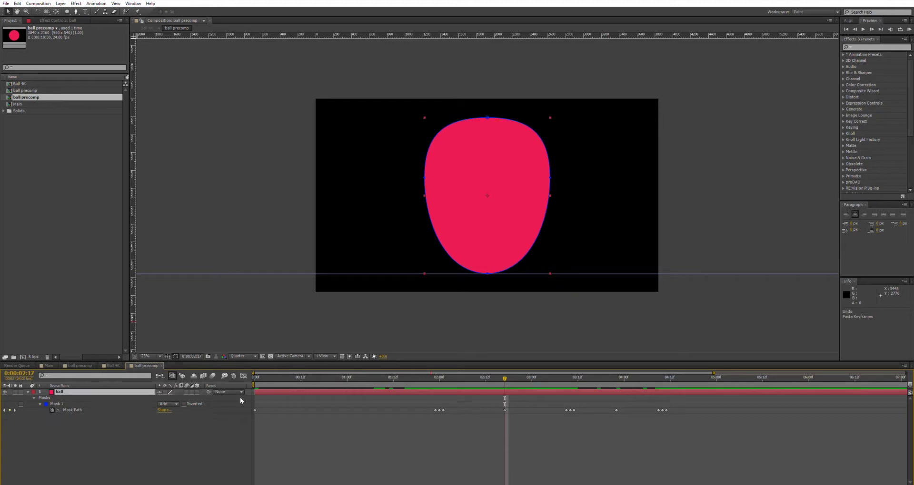
- Paste the round shape into Mask 1's path over the peak keyframes at 0:00:02:17 and 0:00:03:22
{"action": "left_click", "coordinate": [78, 403]}
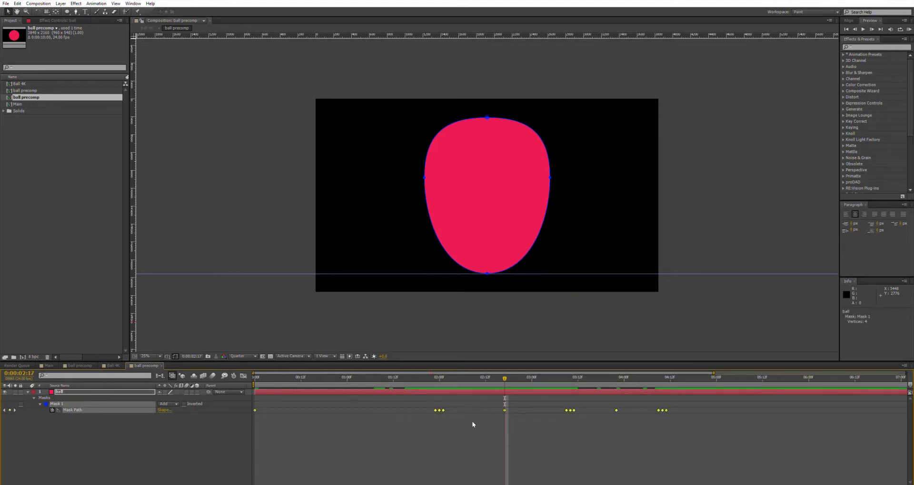
{"action": "left_click", "coordinate": [472, 421]}
{"action": "left_click", "coordinate": [78, 403]}
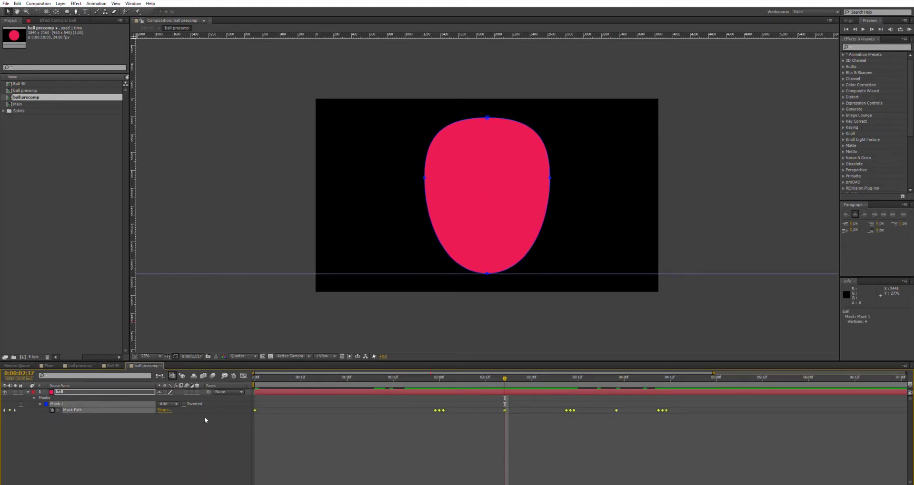
{"action": "left_click", "coordinate": [98, 412]}
{"action": "left_click", "coordinate": [59, 395]}
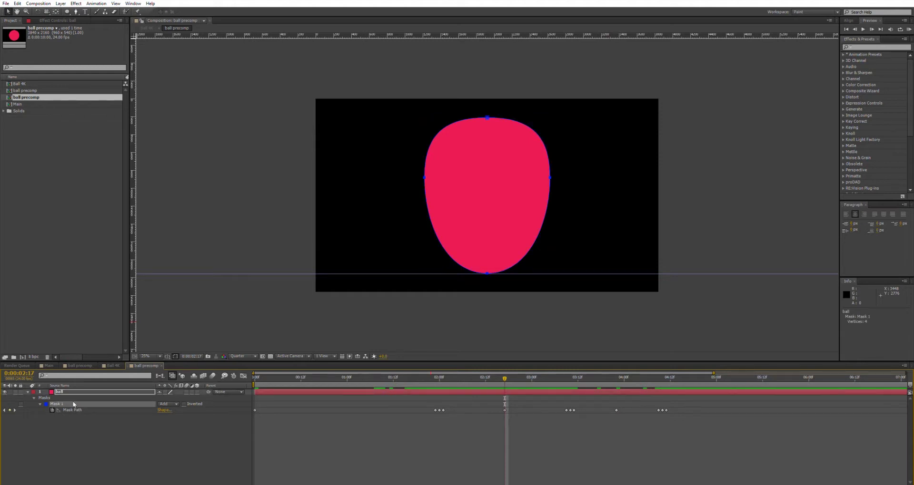
{"action": "key", "text": "ctrl+v"}
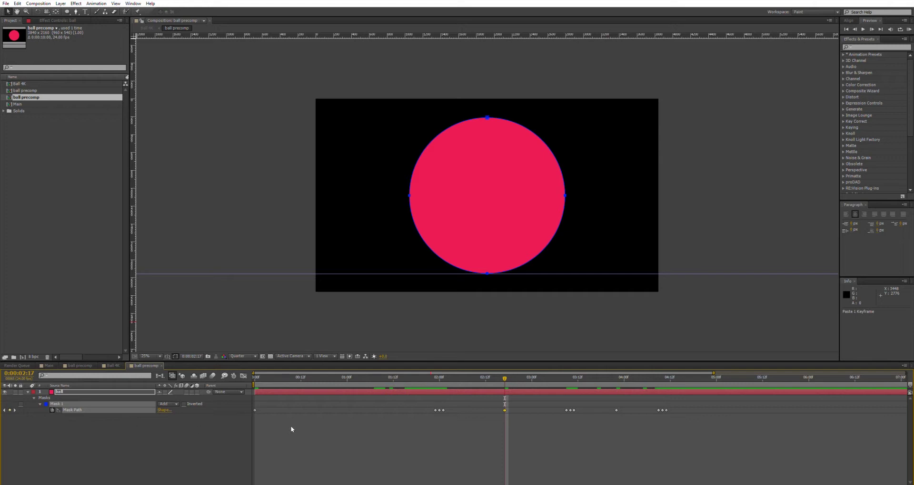
{"action": "left_click_drag", "start_coordinate": [451, 374], "coordinate": [582, 378]}
{"action": "key", "text": "ctrl+v"}
- Preview the bounce in Ball 4K and inspect the ball's shape at the 0:00:03:22 peak
{"action": "left_click", "coordinate": [112, 366]}
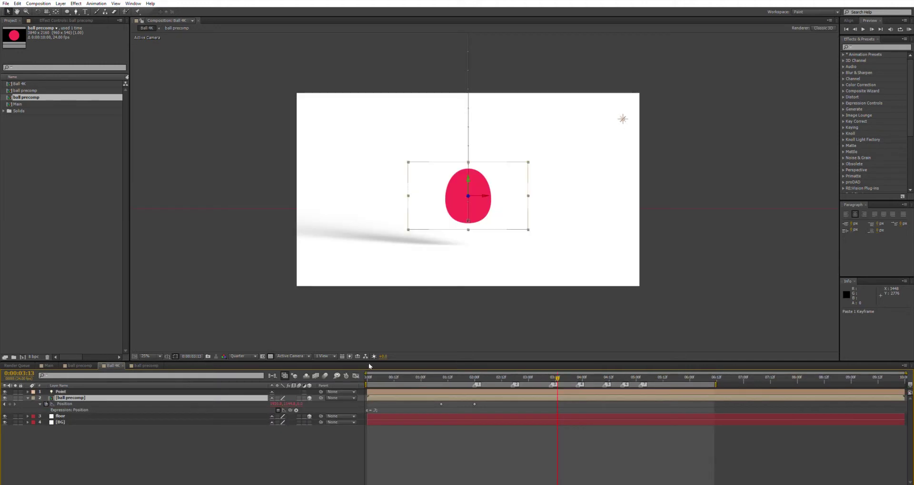
{"action": "key", "text": "space"}
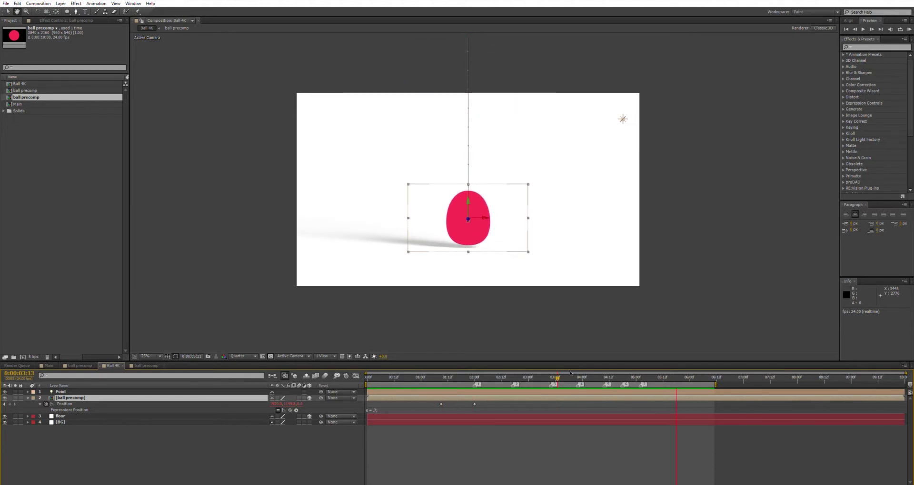
{"action": "mouse_move", "coordinate": [558, 380]}
{"action": "left_mouse_down"}
{"action": "mouse_move", "coordinate": [601, 377]}
{"action": "mouse_move", "coordinate": [576, 384]}
{"action": "left_mouse_up"}
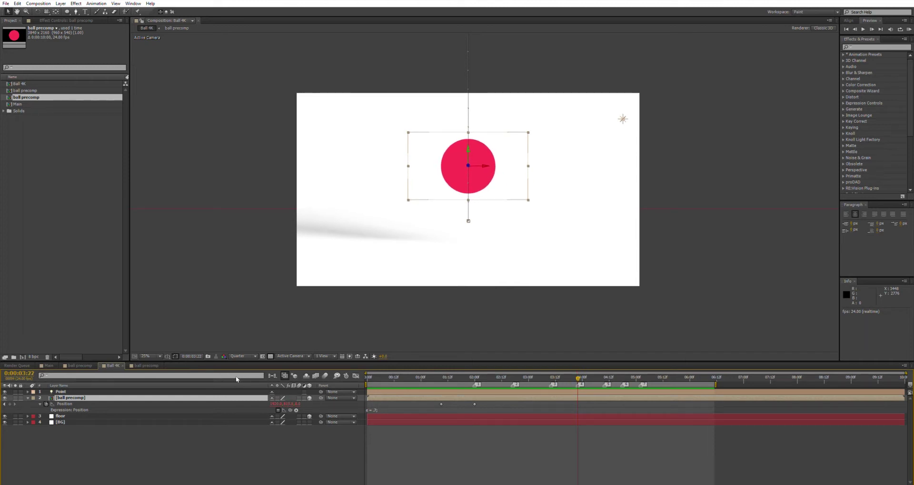
- Delete the three Mask Path keyframes around the third impact, 0:00:04:09 to 0:00:04:11, in the ball precomp
{"action": "left_click", "coordinate": [147, 365]}
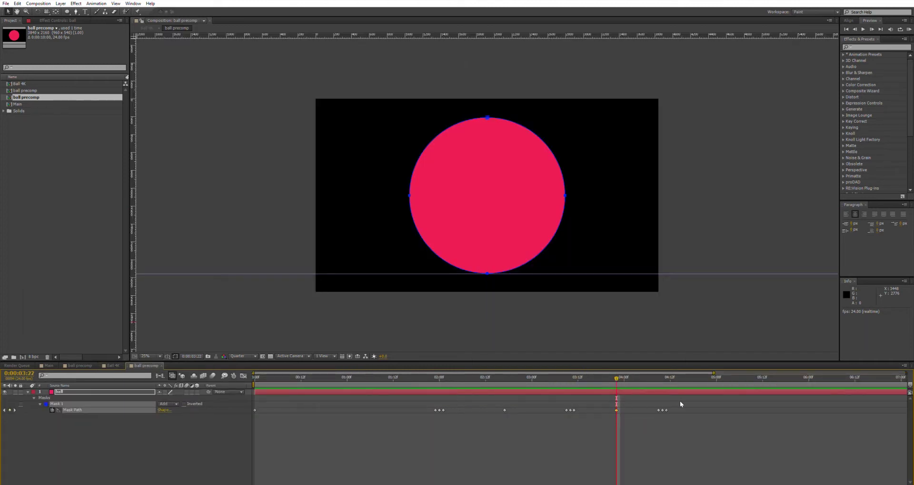
{"action": "left_click_drag", "start_coordinate": [637, 406], "coordinate": [637, 406]}
{"action": "key", "text": "Delete"}
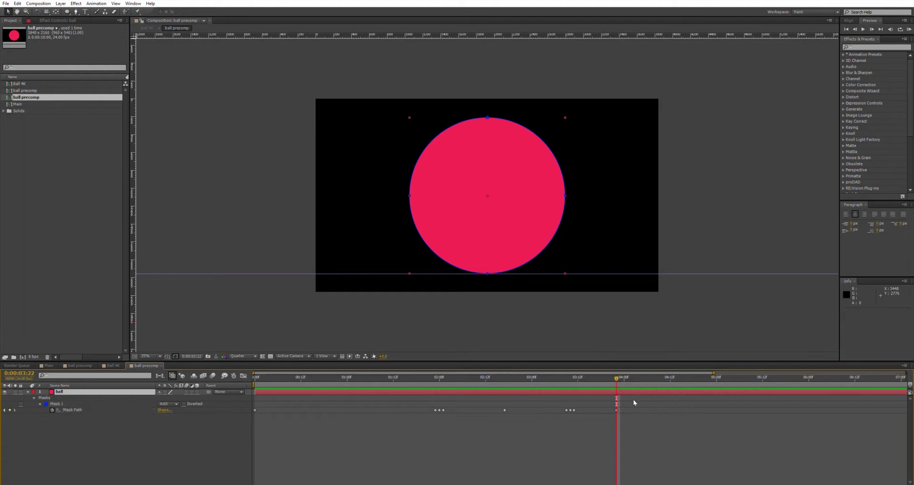
- Preview Ball 4K without the third-impact deformation and inspect the ball at 0:00:04:10
{"action": "left_click", "coordinate": [110, 363]}
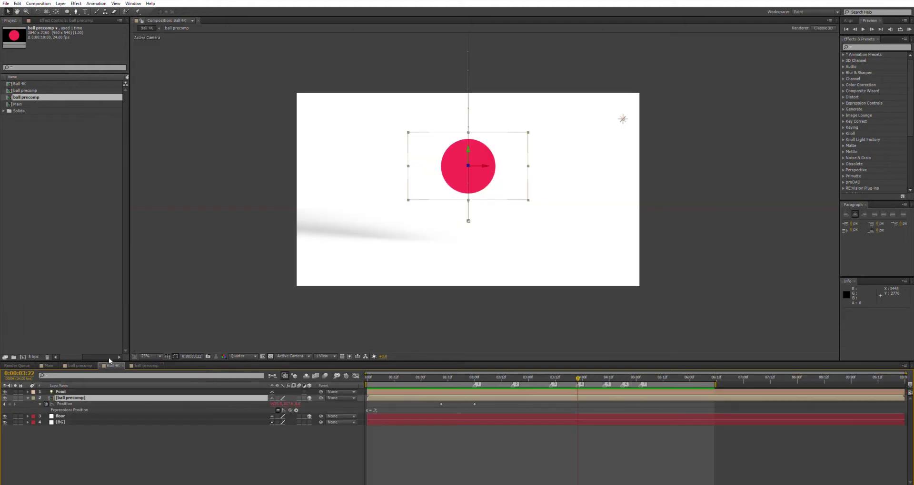
{"action": "key", "text": "space"}
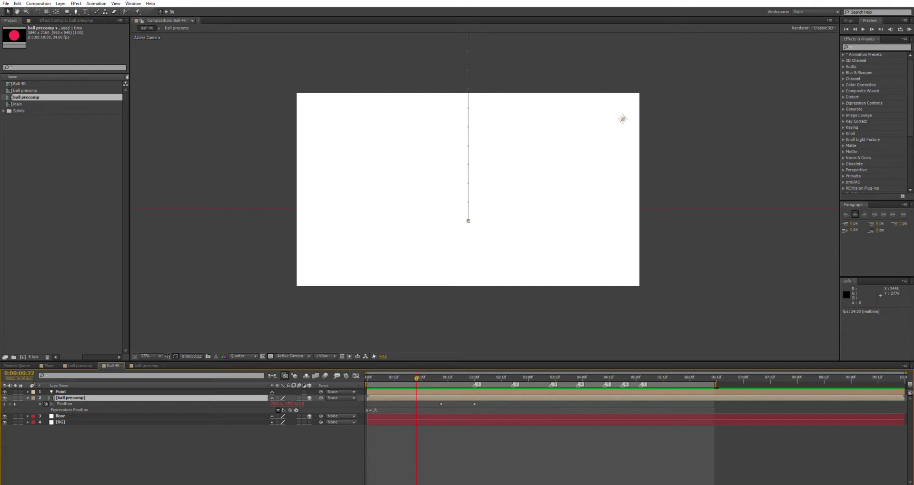
{"action": "left_click_drag", "start_coordinate": [545, 377], "coordinate": [603, 376]}
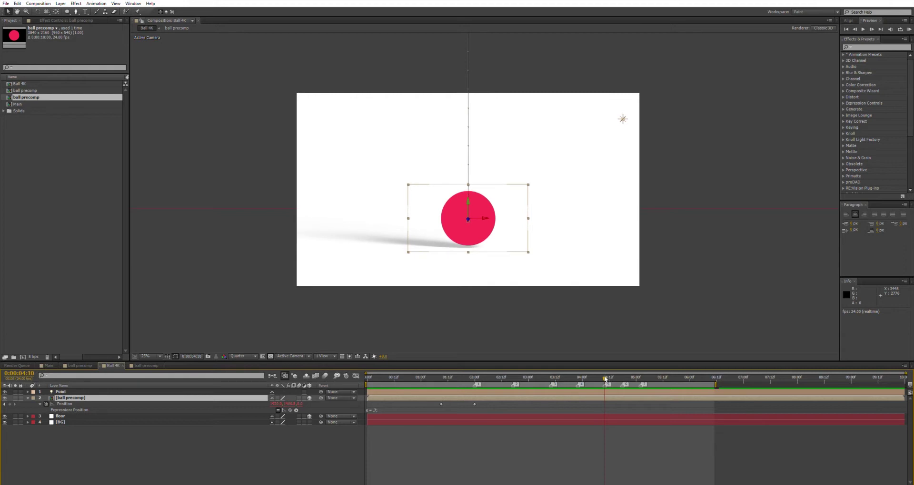
- Undo the deletion of the third-impact Mask Path keyframes in the ball precomp, and return to them in time
{"action": "left_click", "coordinate": [147, 366]}
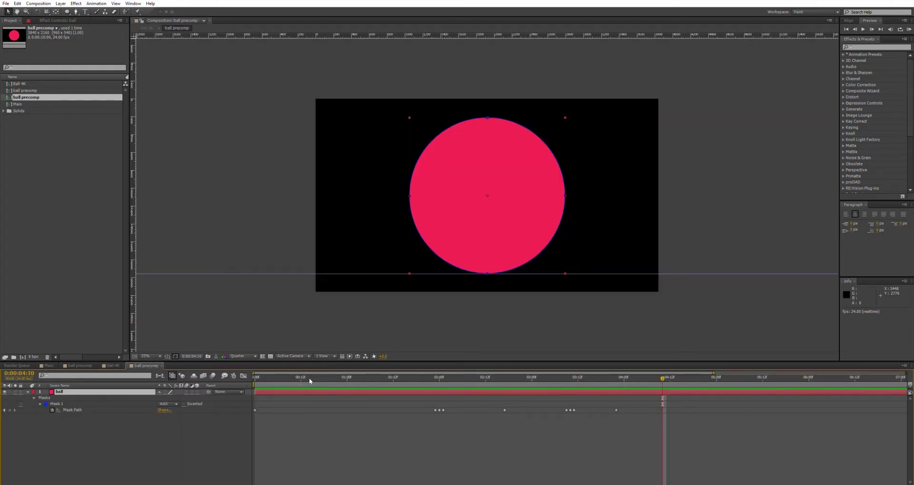
{"action": "key", "text": "ctrl+z"}
{"action": "key", "text": "j"}
{"action": "key", "text": "k"}
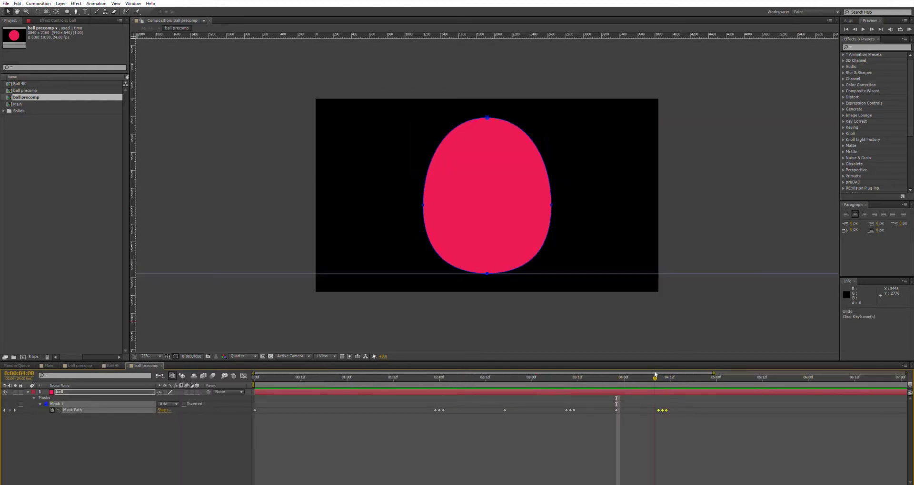
- Delete the Mask Path keyframes at 0:00:04:09 and 0:00:04:11, and paste the copied round shape at 0:00:04:09
{"action": "left_click", "coordinate": [646, 405]}
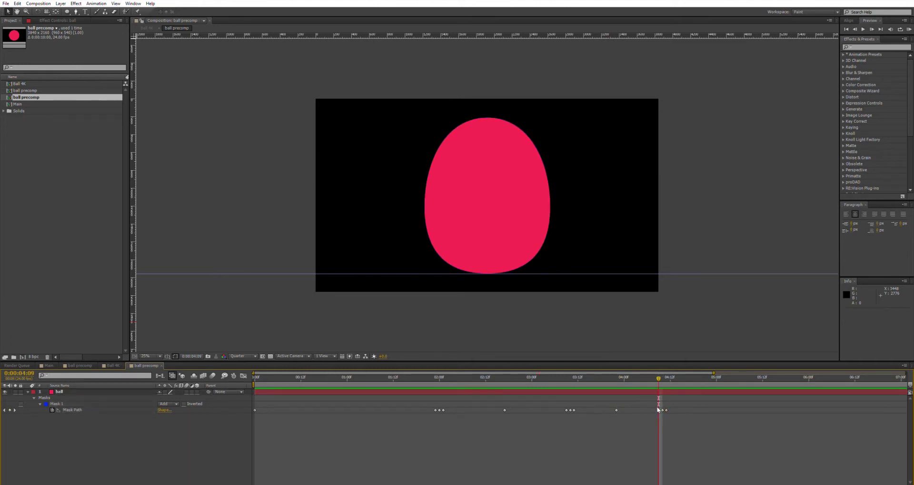
{"action": "left_click", "coordinate": [658, 408]}
{"action": "key", "text": "Delete"}
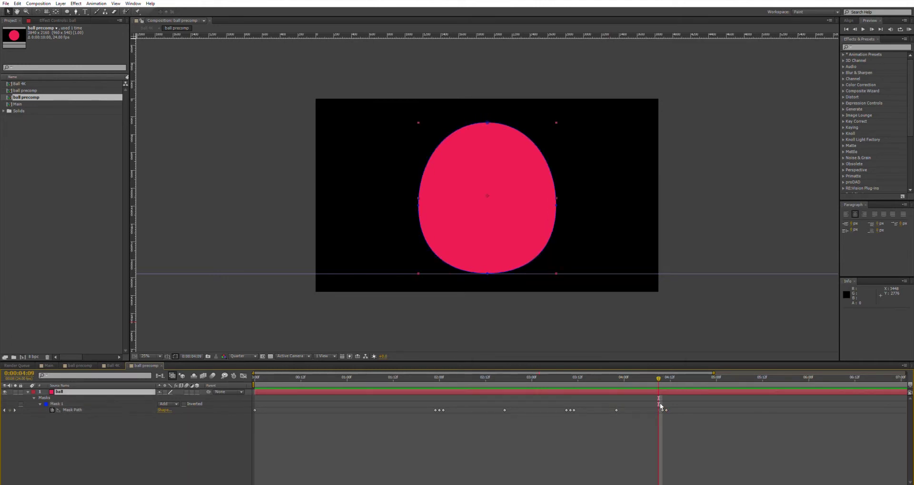
{"action": "left_click", "coordinate": [665, 404]}
{"action": "key", "text": "Delete"}
{"action": "key", "text": "ctrl+v"}
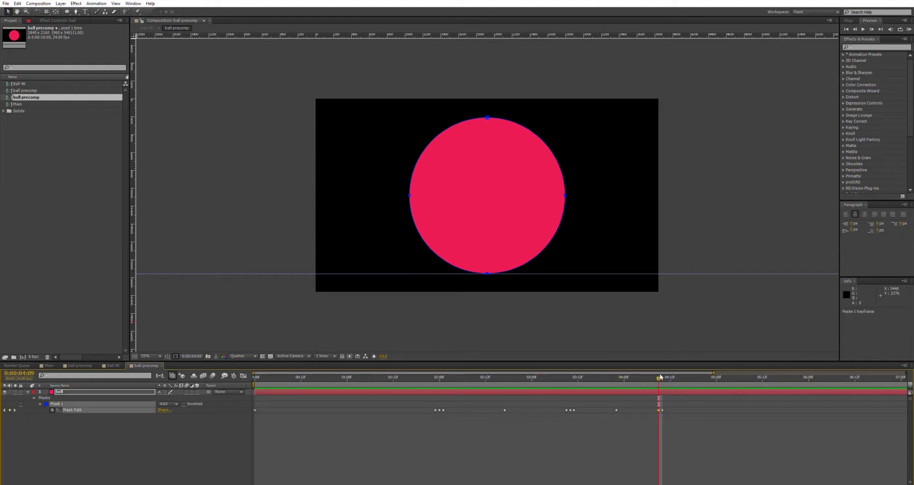
- Paste the round Mask Path at 0:00:04:10 and lower the ball's two side vertices slightly
{"action": "left_click_drag", "start_coordinate": [660, 376], "coordinate": [661, 377]}
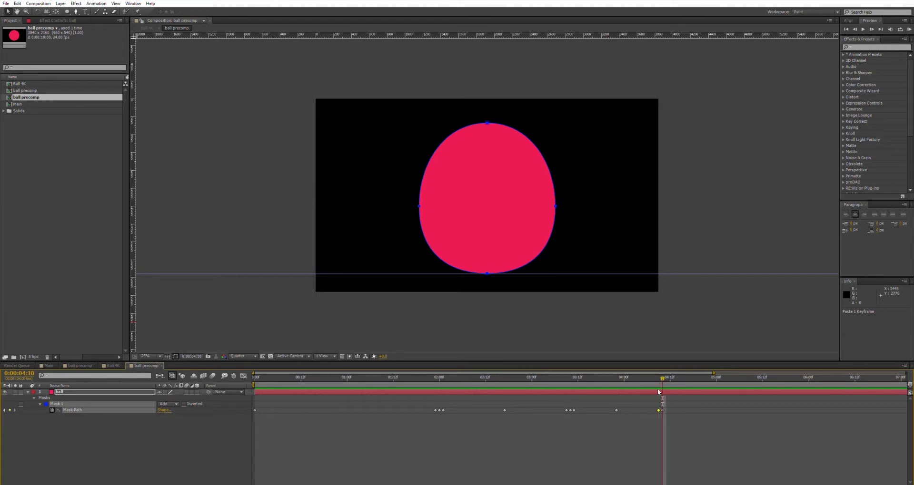
{"action": "key", "text": "ctrl+v"}
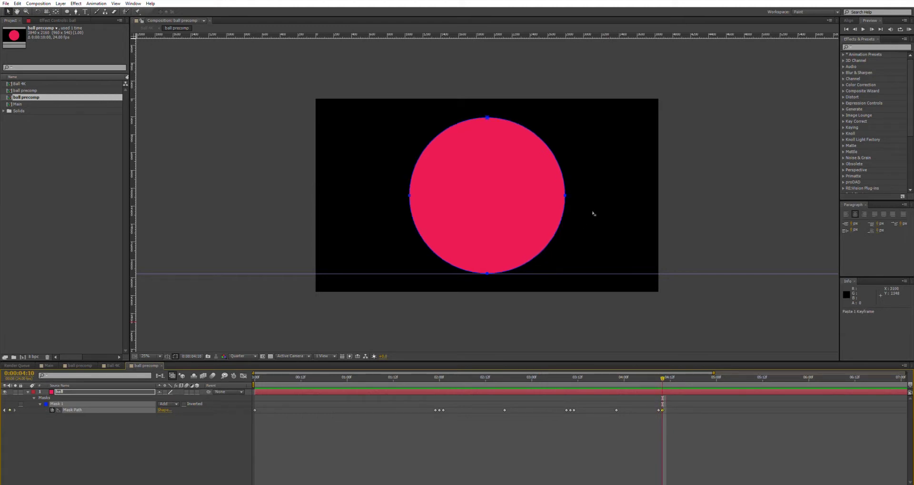
{"action": "left_click", "coordinate": [577, 203]}
{"action": "left_click", "coordinate": [565, 194]}
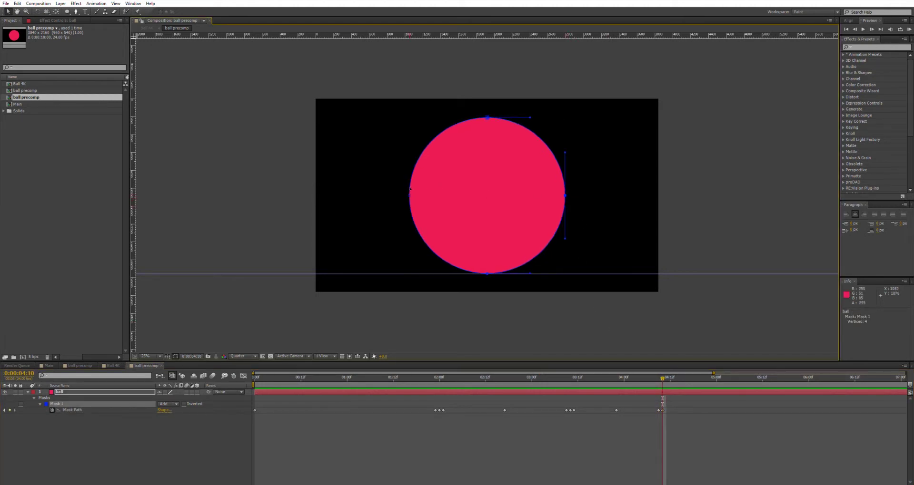
{"action": "key", "text": "shift+Down"}
{"action": "key", "text": "shift+Down"}
{"action": "key", "text": "shift+Down"}
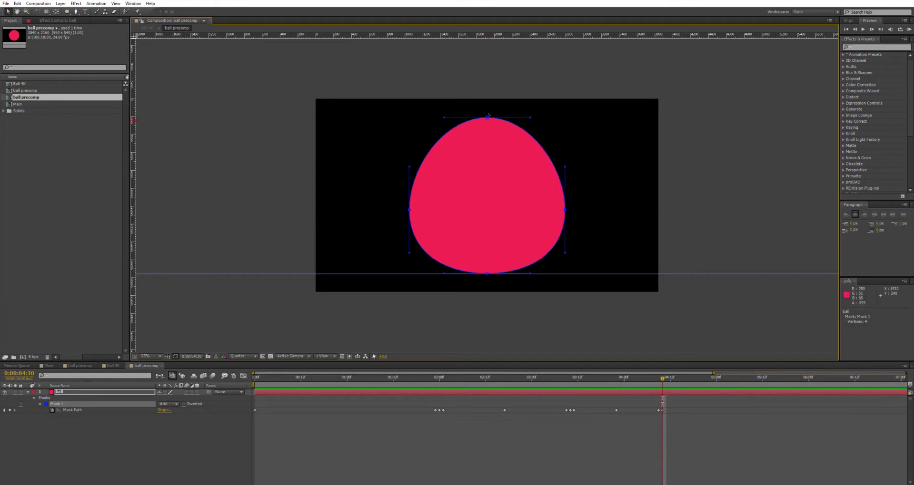
{"action": "key", "text": "shift+Up"}
{"action": "key", "text": "shift+Up"}
{"action": "key", "text": "shift+Up"}
{"action": "key", "text": "shift+Up"}
{"action": "key", "text": "shift+Up"}
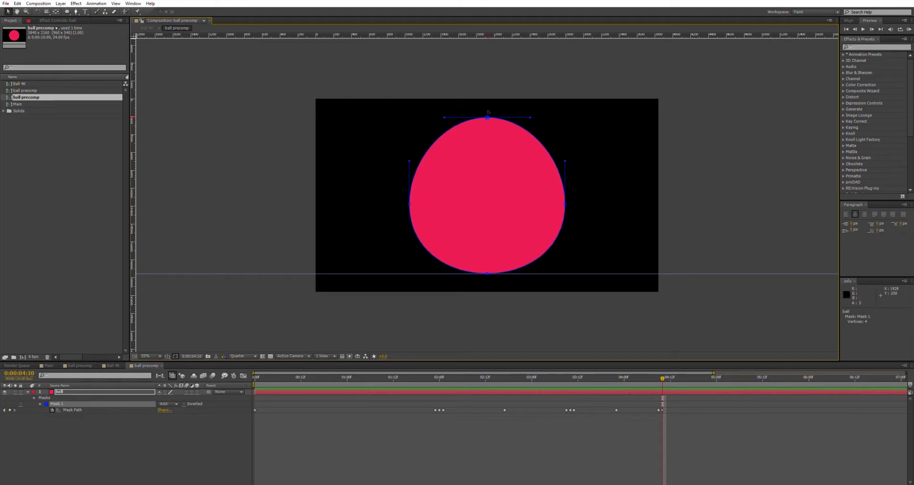
- Lower the mask's top vertex slightly to form a subtle squash at 0:00:04:10
{"action": "key", "text": "shift+Down"}
{"action": "key", "text": "shift+Down"}
{"action": "key", "text": "shift+Down"}
{"action": "key", "text": "shift+Down"}
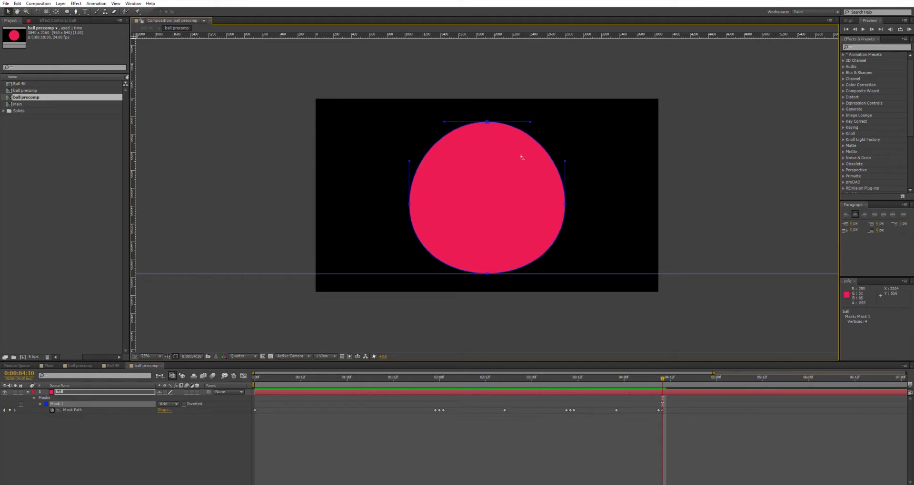
- Copy the round Mask Path keyframe at 0:00:04:09 and paste it at 0:00:04:11
{"action": "left_click", "coordinate": [656, 403]}
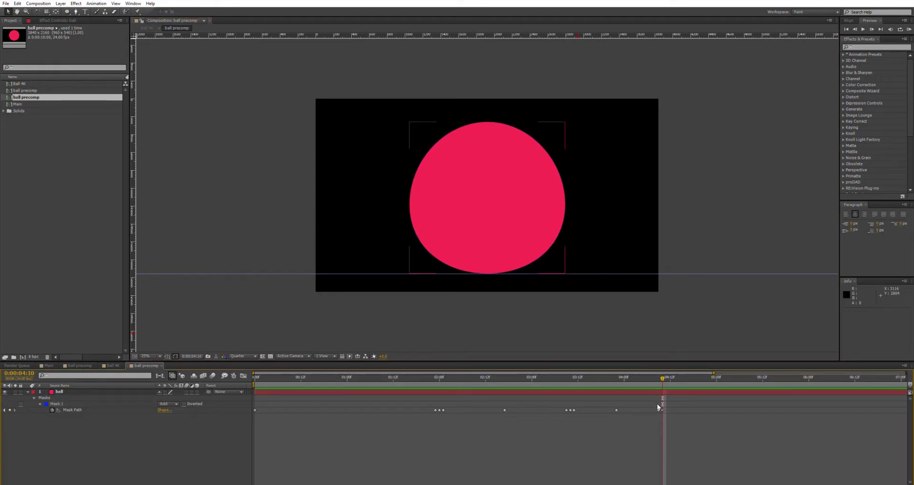
{"action": "left_click", "coordinate": [658, 409]}
{"action": "key", "text": "ctrl+c"}
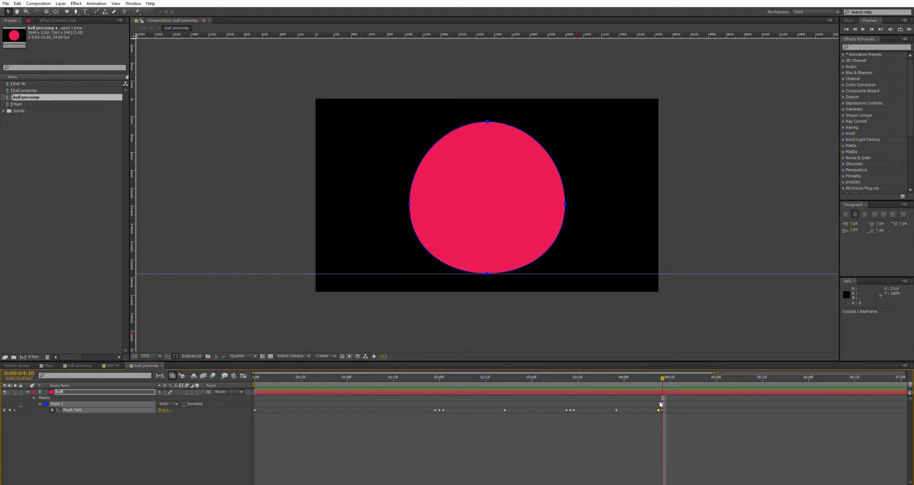
{"action": "key", "text": "Page_Down"}
{"action": "key", "text": "ctrl+v"}
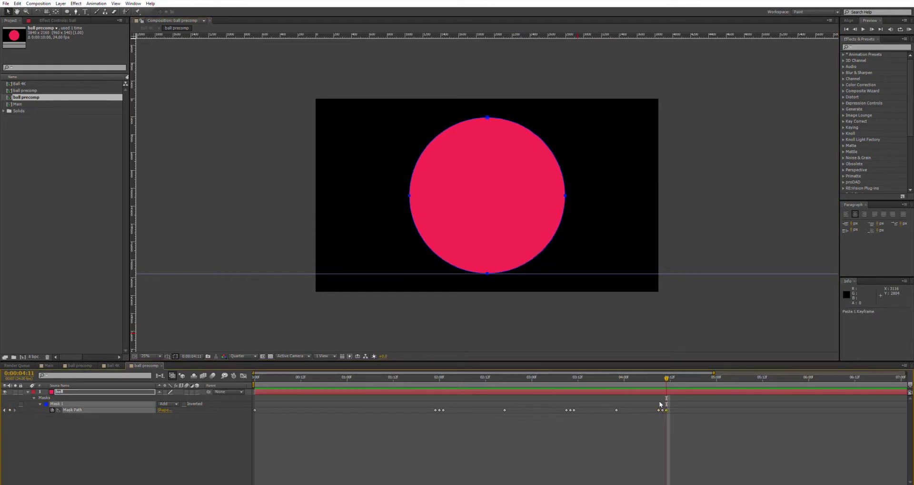
- Apply Easy Ease to all Mask Path keyframes from the first impact to the third
{"action": "left_click_drag", "start_coordinate": [666, 377], "coordinate": [570, 394]}
{"action": "left_click_drag", "start_coordinate": [691, 412], "coordinate": [419, 409]}
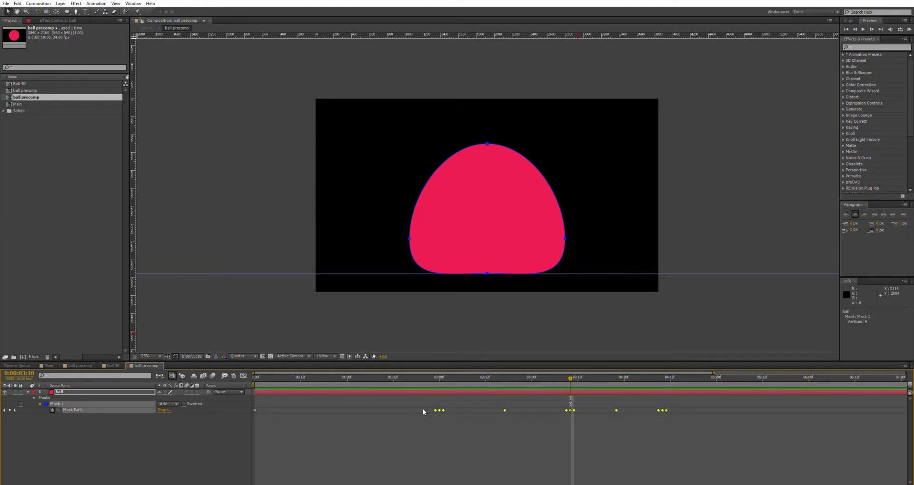
{"action": "key", "text": "F9"}
- Check the eased mask deformation in the ball precomp and preview the bounce in Ball 4K
{"action": "left_click", "coordinate": [431, 377]}
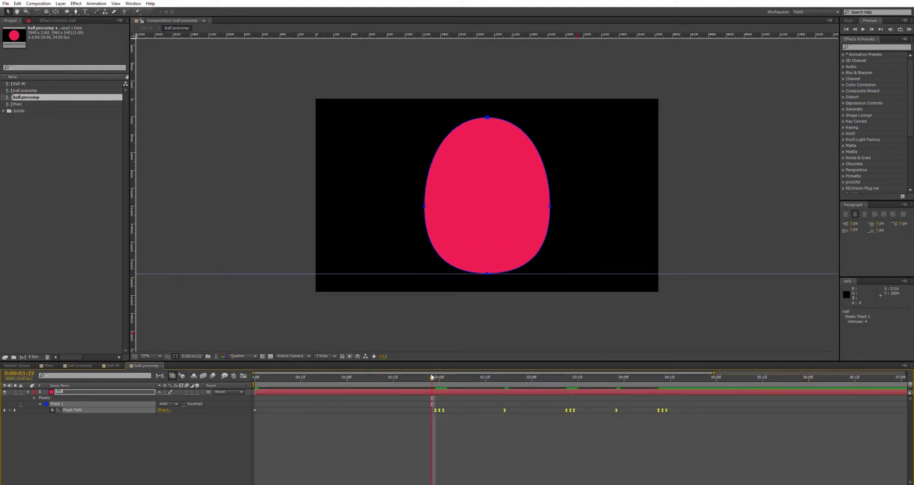
{"action": "left_click_drag", "start_coordinate": [447, 377], "coordinate": [581, 377]}
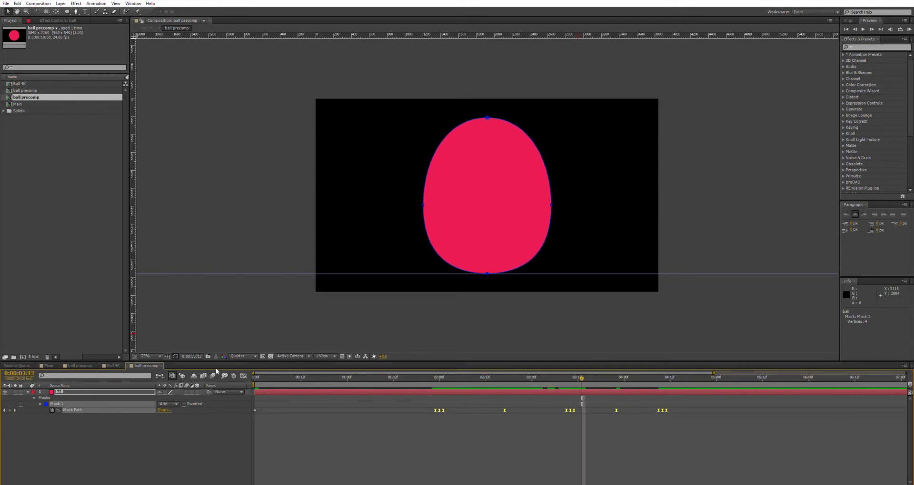
{"action": "left_click", "coordinate": [112, 365]}
{"action": "key", "text": "space"}
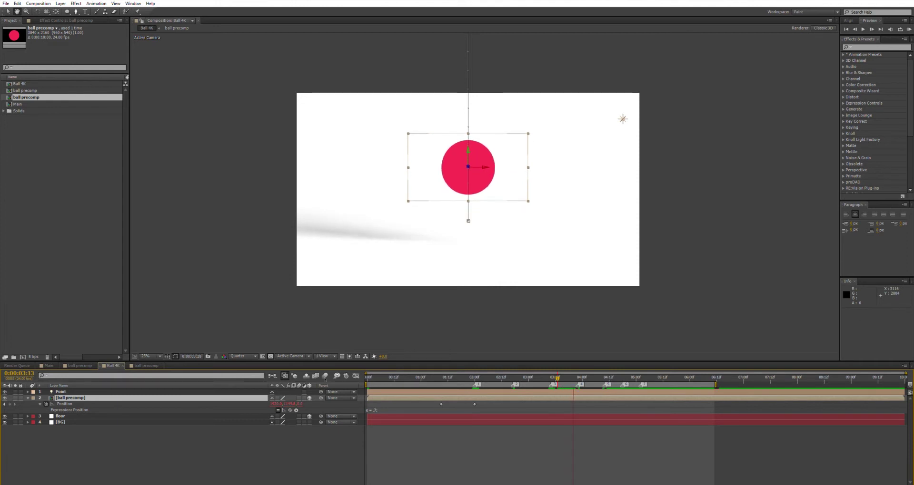
{"action": "key", "text": "F2"}
{"action": "key", "text": "space"}
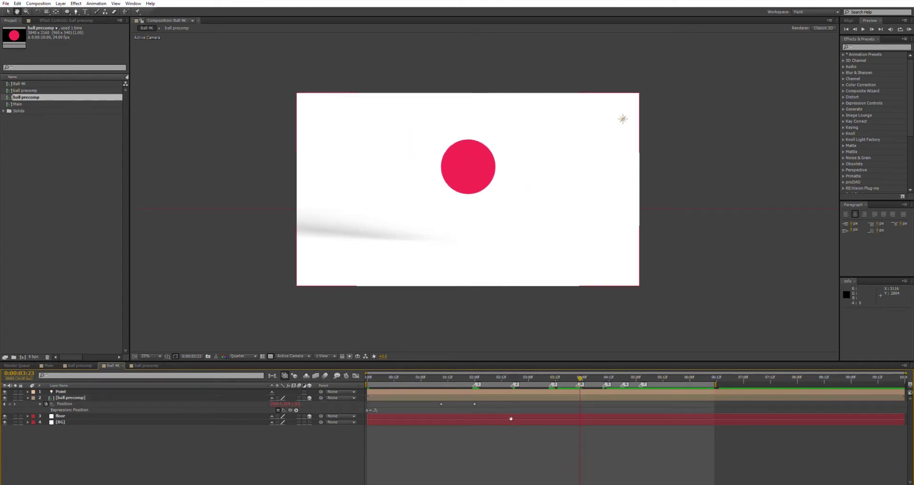
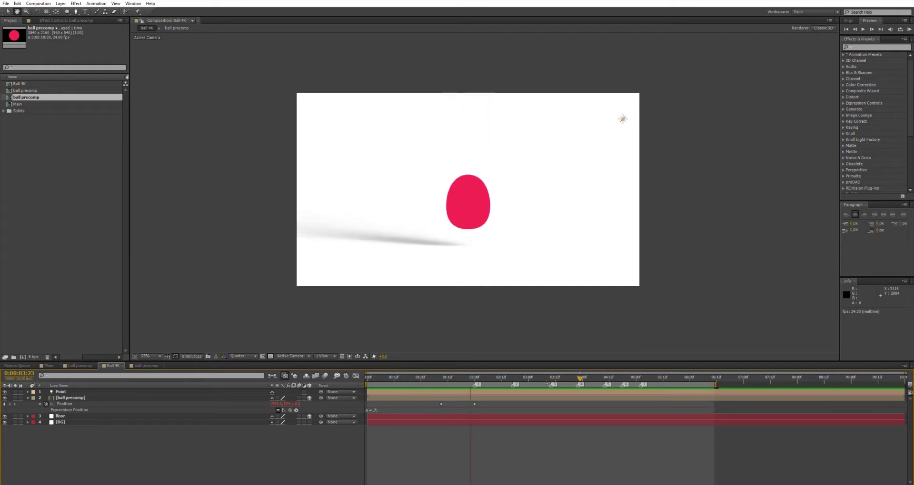
{"action": "key", "text": "space"}
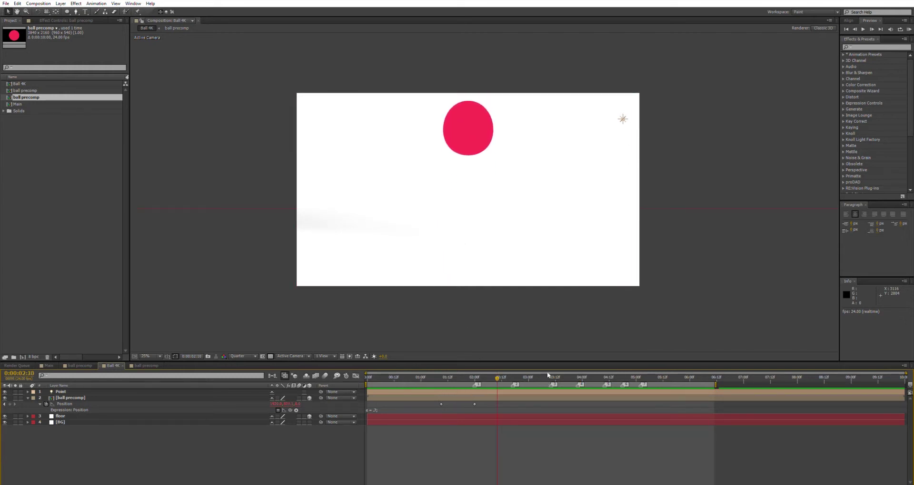
- Duplicate the ball layer in the ball precomp at 0:00:00:00 and reveal the copy's Mask Path keyframes
{"action": "left_click", "coordinate": [144, 365]}
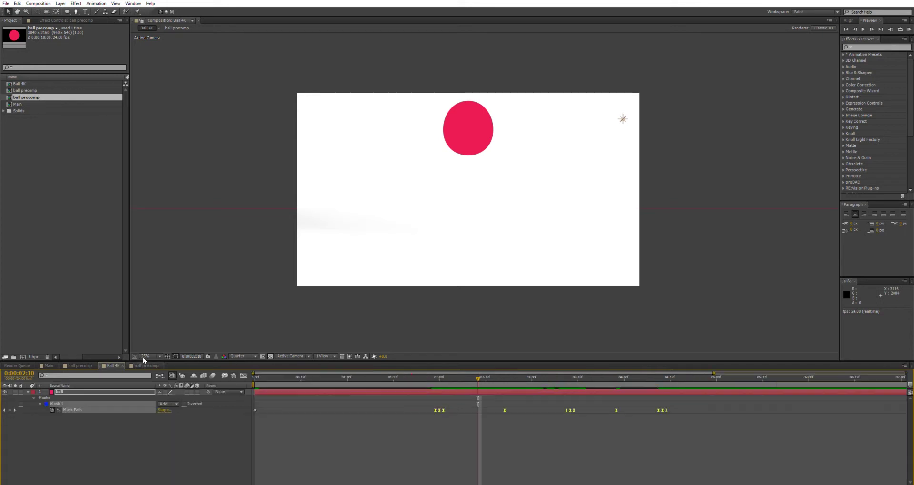
{"action": "left_click_drag", "start_coordinate": [436, 377], "coordinate": [251, 388]}
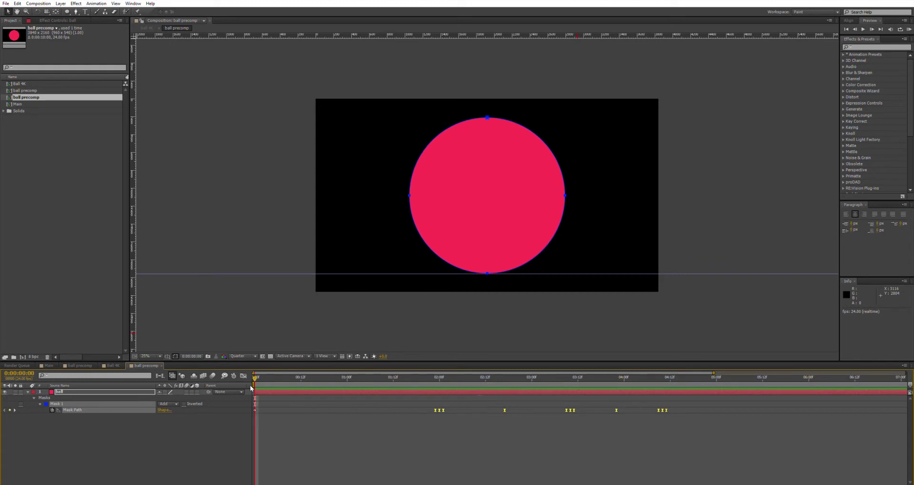
{"action": "left_click", "coordinate": [77, 426]}
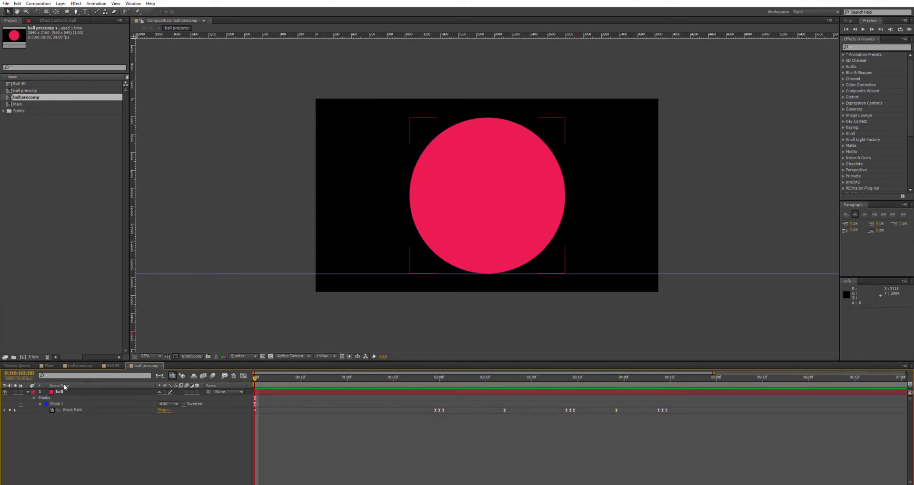
{"action": "left_click", "coordinate": [65, 389]}
{"action": "key", "text": "ctrl+d"}
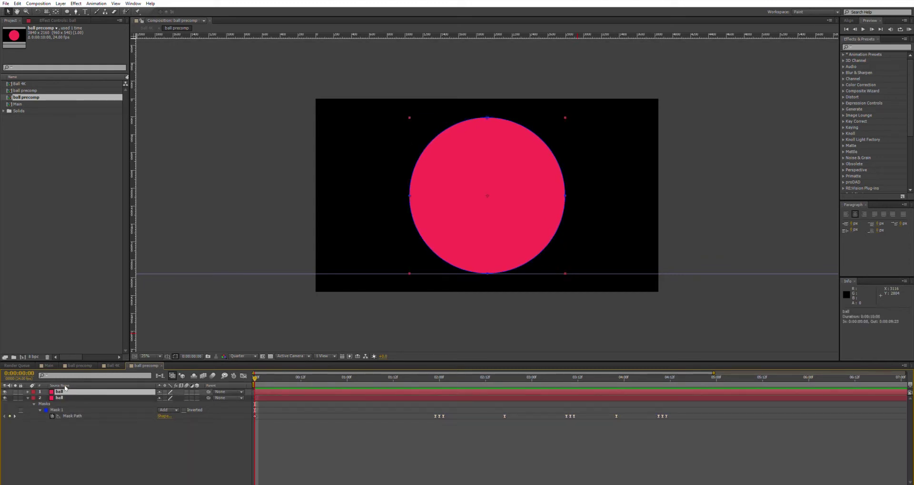
{"action": "key", "text": "u"}
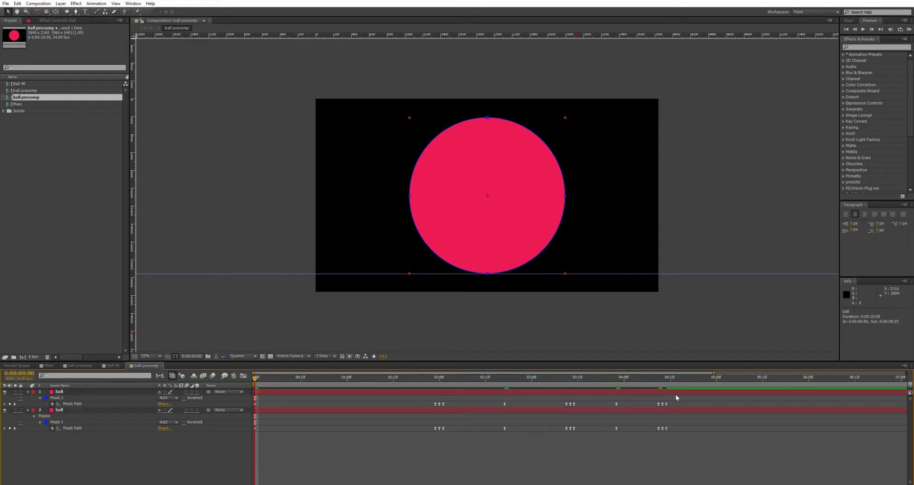
- Delete all Mask Path keyframes from the duplicated ball layer, keeping its round shape
{"action": "left_click_drag", "start_coordinate": [676, 401], "coordinate": [240, 400]}
{"action": "key", "text": "Delete"}
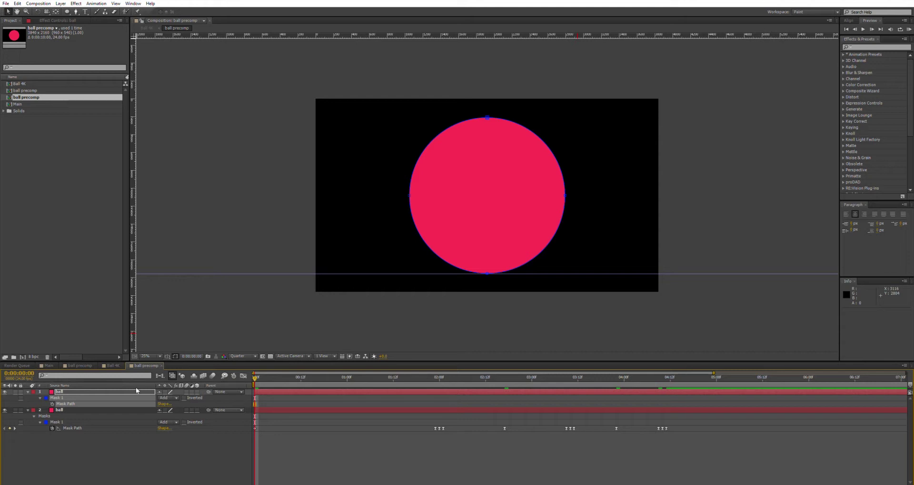
{"action": "key", "text": "Return"}
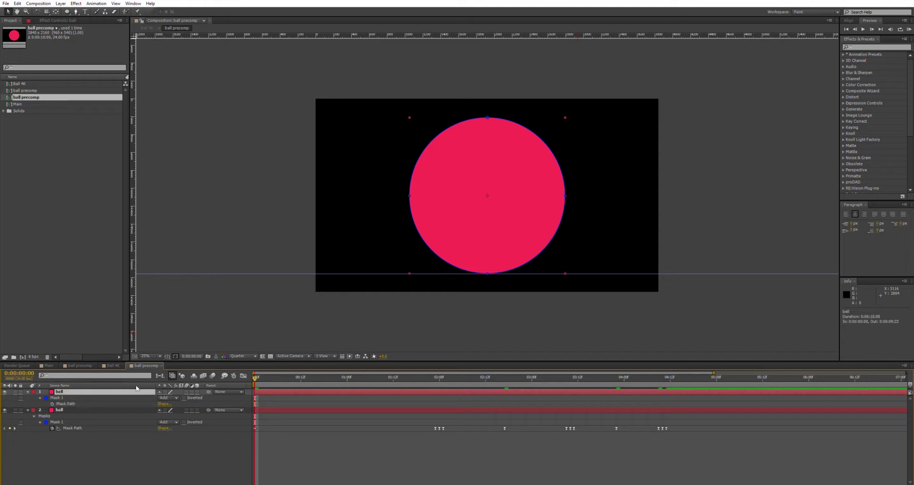
- Hide the original animated ball layer and select the duplicate above it
{"action": "left_click", "coordinate": [60, 398]}
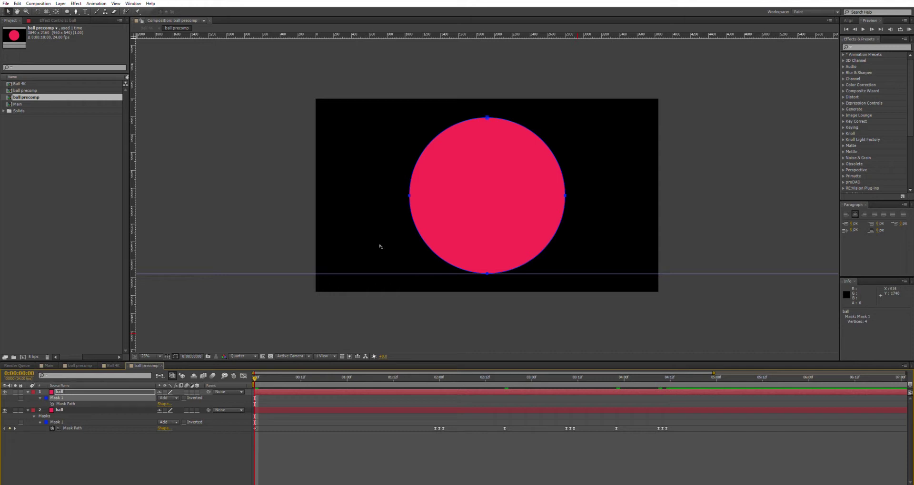
{"action": "left_click", "coordinate": [59, 393]}
{"action": "left_click", "coordinate": [59, 395]}
{"action": "left_click", "coordinate": [4, 410]}
{"action": "left_click", "coordinate": [61, 392]}
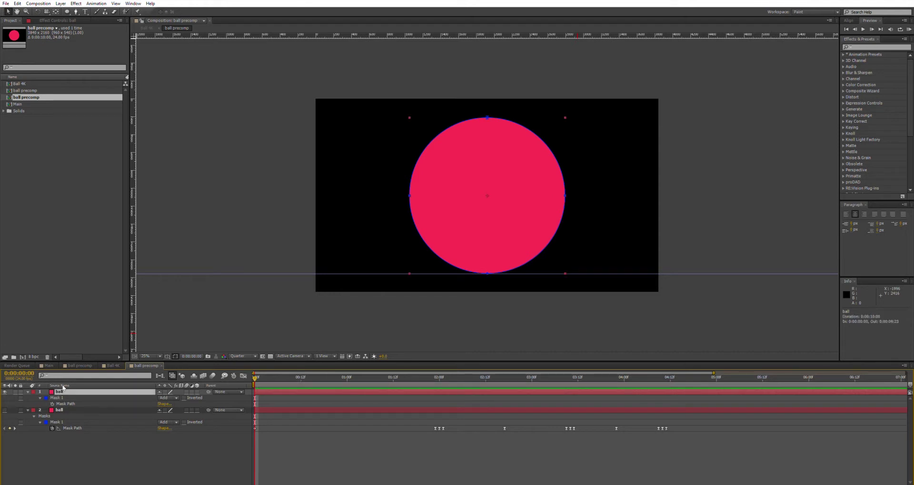
- Duplicate Mask 1 on the upper ball layer and move the copy about 116 px right and 120 px up
{"action": "left_click", "coordinate": [67, 396]}
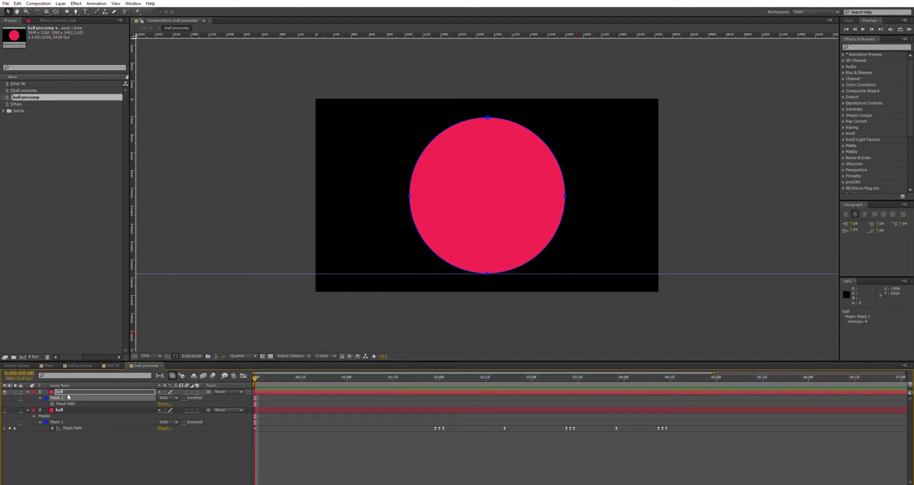
{"action": "key", "text": "ctrl+d"}
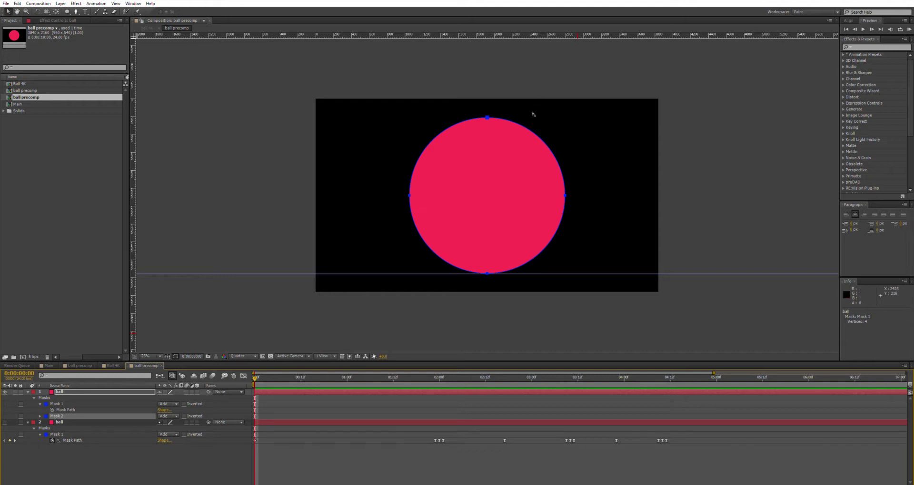
{"action": "key", "text": "ctrl+t"}
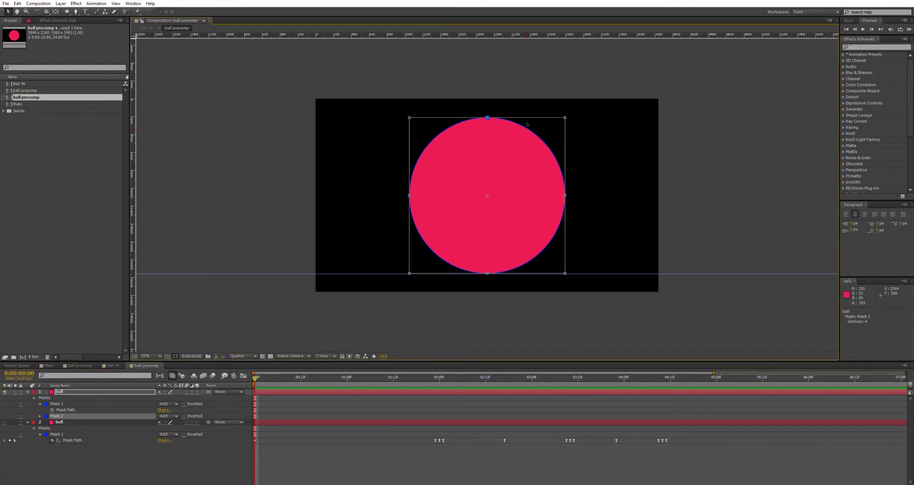
{"action": "left_click_drag", "start_coordinate": [507, 168], "coordinate": [518, 158]}
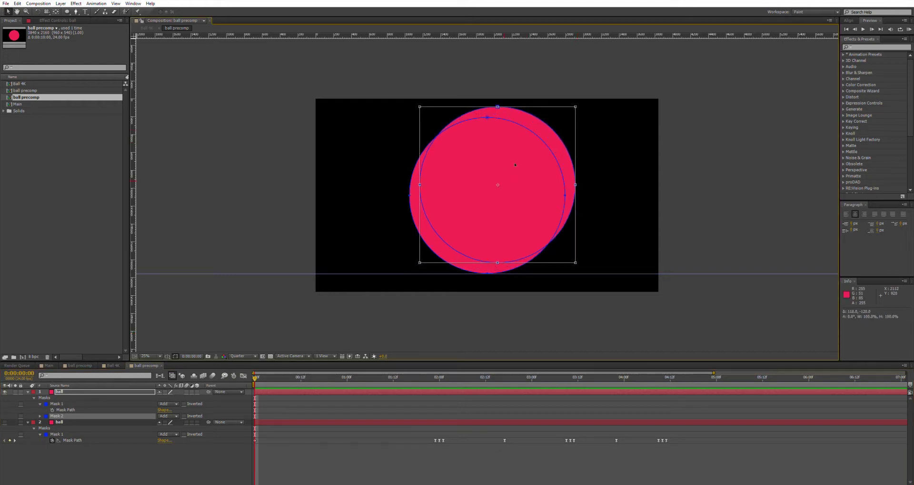
- Change Mask 2's colour to yellow and activate free transform on its path
{"action": "left_click", "coordinate": [47, 416]}
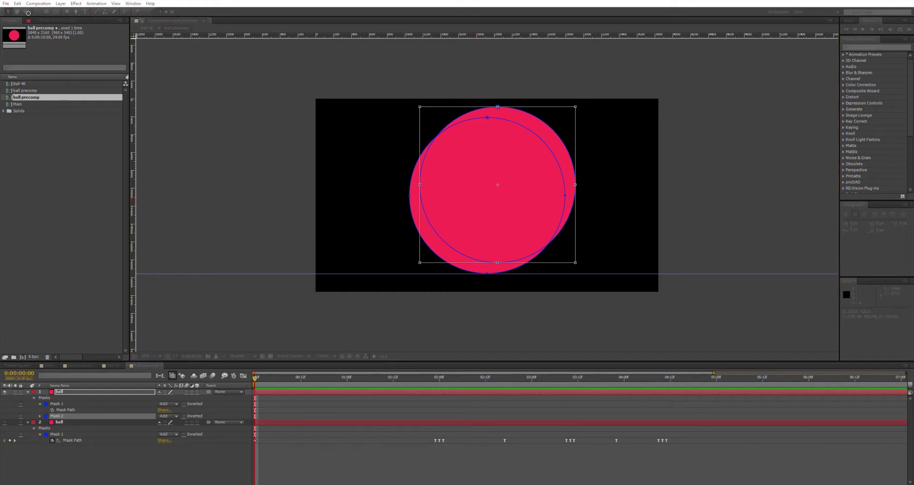
{"action": "left_click", "coordinate": [190, 26]}
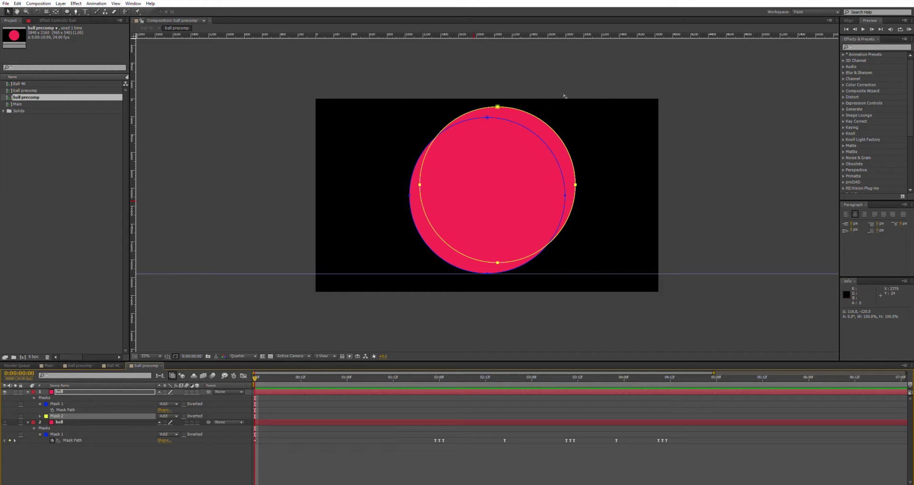
{"action": "double_click", "coordinate": [555, 132]}
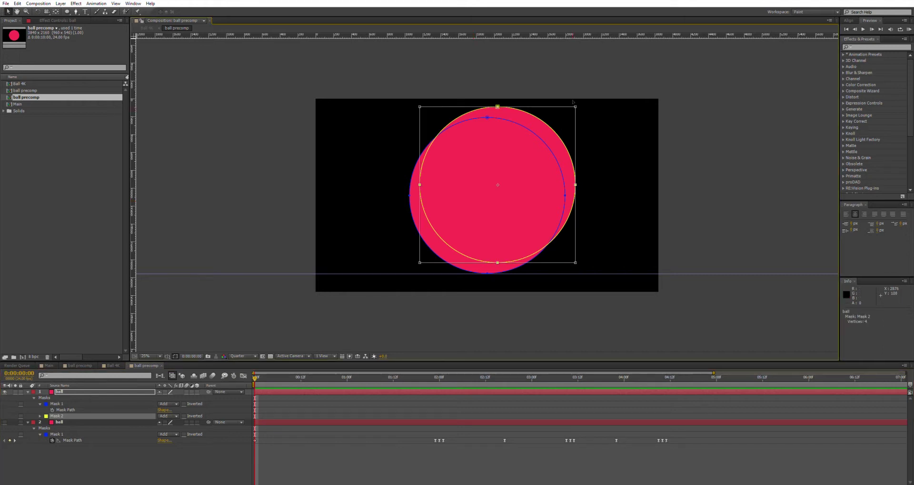
- Enlarge the yellow Mask 2, reposition it up and right of the ball, and set its mode to Subtract to leave a lower-left crescent
{"action": "left_click_drag", "start_coordinate": [577, 100], "coordinate": [640, 76]}
{"action": "left_click_drag", "start_coordinate": [562, 118], "coordinate": [589, 101]}
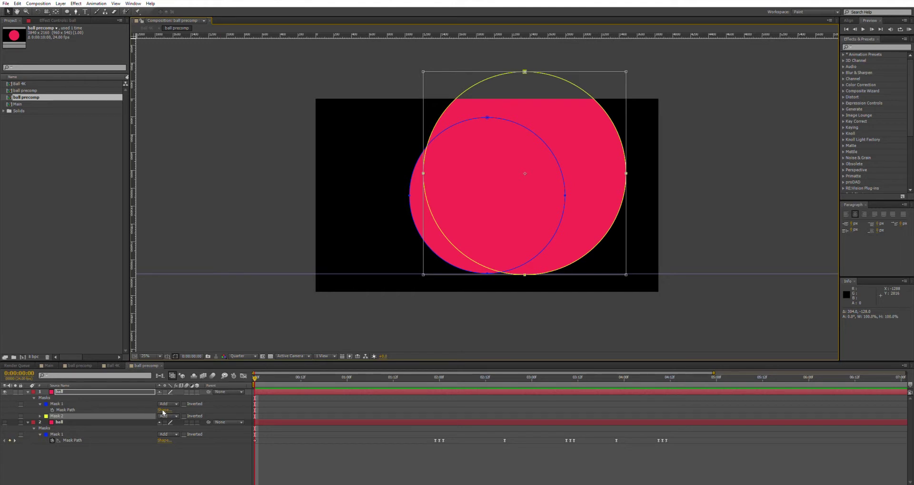
{"action": "left_click", "coordinate": [174, 430]}
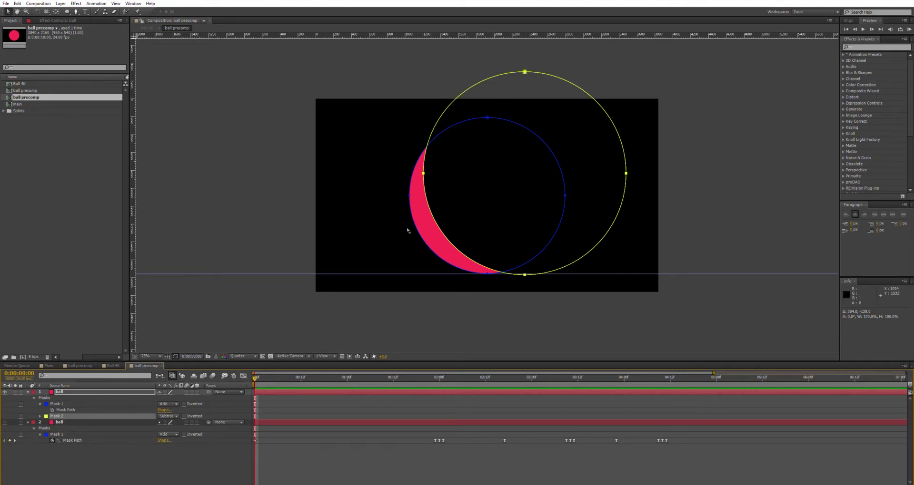
{"action": "double_click", "coordinate": [578, 81]}
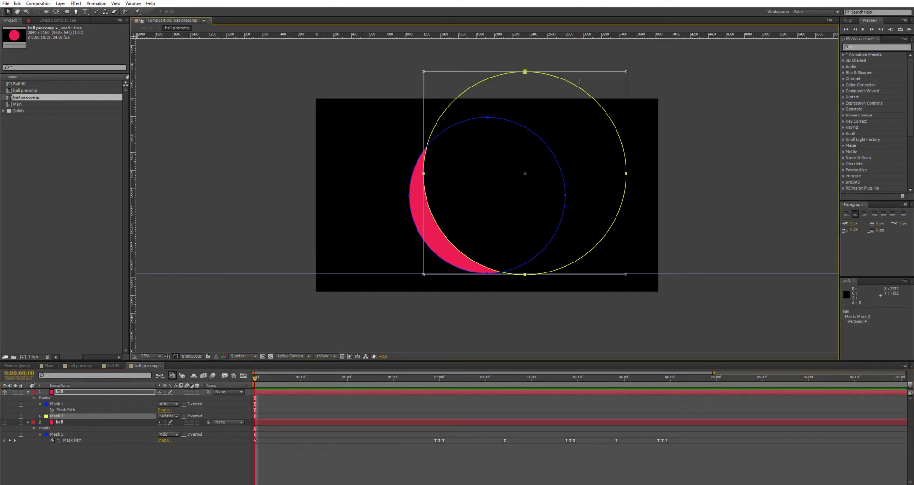
{"action": "left_click_drag", "start_coordinate": [580, 81], "coordinate": [578, 78]}
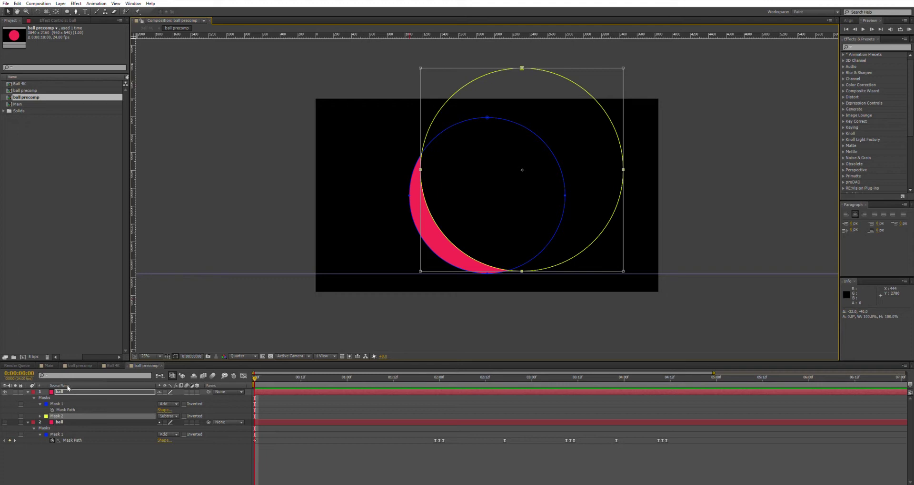
- Change the crescent layer's solid colour to black
{"action": "key", "text": "Return"}
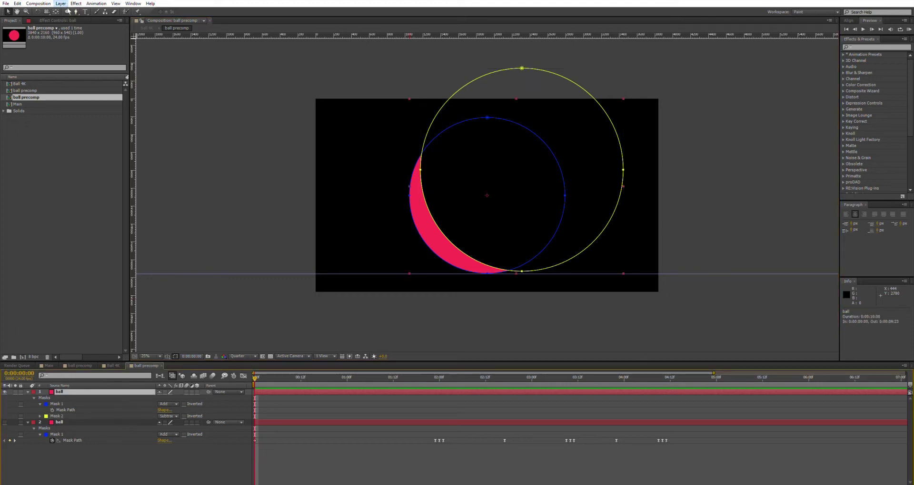
{"action": "key", "text": "ctrl+shift+y"}
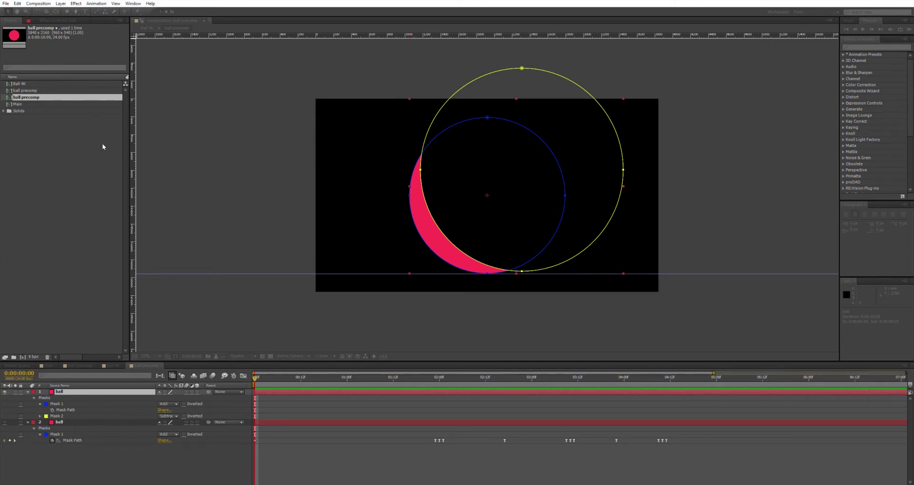
{"action": "key", "text": "Return"}
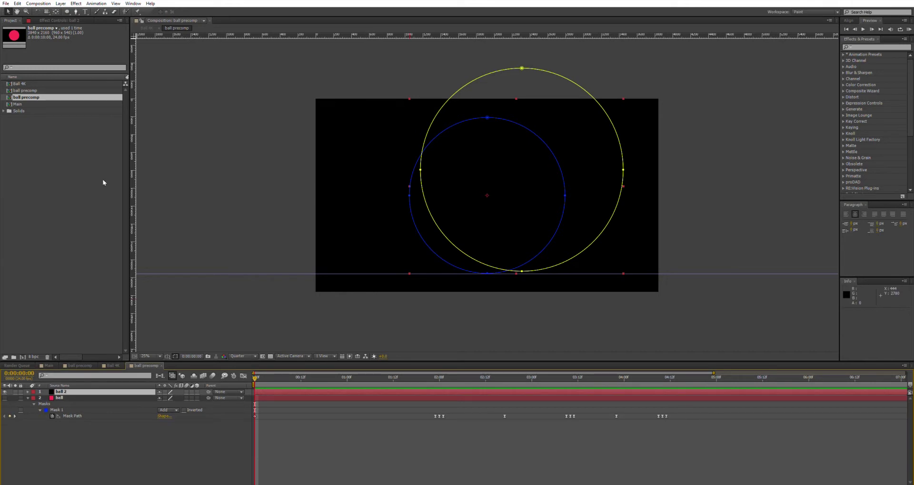
- Make the original red ball layer visible again and turn on the transparency grid behind the composition
{"action": "left_click", "coordinate": [5, 392]}
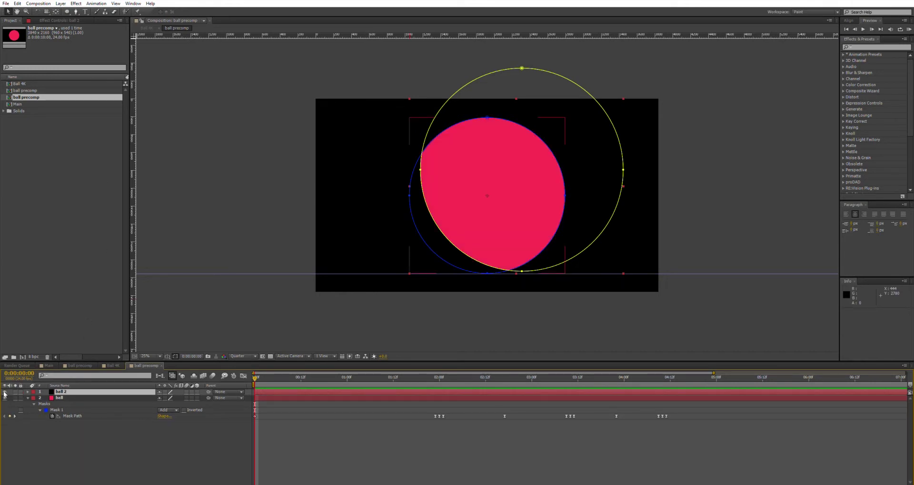
{"action": "left_click", "coordinate": [71, 397]}
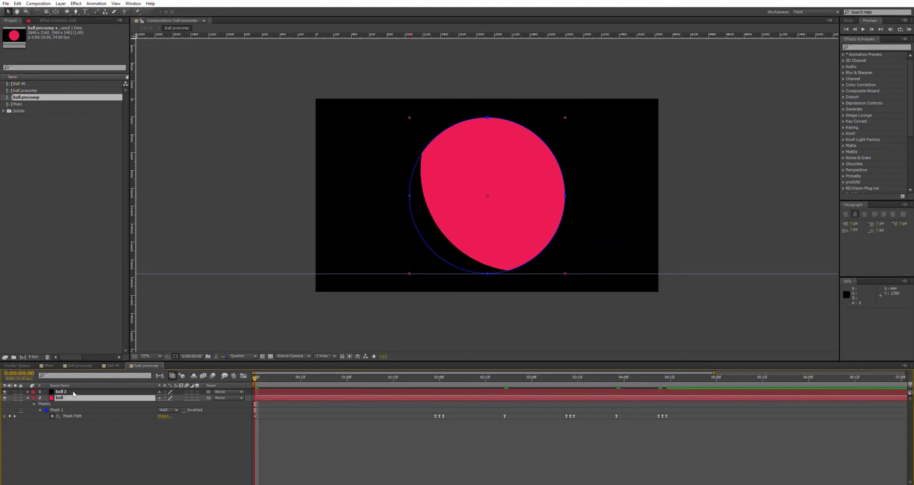
{"action": "left_click", "coordinate": [271, 351]}
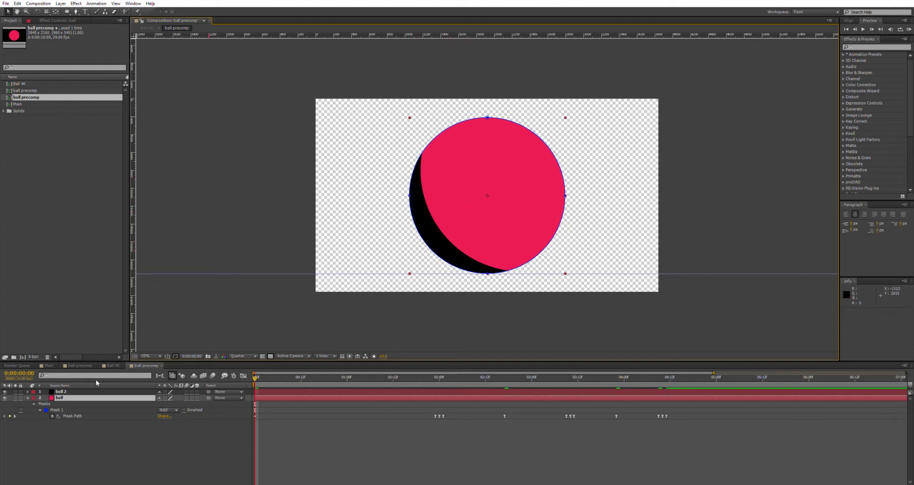
- Set the opacity of the black crescent layer to 25%
{"action": "key", "text": "ctrl+Up"}
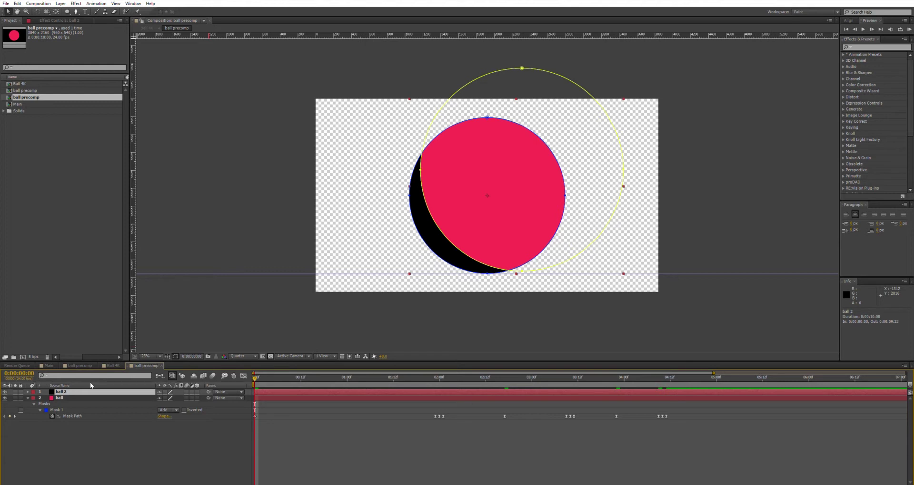
{"action": "key", "text": "t"}
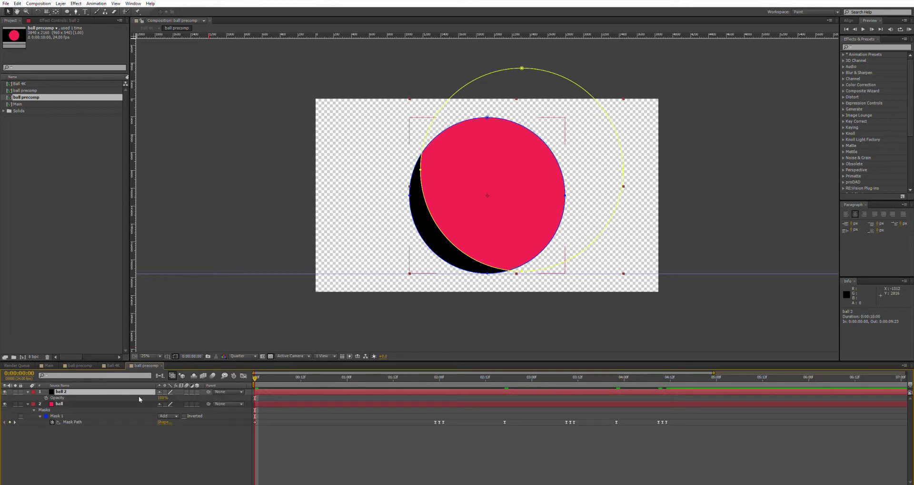
{"action": "left_click", "coordinate": [161, 398]}
{"action": "type", "text": "25"}
{"action": "key", "text": "Return"}
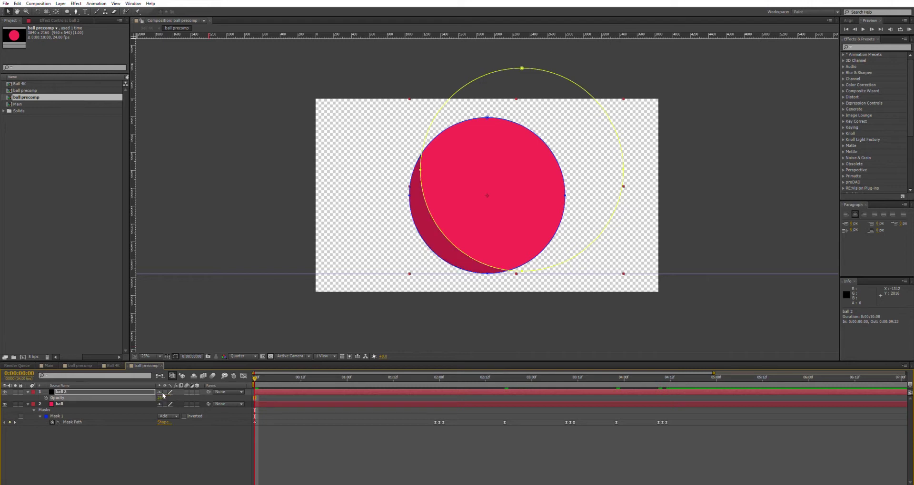
{"action": "left_click", "coordinate": [356, 447]}
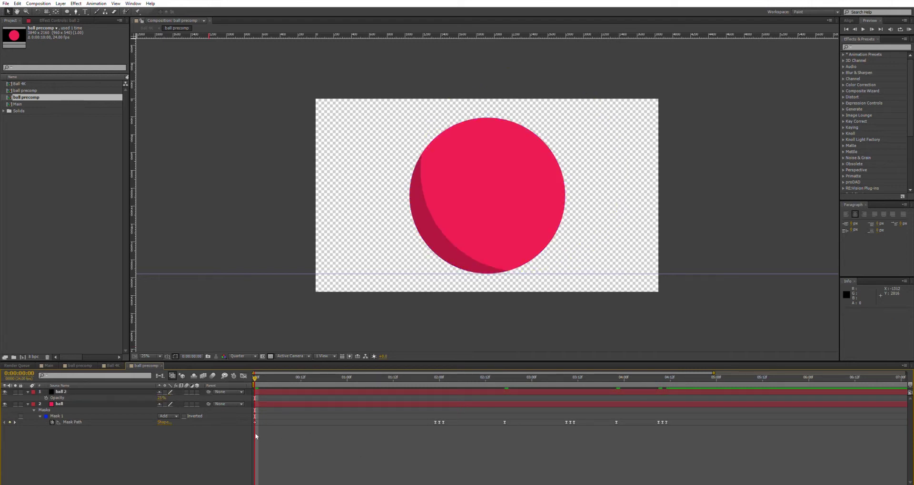
- Feather Mask 2 on the black crescent layer, trying 50 pixels first and settling on about 240 pixels
{"action": "left_click", "coordinate": [69, 389]}
{"action": "key", "text": "f"}
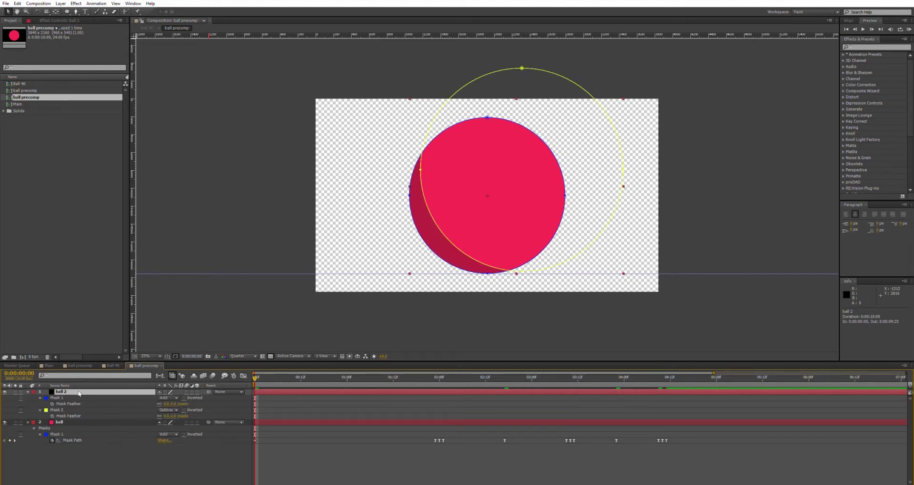
{"action": "left_click", "coordinate": [56, 407]}
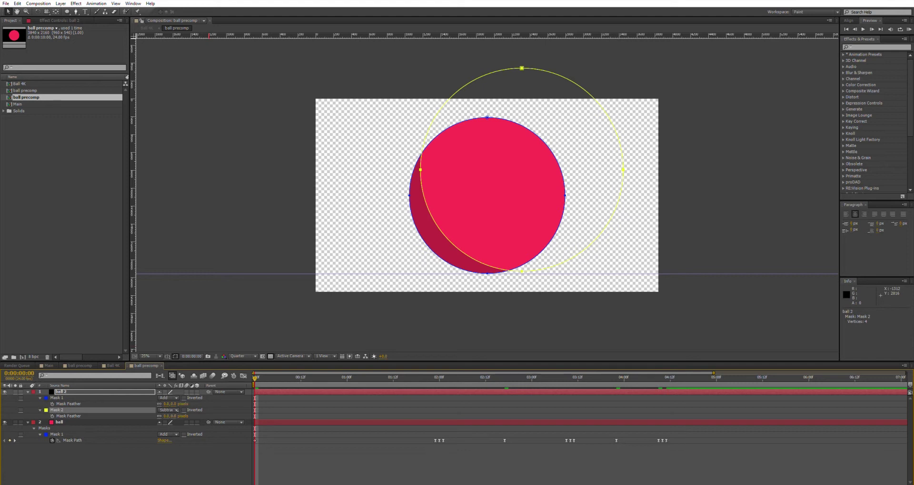
{"action": "left_click", "coordinate": [174, 416]}
{"action": "type", "text": "50"}
{"action": "key", "text": "Return"}
{"action": "left_click", "coordinate": [288, 464]}
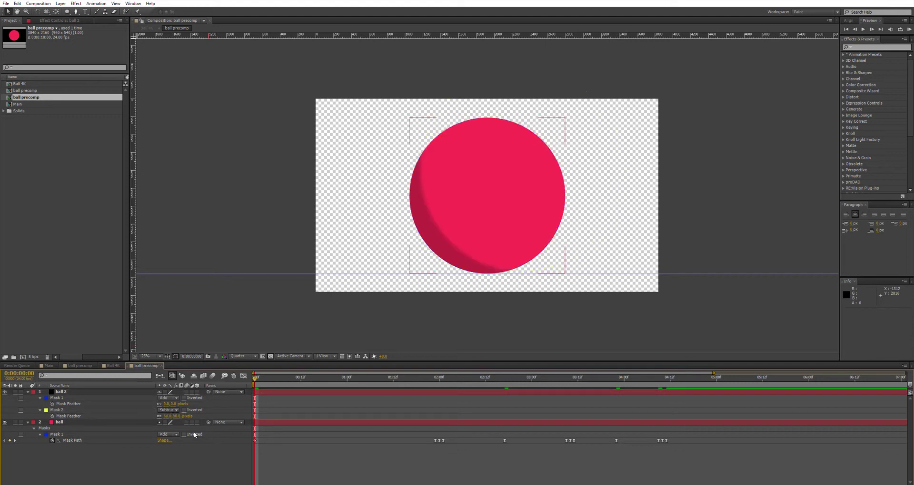
{"action": "left_click_drag", "start_coordinate": [177, 417], "coordinate": [169, 417]}
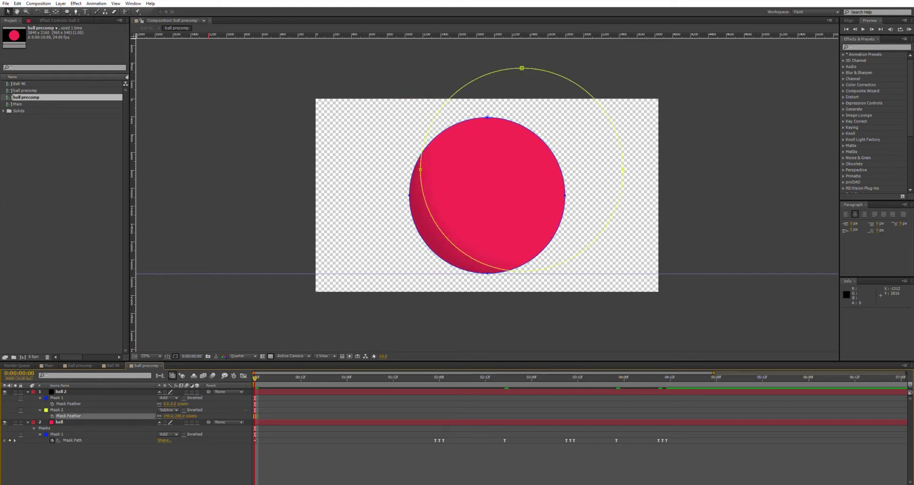
{"action": "left_click", "coordinate": [355, 451]}
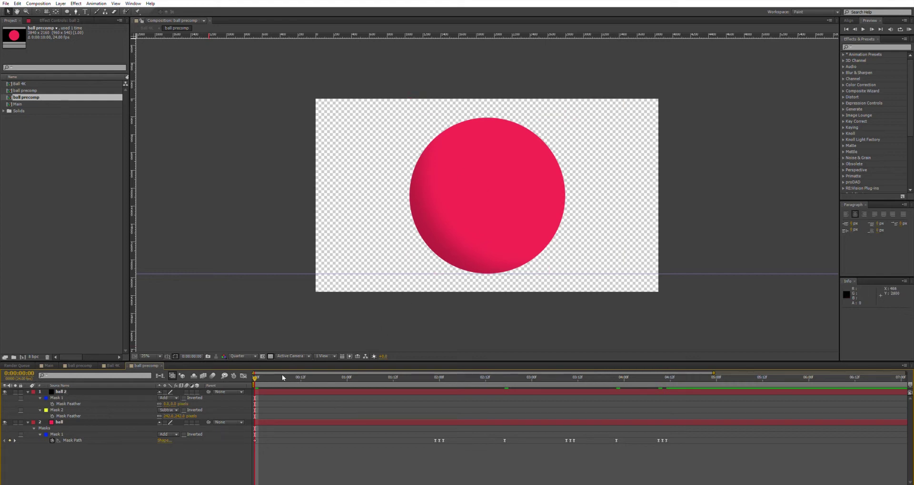
- Link the Mask Path of ball 2's Mask 1 by expression to the ball layer's Mask 1 path and check the shading over time
{"action": "mouse_move", "coordinate": [289, 374]}
{"action": "left_mouse_down"}
{"action": "mouse_move", "coordinate": [676, 366]}
{"action": "mouse_move", "coordinate": [343, 374]}
{"action": "mouse_move", "coordinate": [260, 384]}
{"action": "mouse_move", "coordinate": [297, 374]}
{"action": "mouse_move", "coordinate": [412, 374]}
{"action": "mouse_move", "coordinate": [278, 375]}
{"action": "left_mouse_up"}
{"action": "left_click", "coordinate": [55, 408]}
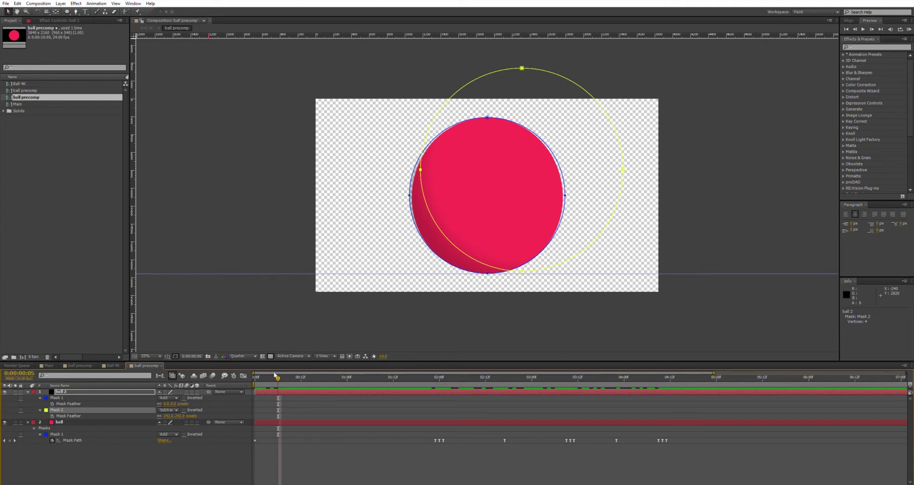
{"action": "left_click_drag", "start_coordinate": [280, 375], "coordinate": [255, 375]}
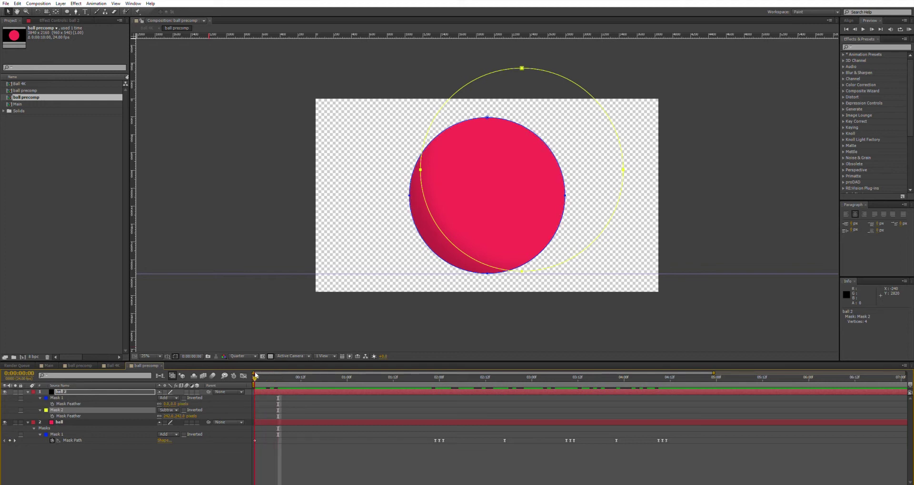
{"action": "left_click", "coordinate": [55, 397]}
{"action": "left_click", "coordinate": [40, 397]}
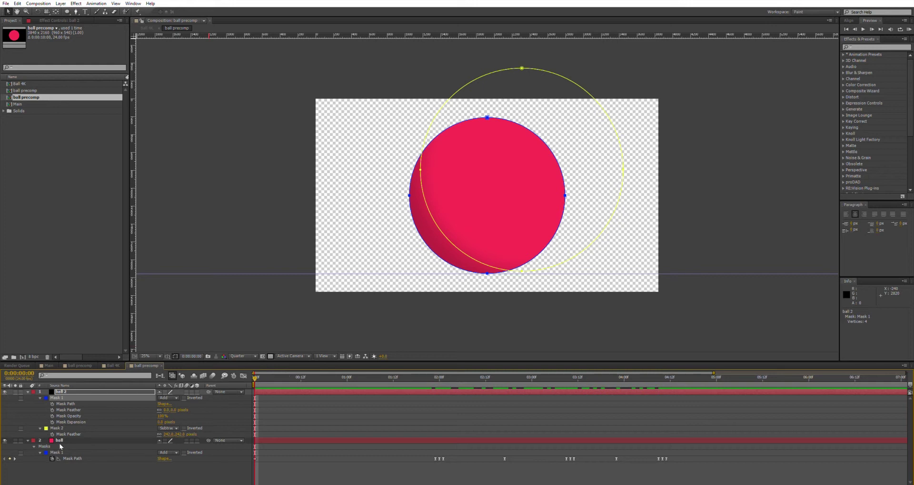
{"action": "left_click", "coordinate": [52, 403], "text": "alt"}
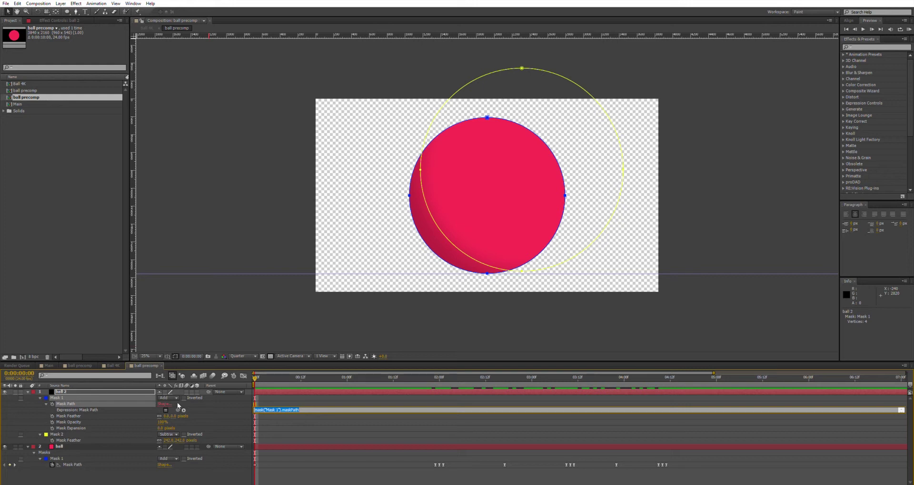
{"action": "left_click_drag", "start_coordinate": [177, 410], "coordinate": [79, 458]}
{"action": "left_click_drag", "start_coordinate": [78, 460], "coordinate": [78, 461]}
{"action": "left_click_drag", "start_coordinate": [269, 374], "coordinate": [342, 385]}
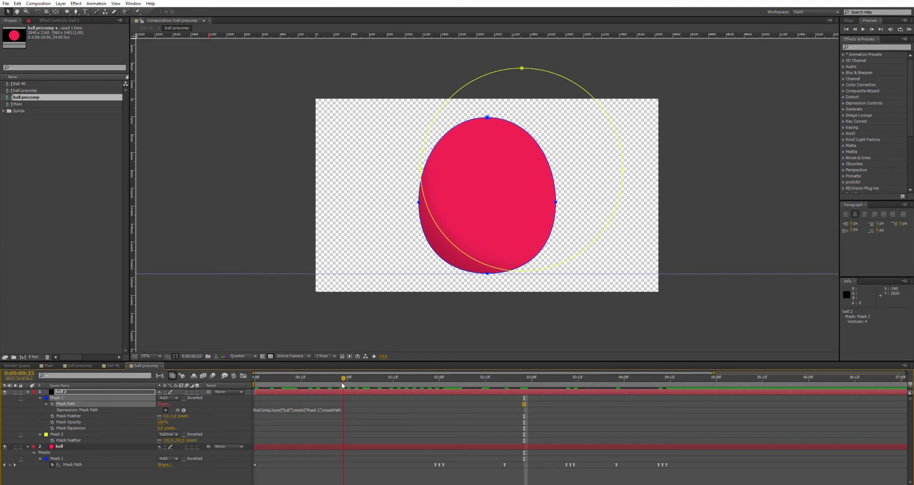
{"action": "left_click_drag", "start_coordinate": [346, 381], "coordinate": [380, 377]}
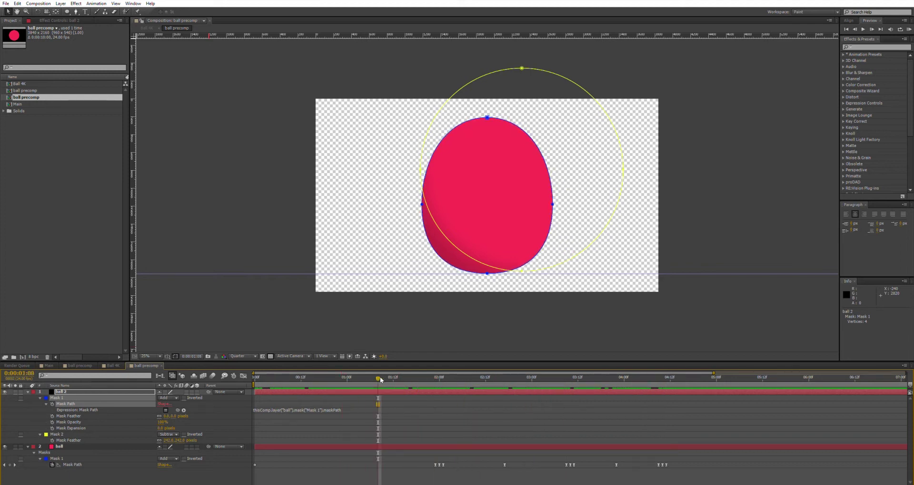
- Create a new white solid layer above the two ball layers
{"action": "left_click", "coordinate": [67, 392]}
{"action": "left_click", "coordinate": [60, 4]}
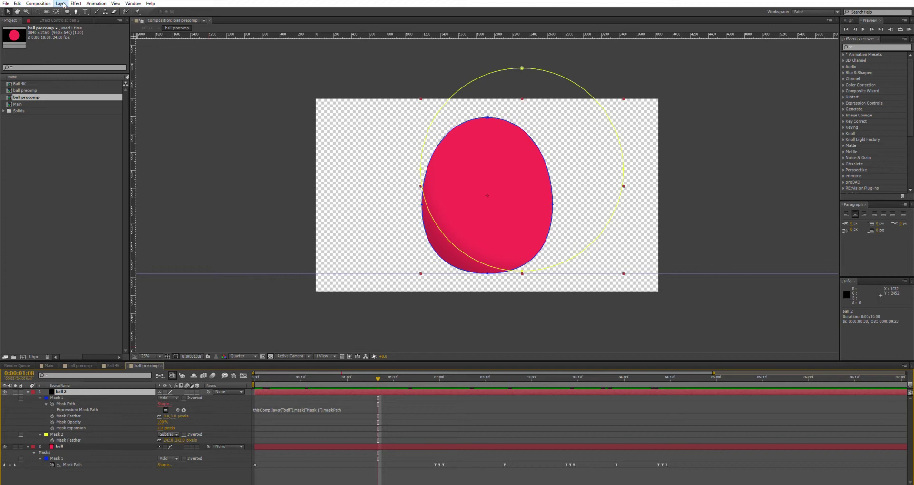
{"action": "left_click", "coordinate": [214, 19]}
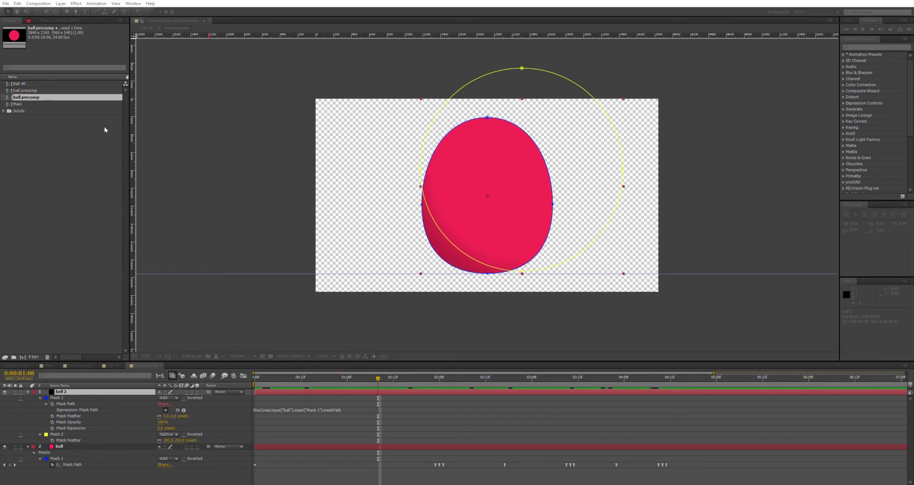
{"action": "key", "text": "Return"}
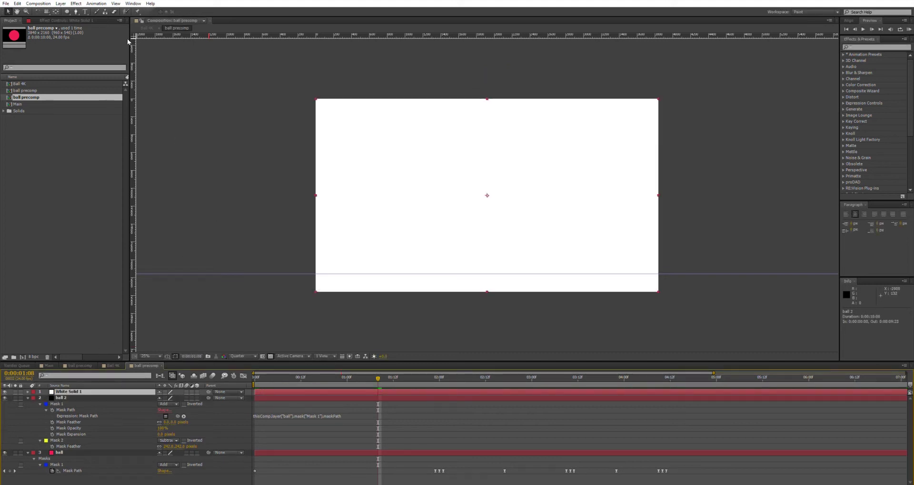
- Mask the white solid with a small ellipse, tilt it about -27°, and place it at the ball's upper right
{"action": "key", "text": "q"}
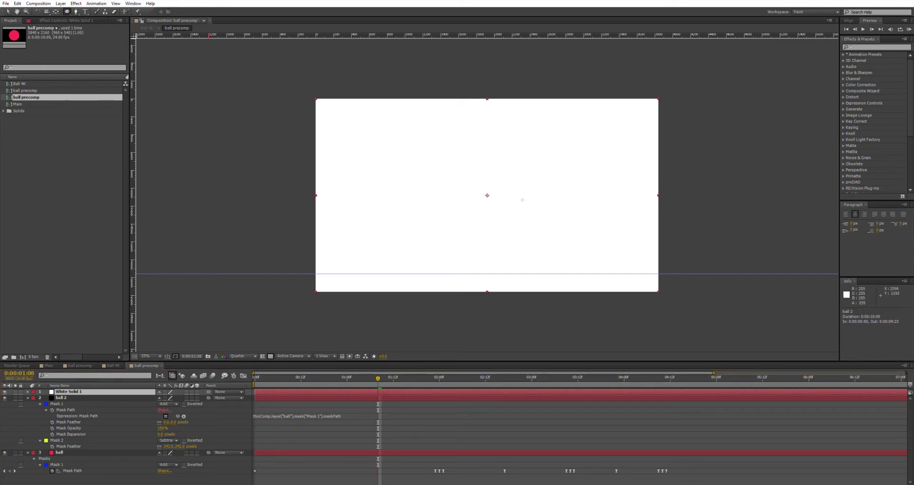
{"action": "left_click_drag", "start_coordinate": [488, 195], "coordinate": [525, 154]}
{"action": "key", "text": "v"}
{"action": "double_click", "coordinate": [457, 180]}
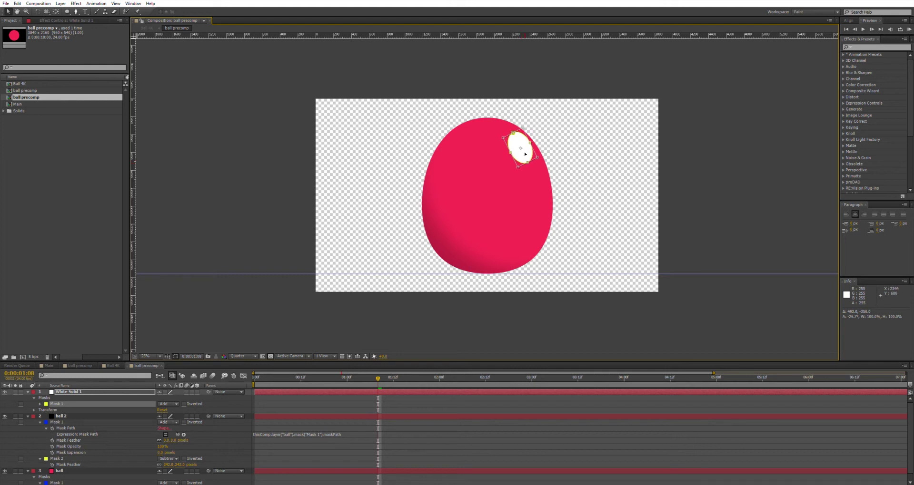
- Set the Mask Feather of the white highlight ellipse to about 200 pixels
{"action": "key", "text": "f"}
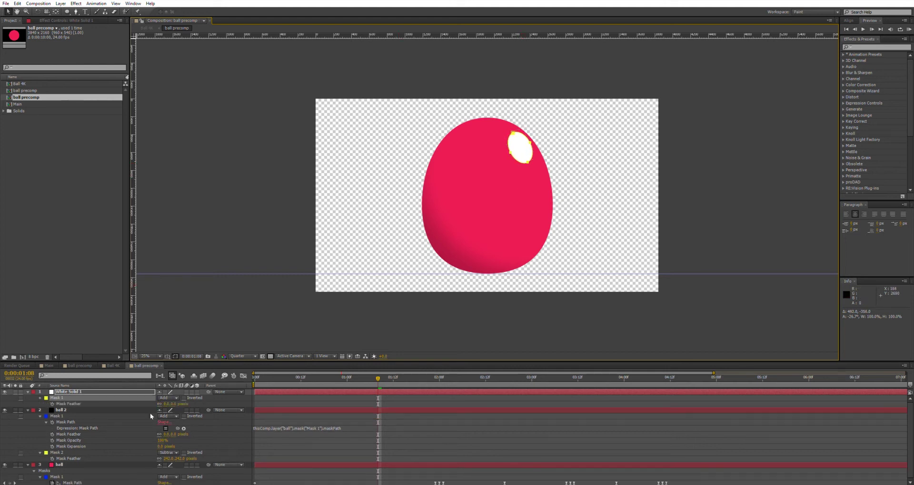
{"action": "left_click", "coordinate": [61, 392]}
{"action": "left_click", "coordinate": [59, 396]}
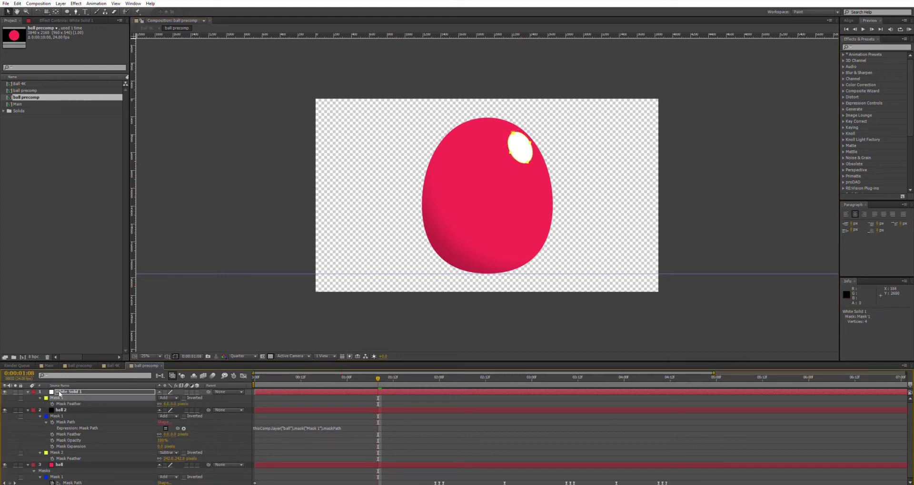
{"action": "left_click", "coordinate": [65, 392]}
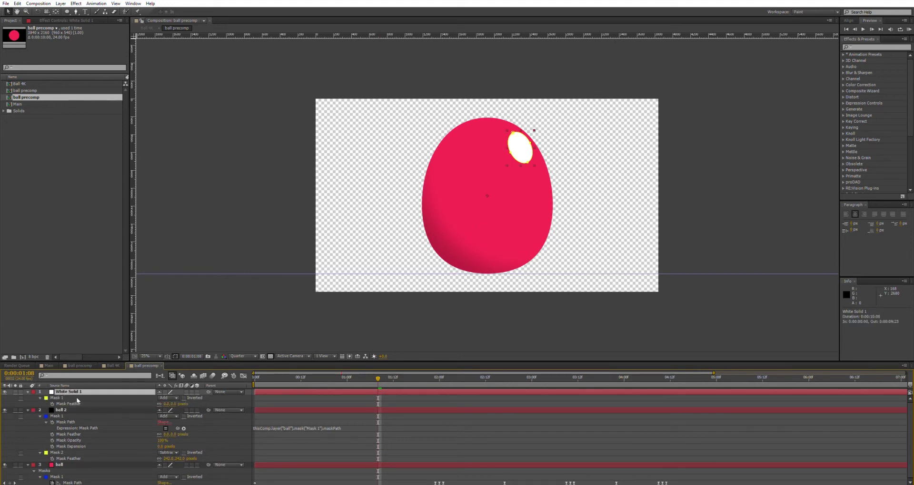
{"action": "left_click_drag", "start_coordinate": [171, 404], "coordinate": [252, 401]}
- Set the Opacity of the white highlight solid to 75%
{"action": "left_click", "coordinate": [80, 390]}
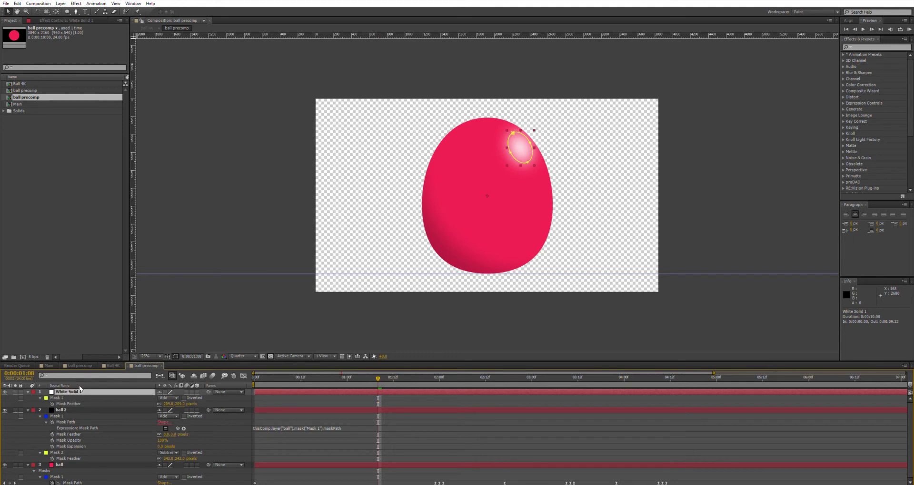
{"action": "key", "text": "t"}
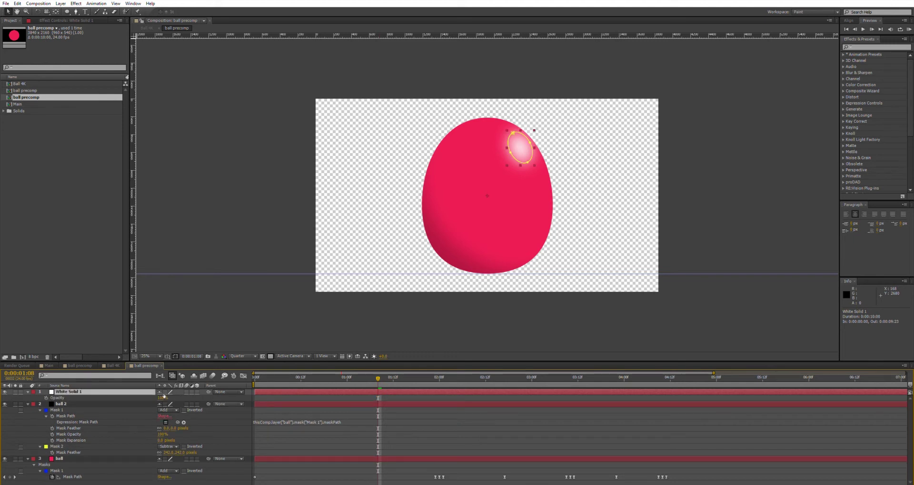
{"action": "left_click", "coordinate": [163, 398]}
{"action": "type", "text": "75"}
{"action": "key", "text": "Return"}
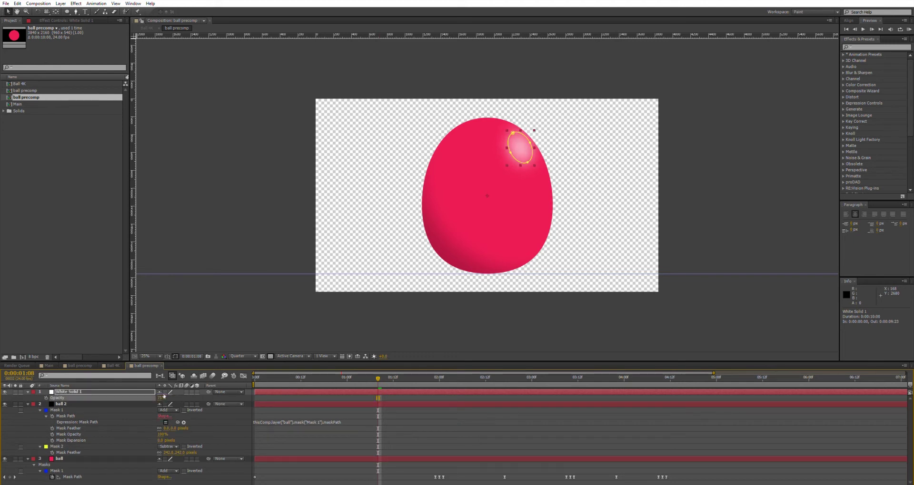
{"action": "left_click", "coordinate": [495, 426]}
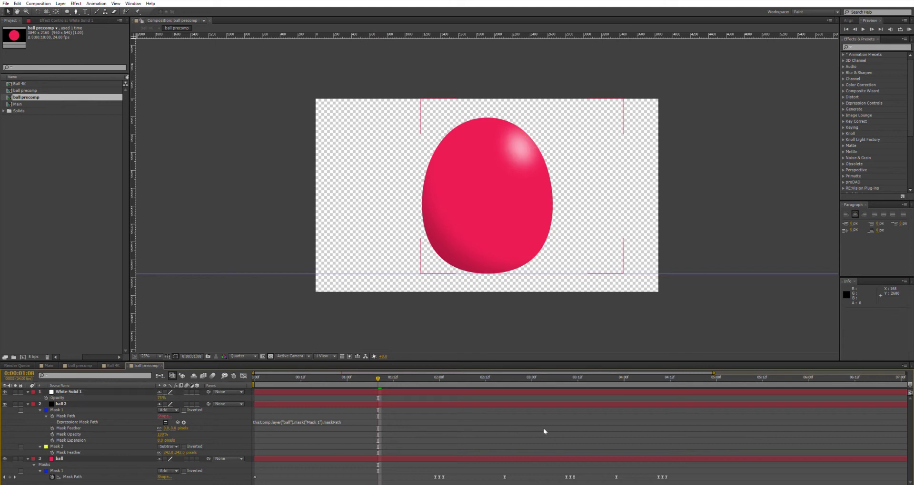
- Turn off the transparency grid and inspect the highlight's edge against the ball at 0:00:02:22 and 0:00:03:06
{"action": "left_click", "coordinate": [282, 395]}
{"action": "left_click_drag", "start_coordinate": [378, 378], "coordinate": [523, 381]}
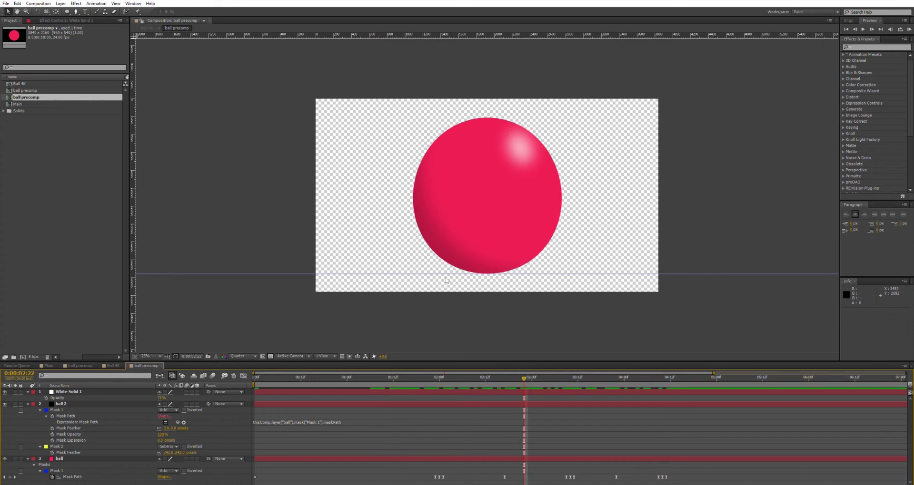
{"action": "left_click", "coordinate": [271, 354]}
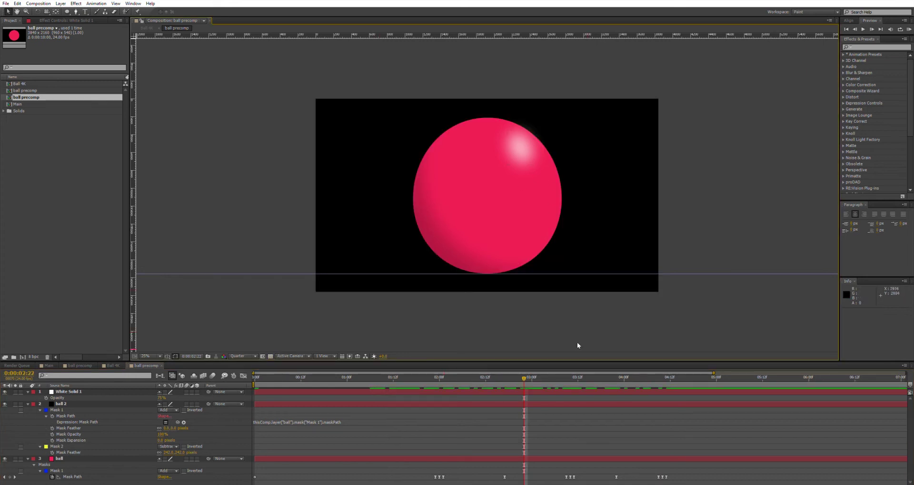
{"action": "left_click", "coordinate": [555, 378]}
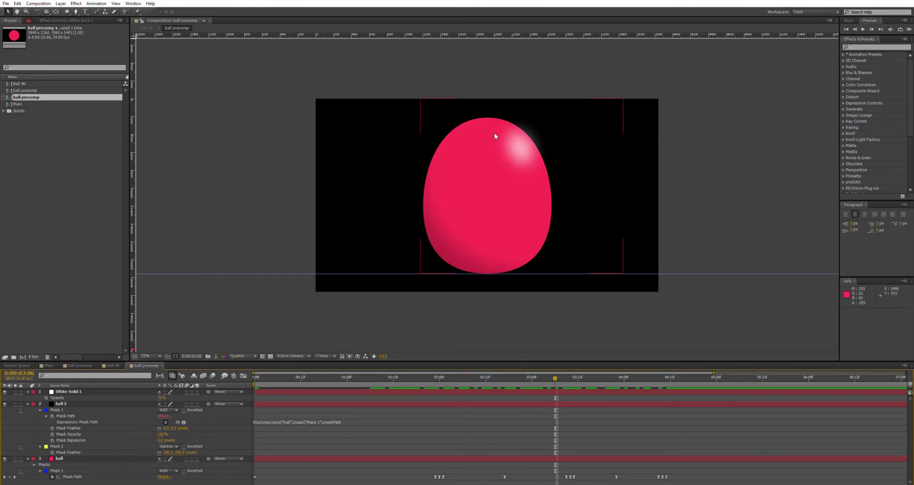
- Duplicate the red ball layer and move the copy to the top of the layer stack
{"action": "left_click", "coordinate": [63, 457]}
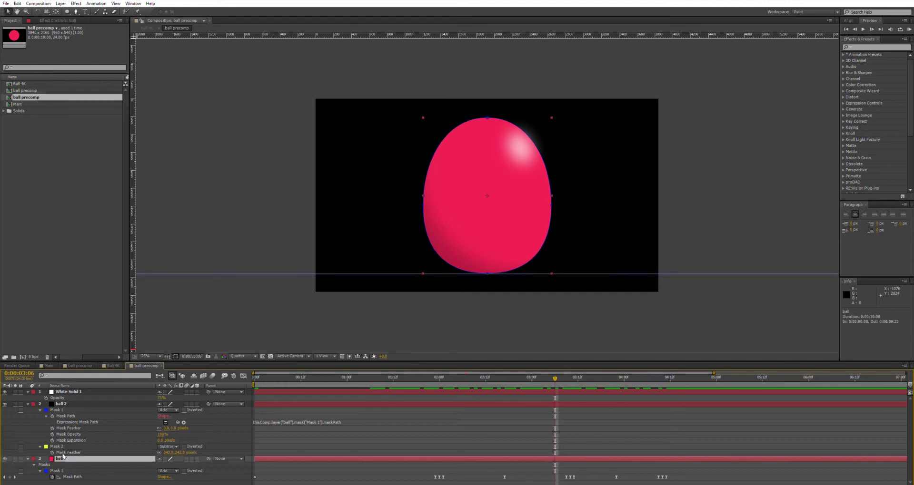
{"action": "key", "text": "ctrl+d"}
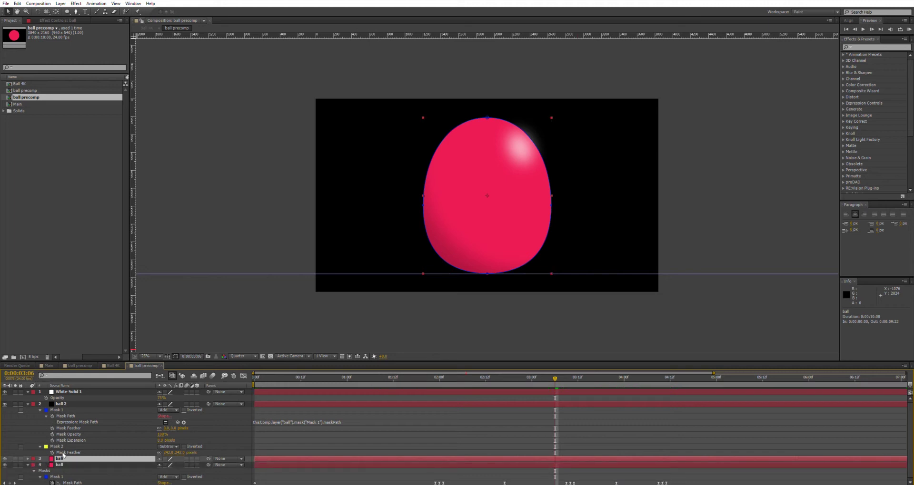
{"action": "left_click_drag", "start_coordinate": [64, 457], "coordinate": [69, 383]}
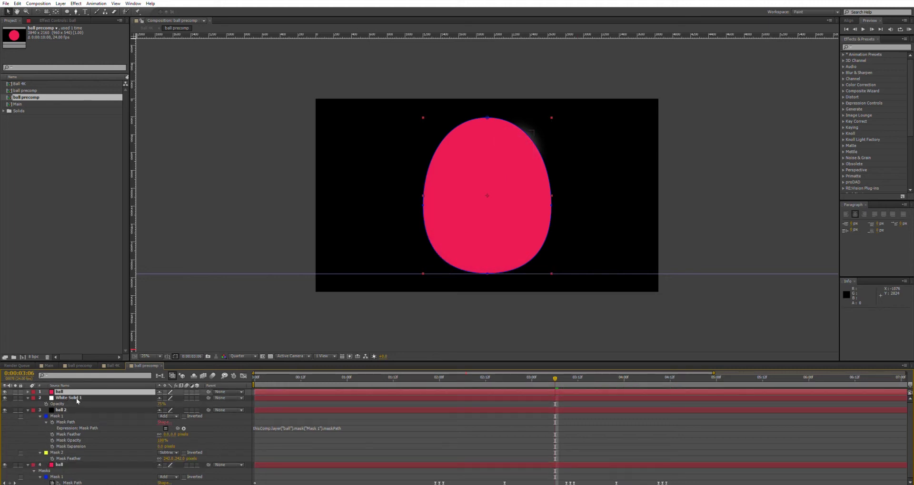
- Rename the white solid layer as highlight and the black ball 2 layer as shadow
{"action": "key", "text": "ctrl+Down"}
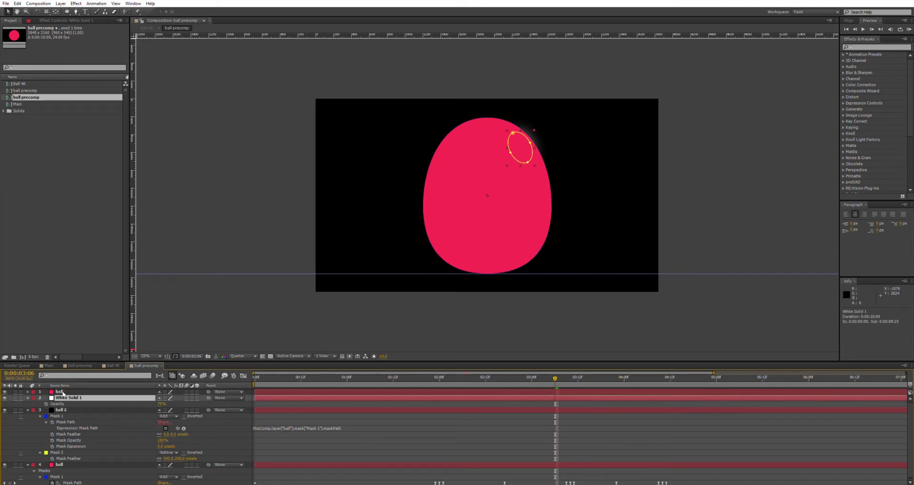
{"action": "key", "text": "Return"}
{"action": "type", "text": "highlight"}
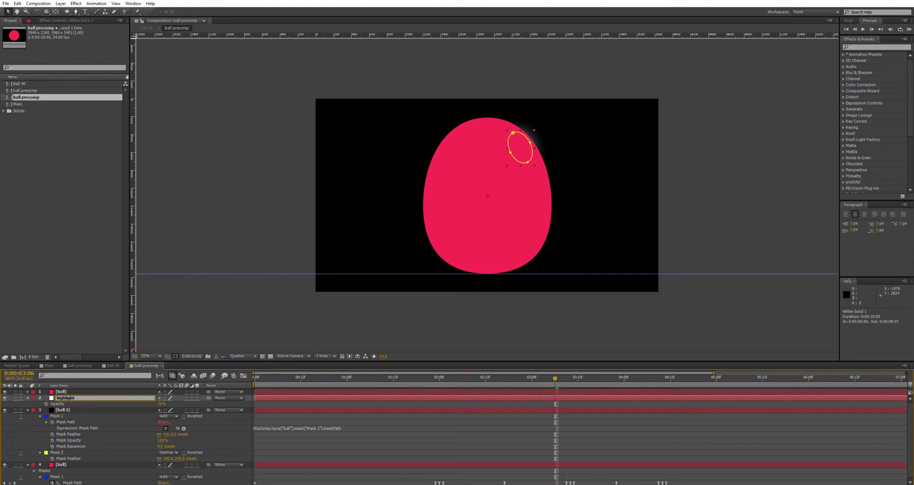
{"action": "key", "text": "Return"}
{"action": "key", "text": "ctrl+Down"}
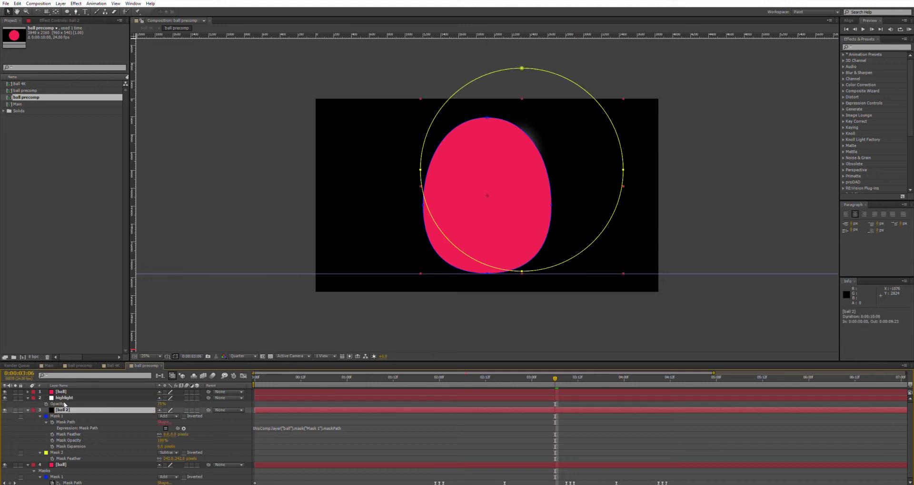
{"action": "key", "text": "Return"}
{"action": "type", "text": "sha"}
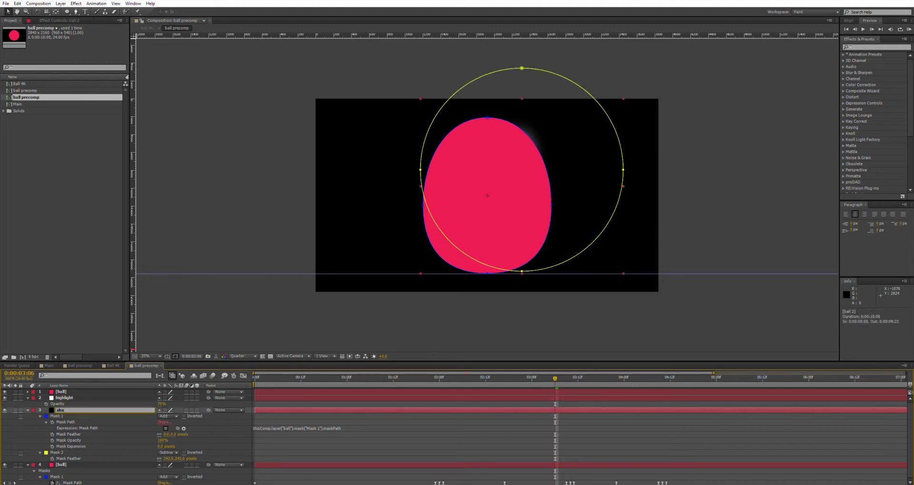
{"action": "type", "text": "dow"}
{"action": "key", "text": "Return"}
- Rename the duplicated ball layer at the top of the stack as matte
{"action": "key", "text": "ctrl+Up"}
{"action": "key", "text": "ctrl+Up"}
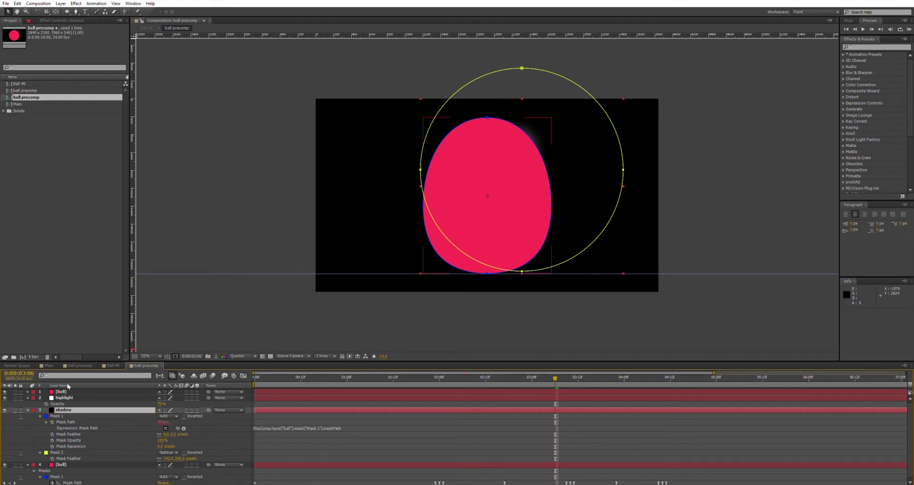
{"action": "key", "text": "Return"}
{"action": "type", "text": "ma"}
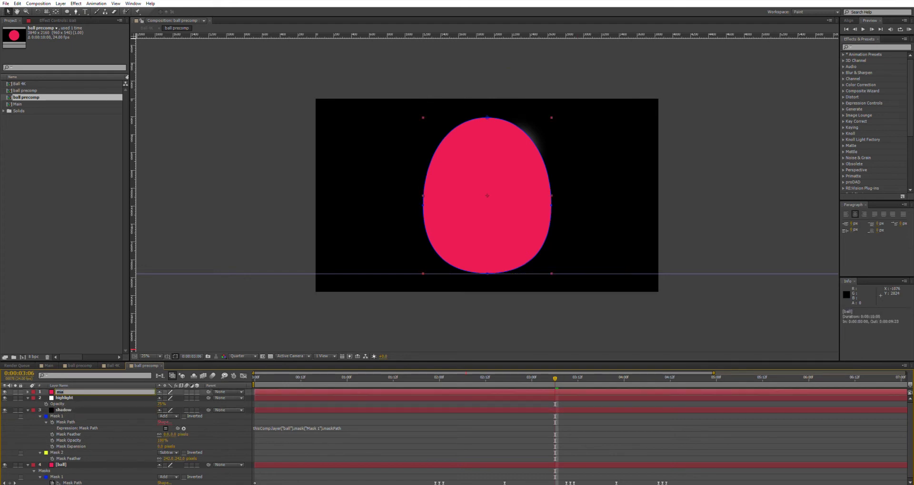
{"action": "type", "text": "tte"}
{"action": "key", "text": "Return"}
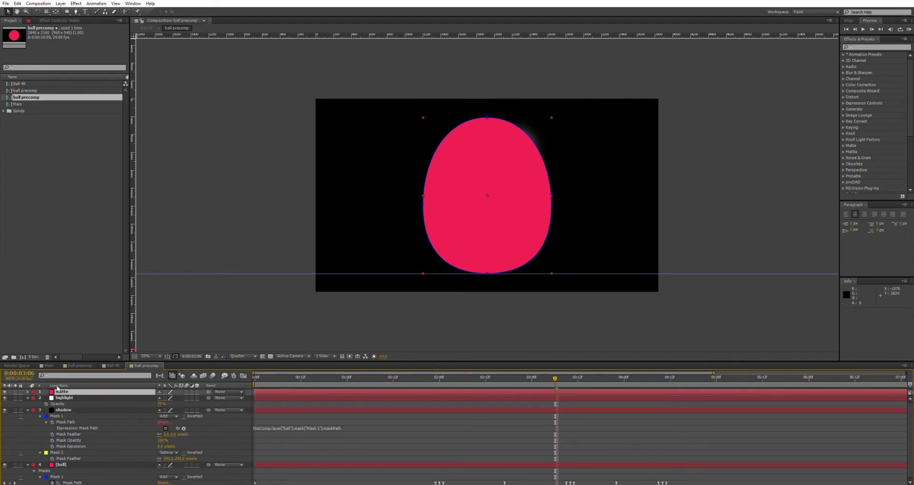
- Remove the Mask Path keyframes from the matte layer's Mask 1 and enable an expression on that path
{"action": "left_click", "coordinate": [28, 390]}
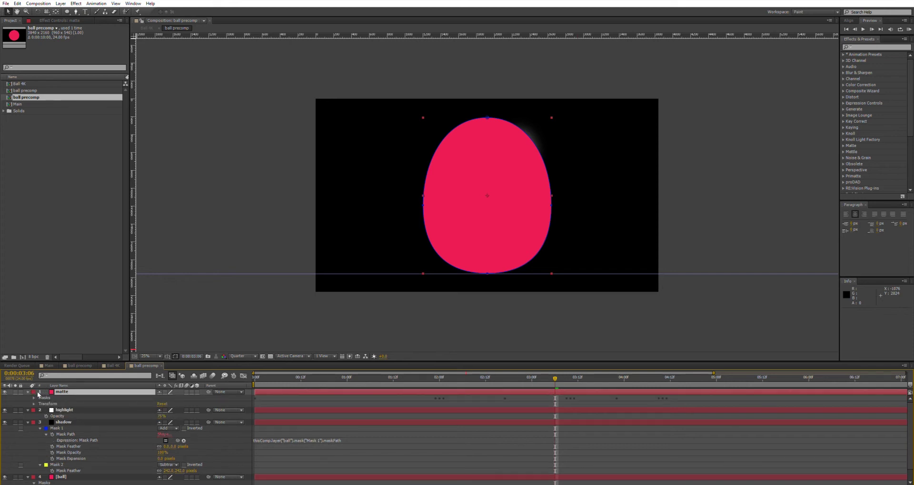
{"action": "left_click", "coordinate": [33, 397]}
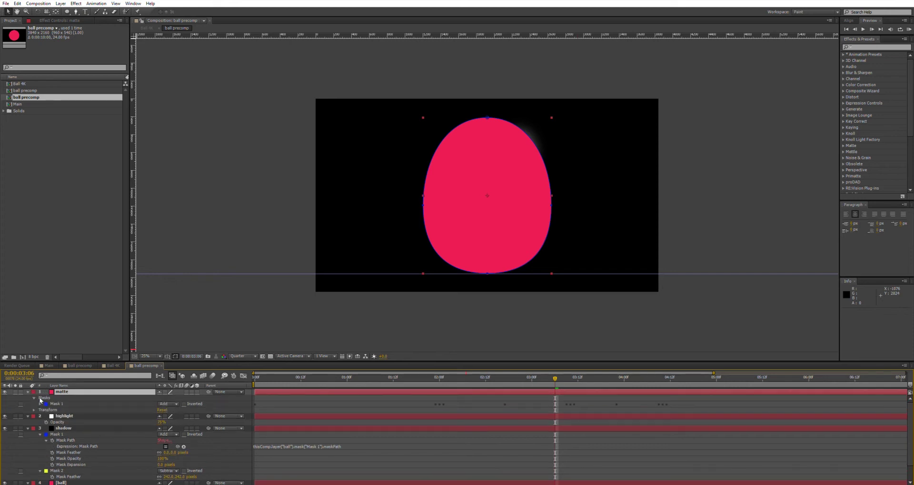
{"action": "left_click", "coordinate": [41, 402]}
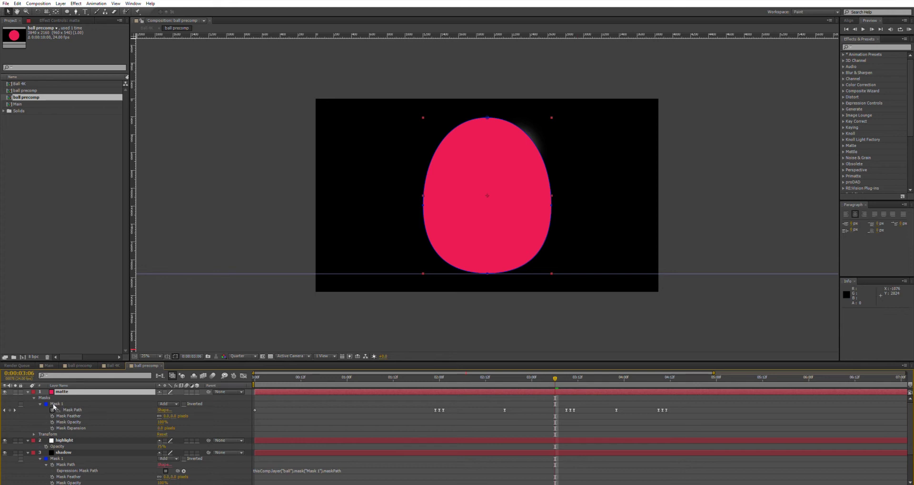
{"action": "left_click", "coordinate": [53, 408]}
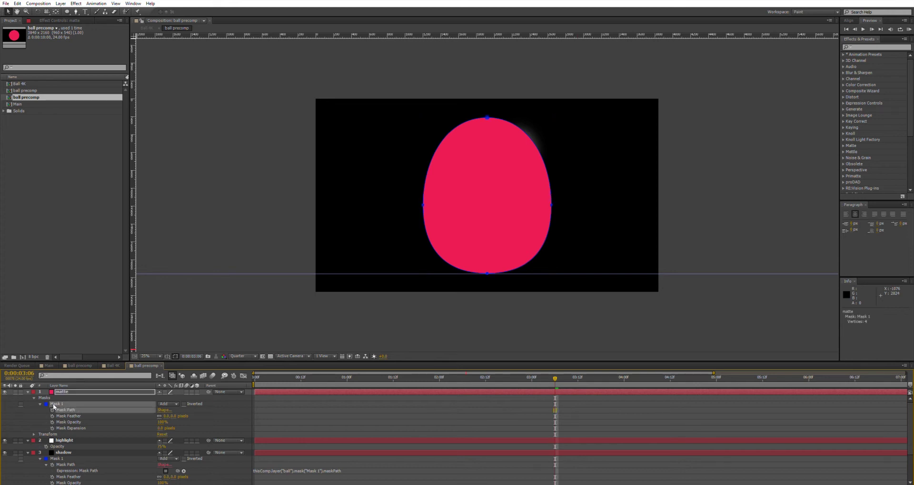
{"action": "left_click", "coordinate": [53, 409], "text": "alt"}
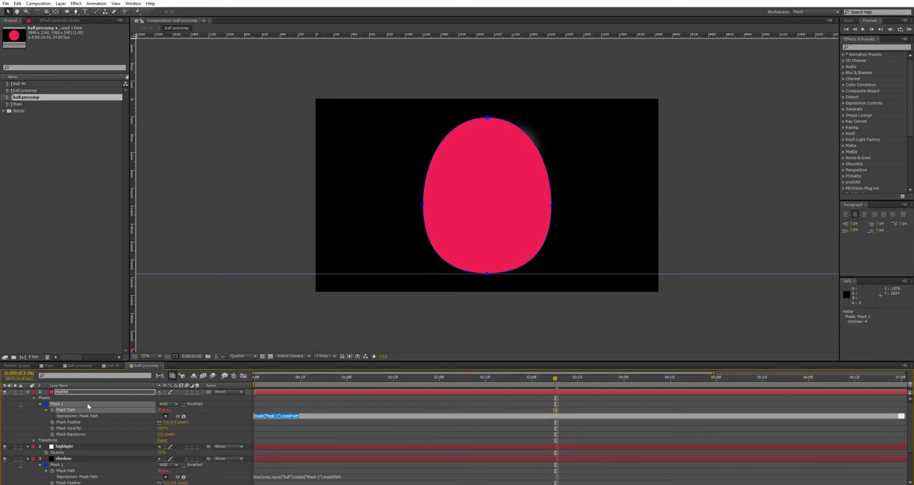
{"action": "key", "text": "KP_Enter"}
- Replace the matte layer's Mask Path expression with the shadow layer's thisComp.layer("ball").mask("Mask 1").maskPath
{"action": "scroll", "coordinate": [90, 404], "scroll_direction": "down", "scroll_amount": 1}
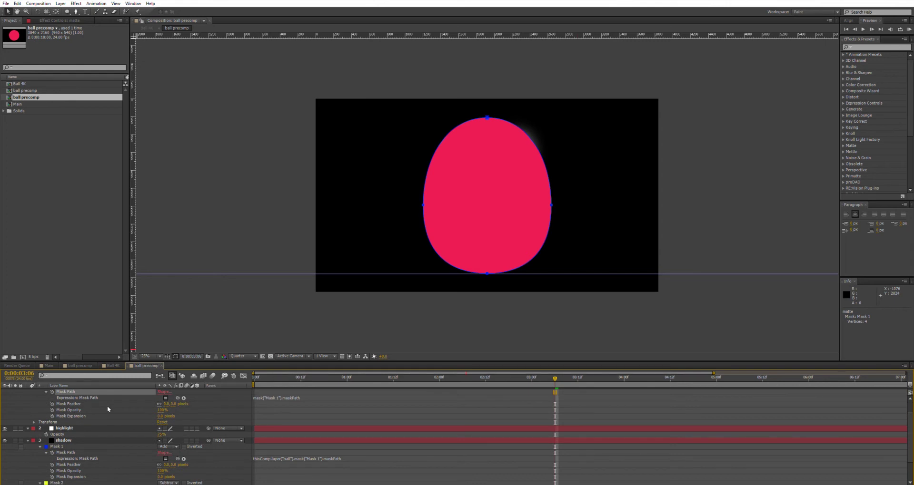
{"action": "scroll", "coordinate": [107, 406], "scroll_direction": "up", "scroll_amount": 1}
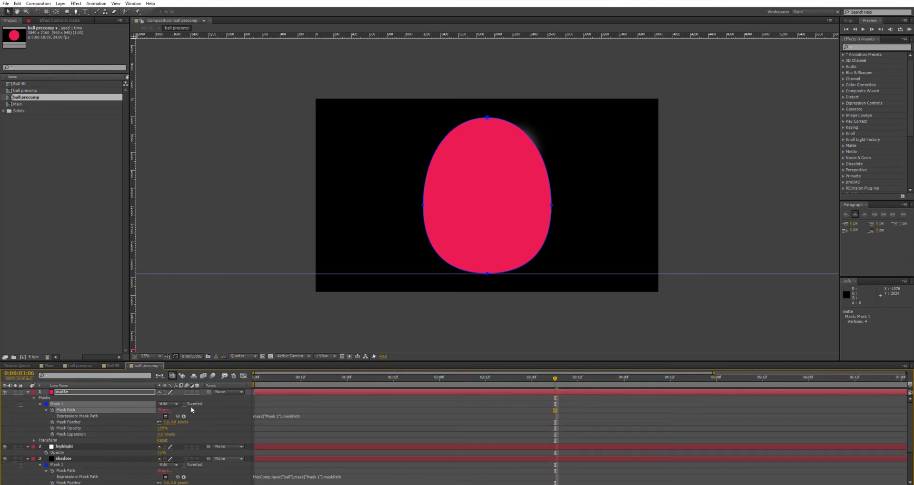
{"action": "scroll", "coordinate": [191, 410], "scroll_direction": "down", "scroll_amount": 1}
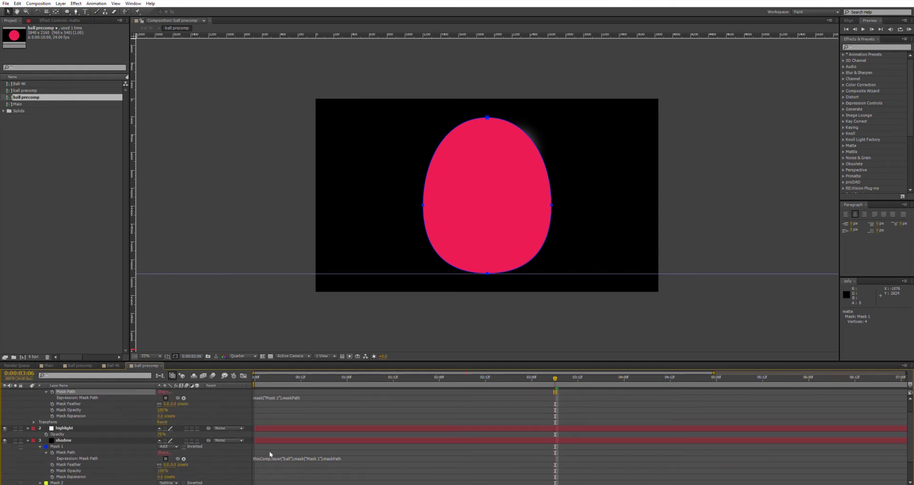
{"action": "scroll", "coordinate": [276, 453], "scroll_direction": "down", "scroll_amount": 1}
{"action": "scroll", "coordinate": [267, 436], "scroll_direction": "down", "scroll_amount": 1}
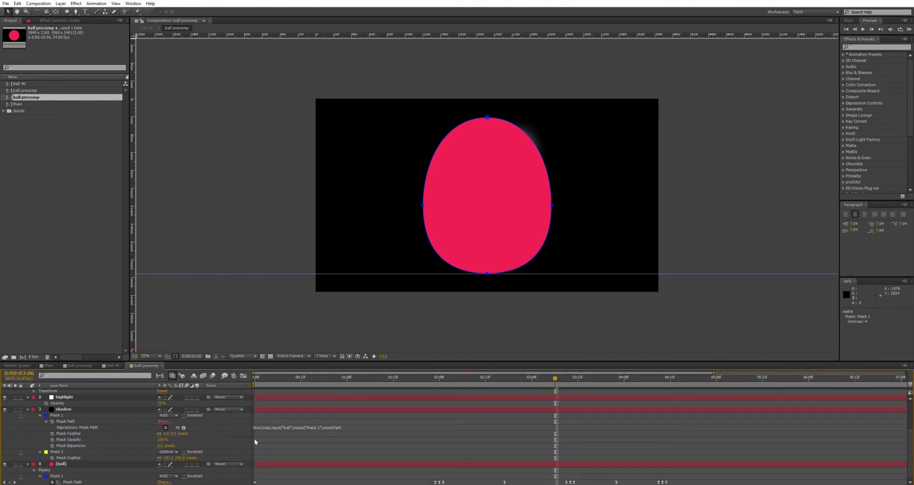
{"action": "left_click", "coordinate": [277, 426]}
{"action": "key", "text": "ctrl+c"}
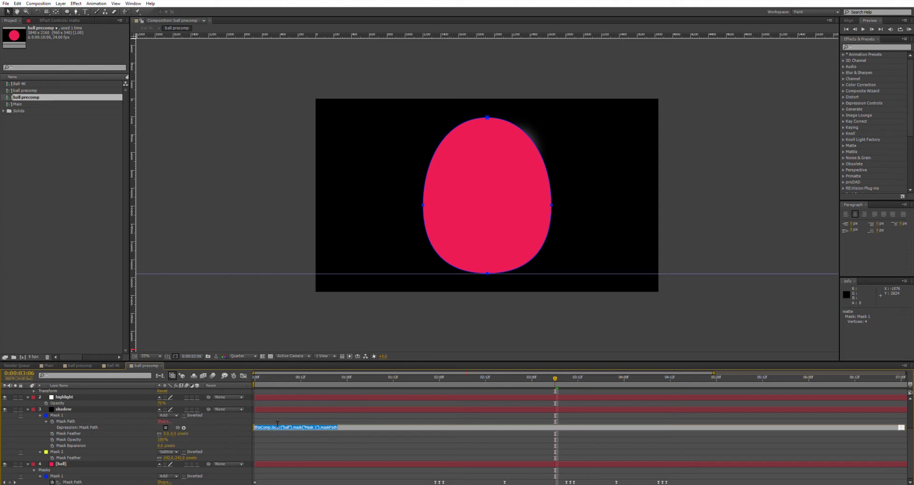
{"action": "scroll", "coordinate": [281, 412], "scroll_direction": "up", "scroll_amount": 3}
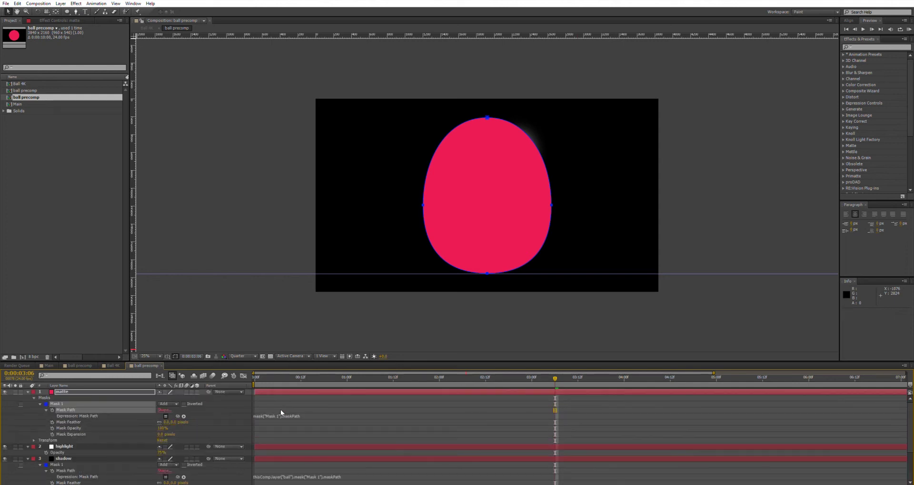
{"action": "left_click", "coordinate": [280, 414]}
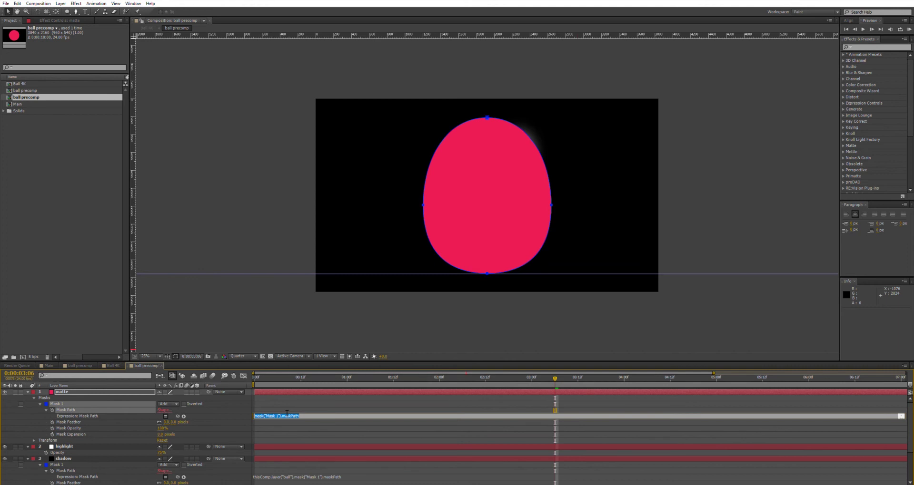
{"action": "key", "text": "ctrl+v"}
{"action": "left_click", "coordinate": [309, 383]}
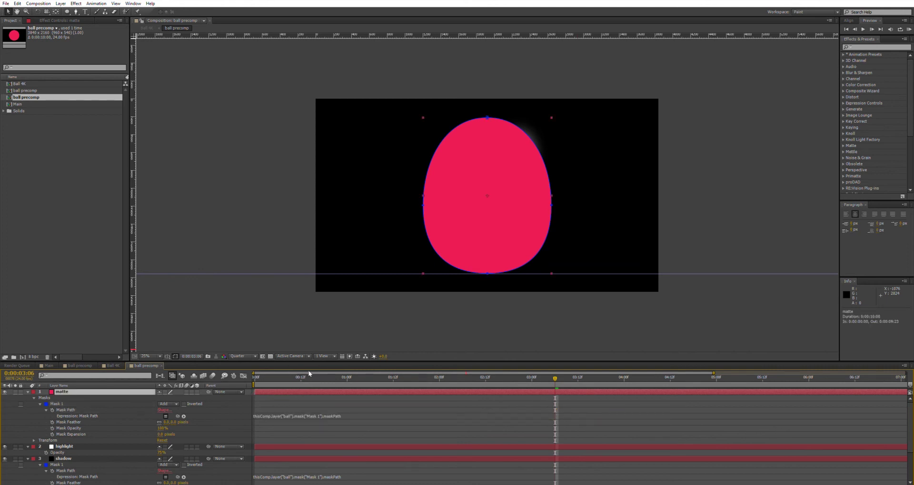
- Check the matte layer's mask shape and the layers' path expressions at 0:00:00:12
{"action": "mouse_move", "coordinate": [310, 378]}
{"action": "left_mouse_down"}
{"action": "mouse_move", "coordinate": [581, 380]}
{"action": "mouse_move", "coordinate": [301, 383]}
{"action": "left_mouse_up"}
{"action": "scroll", "coordinate": [322, 430], "scroll_direction": "down", "scroll_amount": 3}
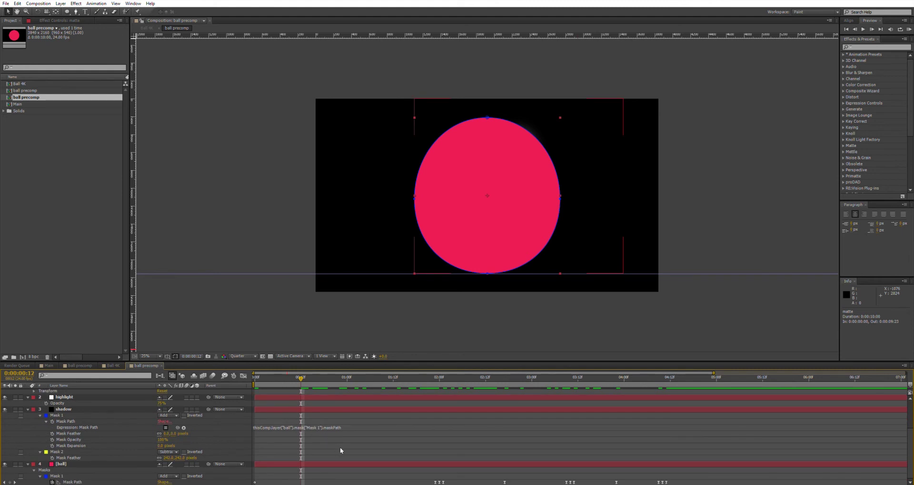
{"action": "scroll", "coordinate": [402, 438], "scroll_direction": "up", "scroll_amount": 3}
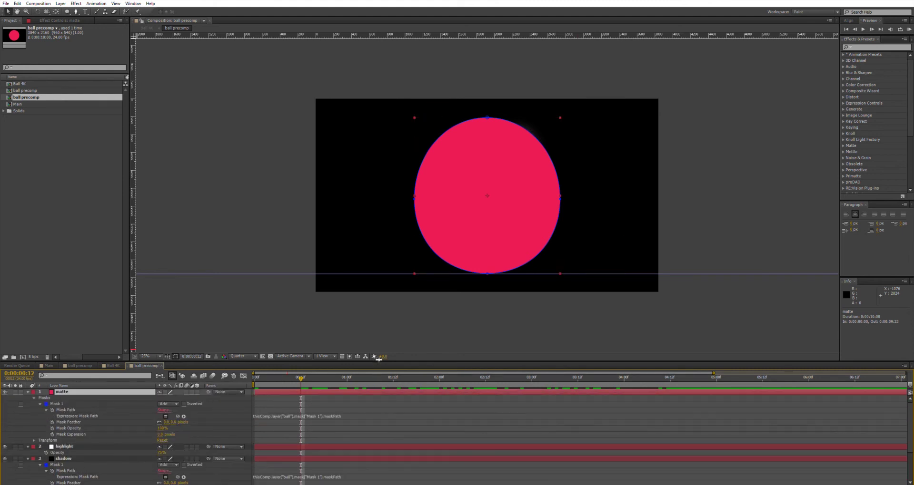
- Enlarge the timeline area, show the track matte options and set the highlight layer to use the matte layer as its alpha matte
{"action": "left_click_drag", "start_coordinate": [376, 362], "coordinate": [386, 309]}
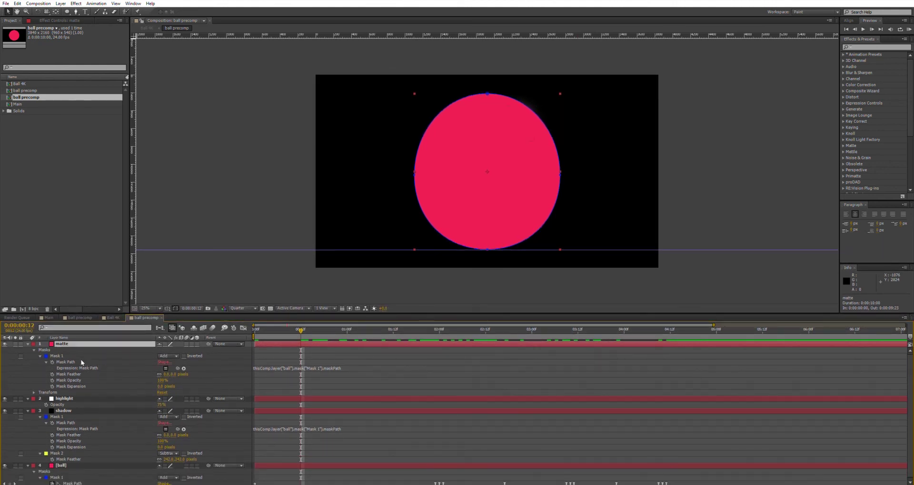
{"action": "left_click", "coordinate": [65, 397]}
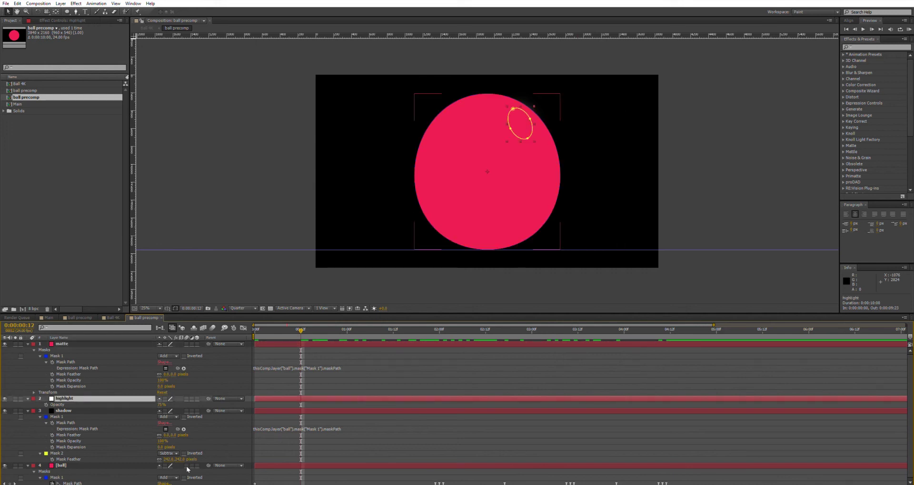
{"action": "left_click", "coordinate": [181, 483]}
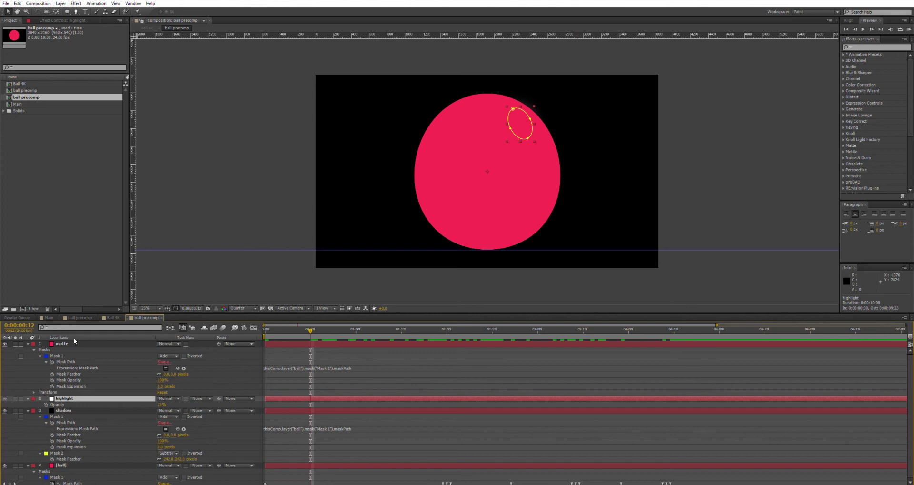
{"action": "left_click", "coordinate": [201, 398]}
{"action": "left_click", "coordinate": [208, 412]}
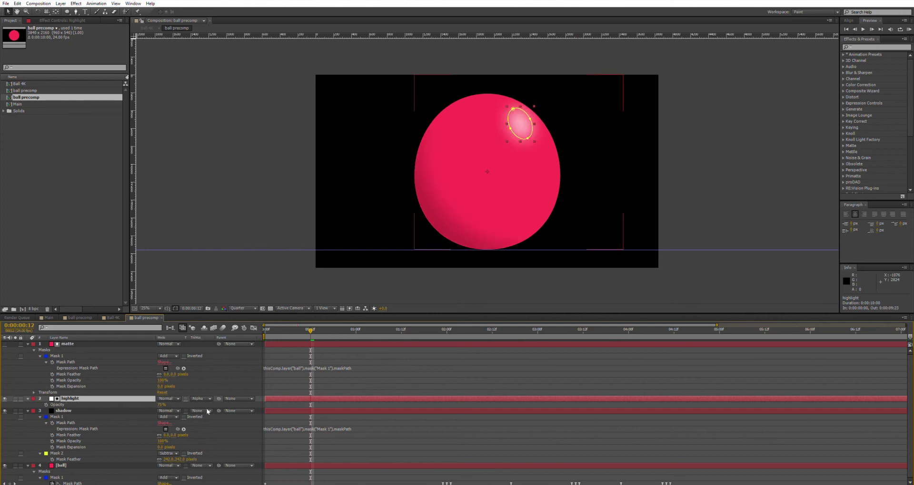
- Scrub between the squashed frame at 0:00:02:00 and 0:00:00:18 to check how the matte clips the highlight
{"action": "left_click_drag", "start_coordinate": [346, 327], "coordinate": [449, 337]}
{"action": "key", "text": "Page_Up"}
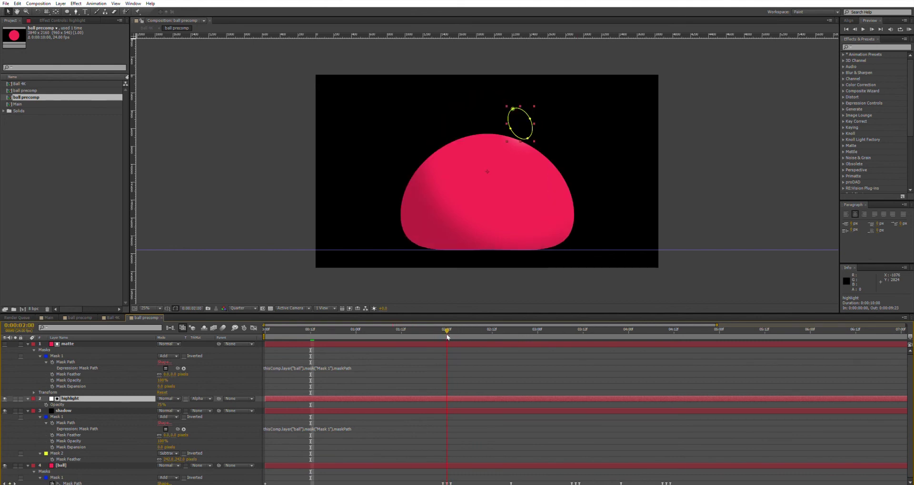
{"action": "left_click_drag", "start_coordinate": [446, 336], "coordinate": [333, 352]}
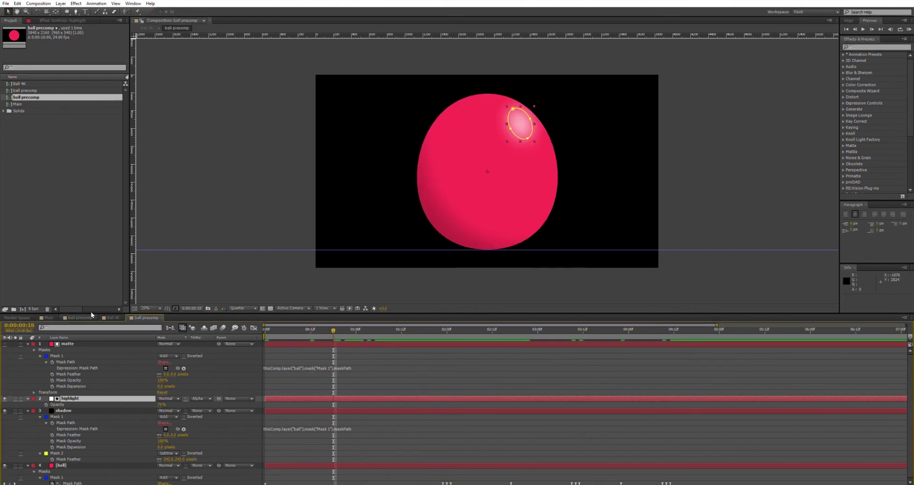
- Switch to the Ball 4K composition and preview the bouncing ball animation
{"action": "left_click", "coordinate": [109, 317]}
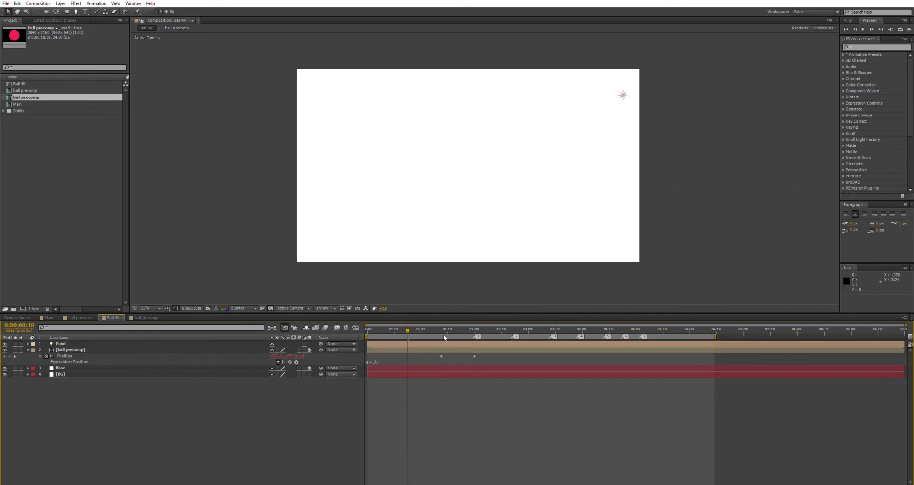
{"action": "key", "text": "space"}
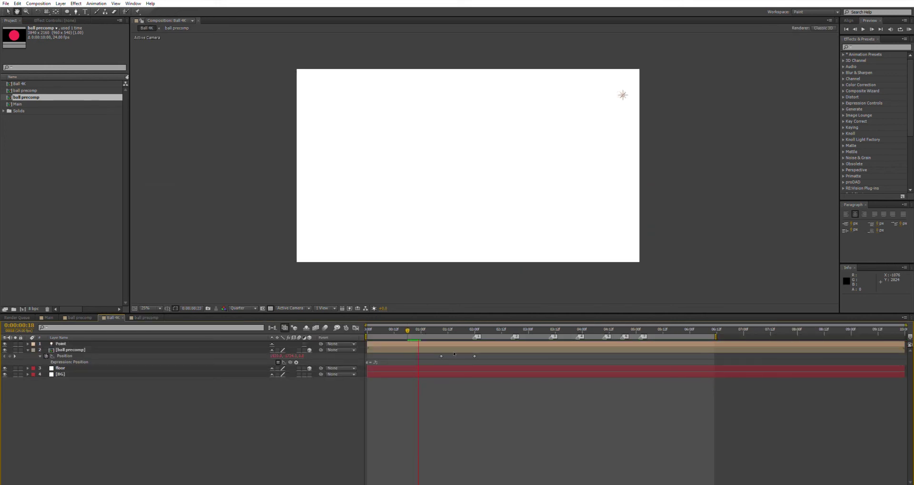